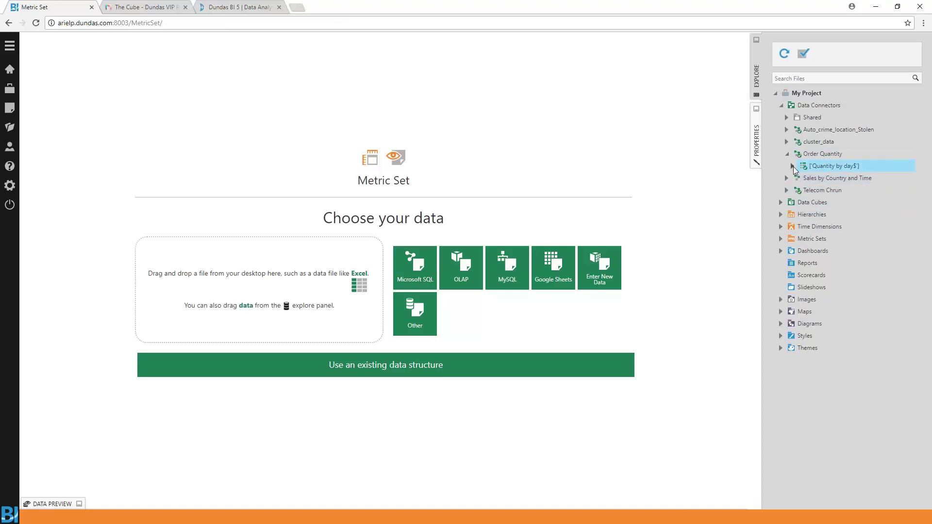
# - Build a metric set from the Order Quantity connector with OrderQty as the measure and Date at Month level as rows
pyautogui.click(793, 166)
pyautogui.moveTo(827, 178); pyautogui.dragTo(258, 292)
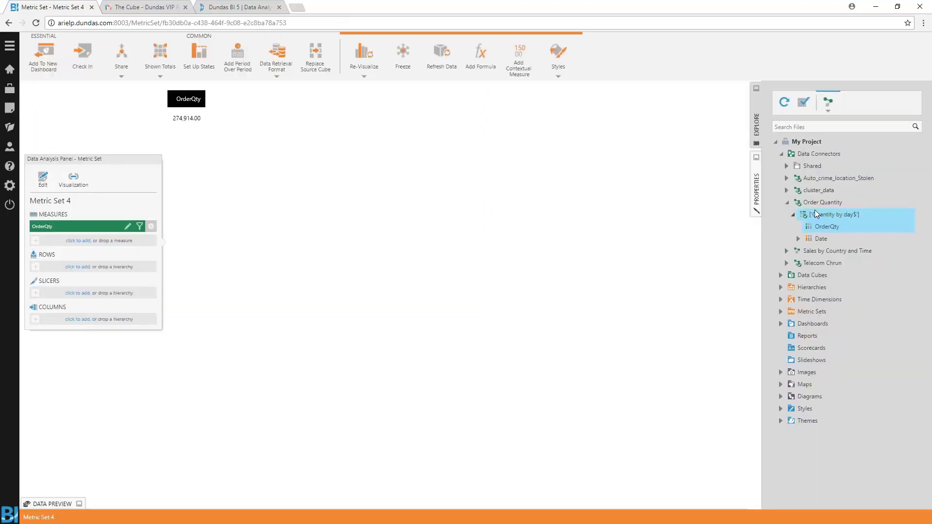
pyautogui.click(798, 239)
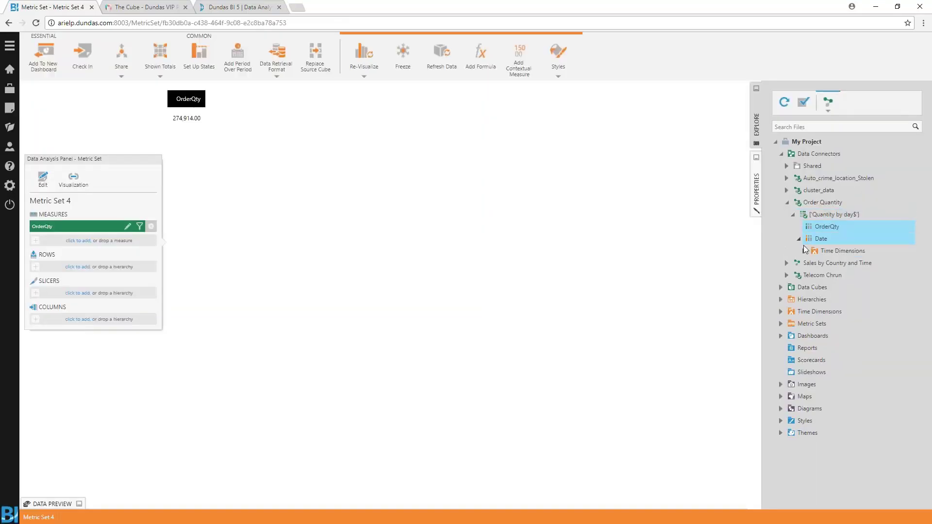
pyautogui.click(805, 251)
pyautogui.click(810, 263)
pyautogui.click(816, 275)
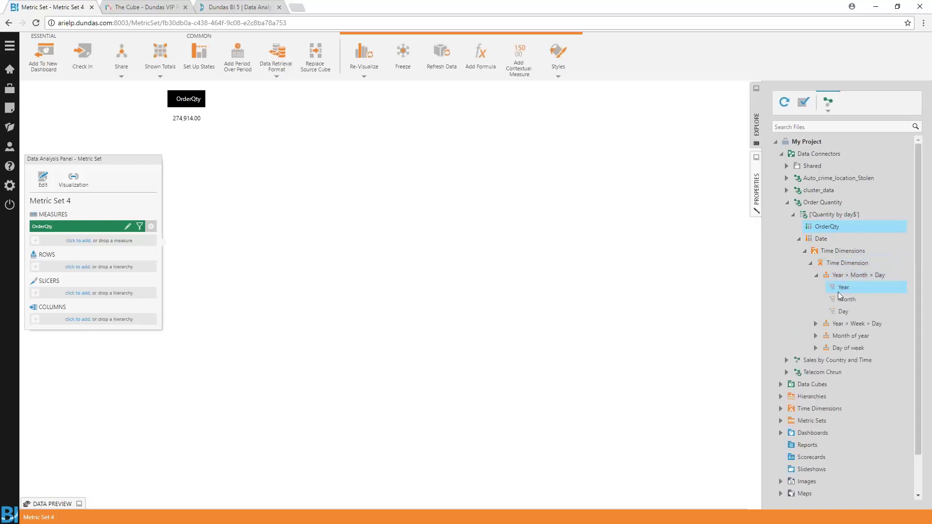
pyautogui.moveTo(848, 299); pyautogui.dragTo(562, 247)
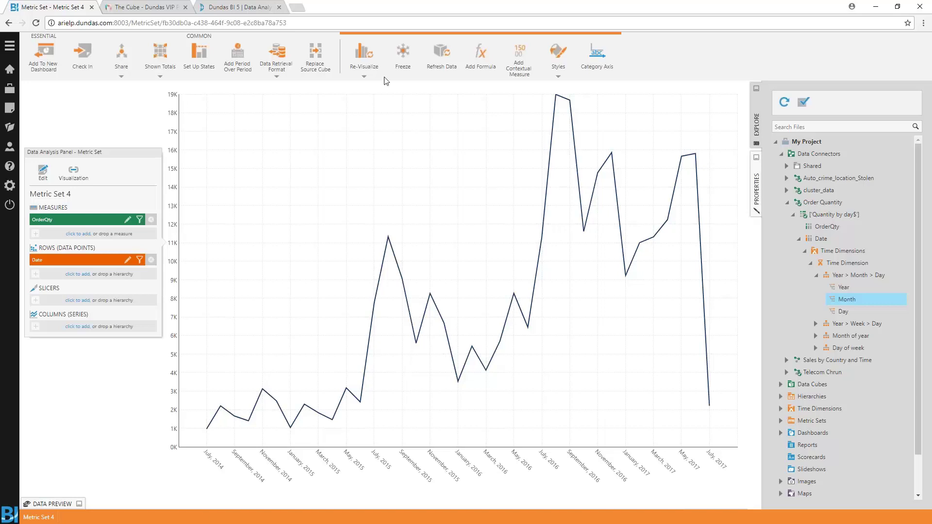
# - Add a Forecast Analysis to the monthly OrderQty line chart
pyautogui.click(367, 76)
pyautogui.click(277, 104)
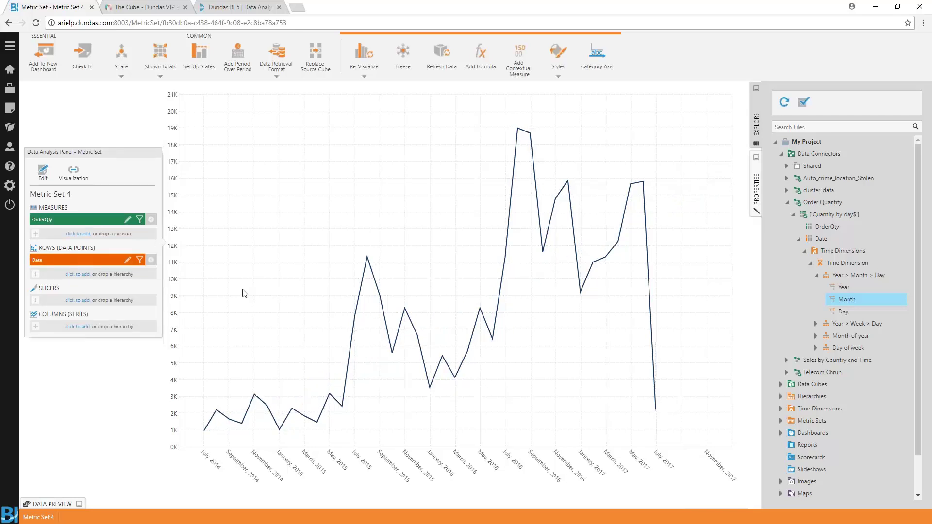
pyautogui.click(369, 59)
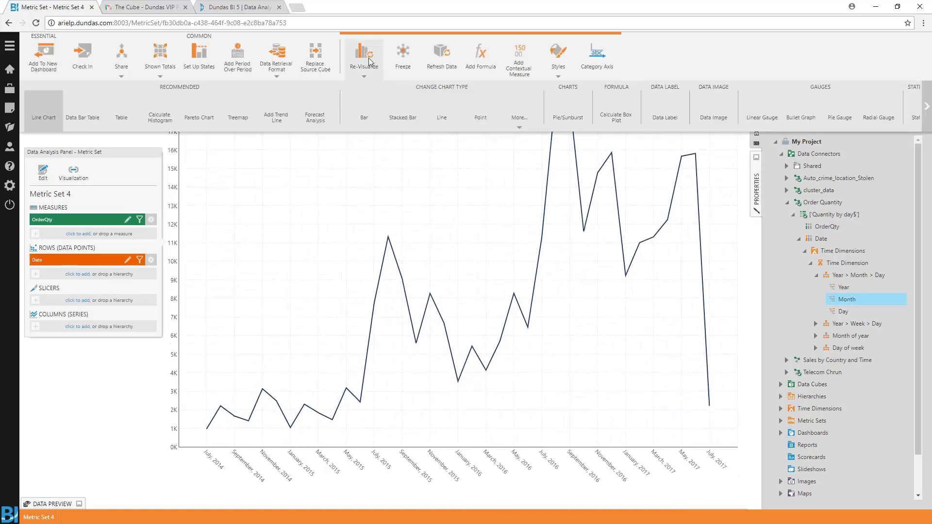
pyautogui.click(313, 121)
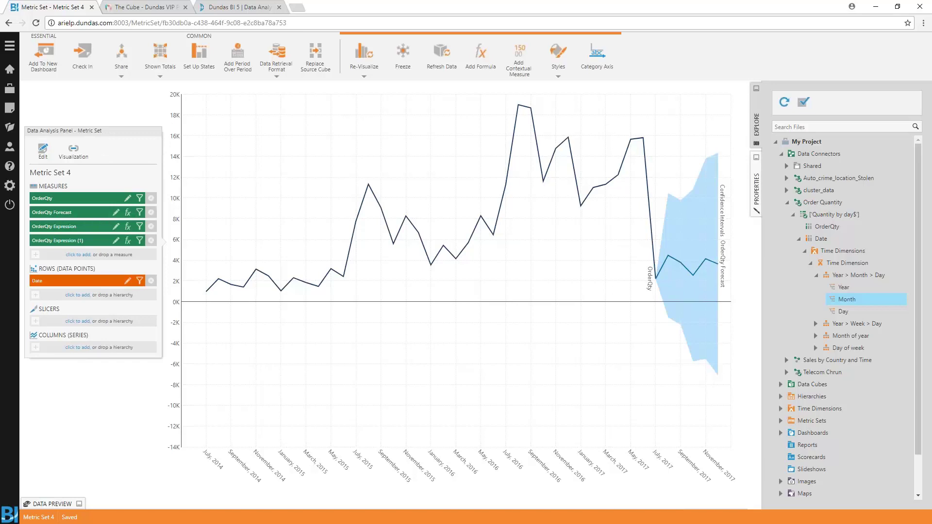
# - Examine the Optimizer Passes and Season Length parameters of the OrderQty Forecast measure's EXPSMOOTH formula, then close the formula
pyautogui.click(365, 73)
pyautogui.click(127, 212)
pyautogui.click(153, 93)
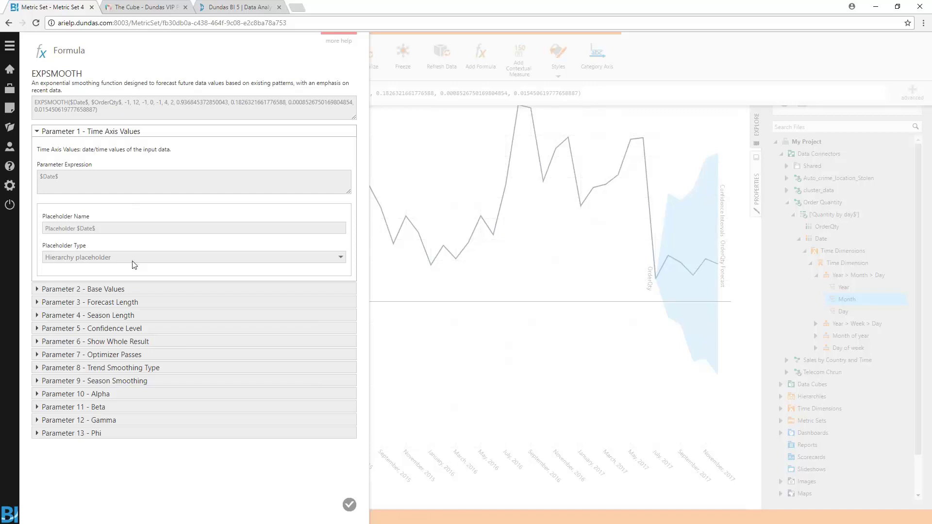
pyautogui.click(48, 355)
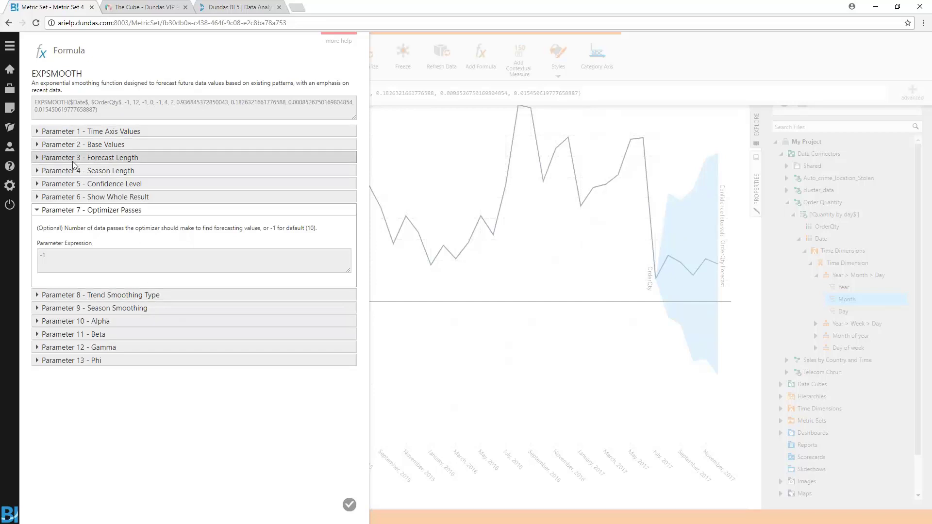
pyautogui.click(111, 170)
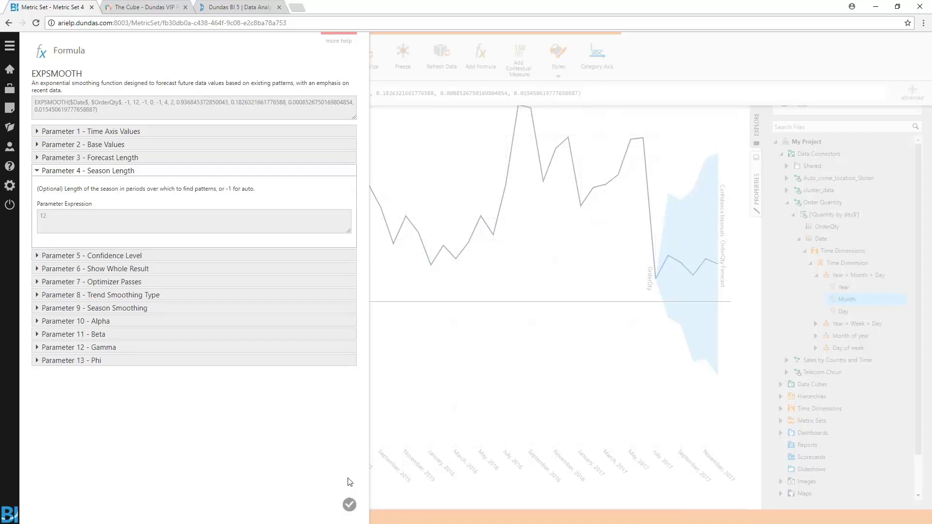
pyautogui.click(350, 505)
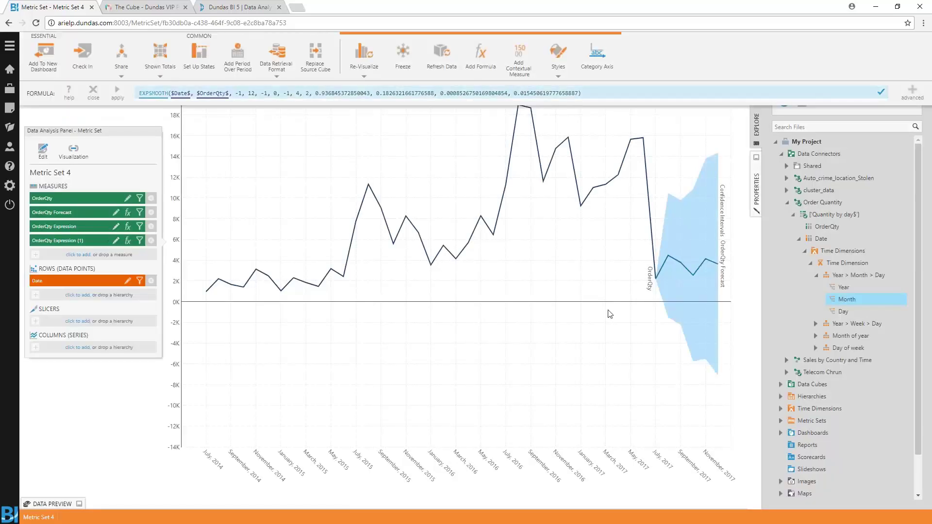
pyautogui.moveTo(694, 191)
pyautogui.click(103, 101)
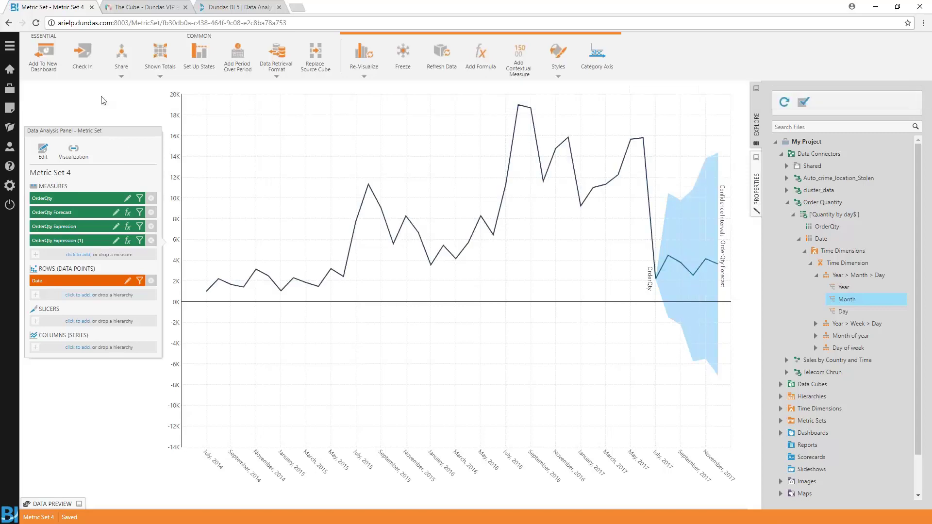
# - Exclude the last actual OrderQty data point, July 2017, from the forecast chart by filtering it out
pyautogui.moveTo(443, 269)
pyautogui.rightClick(654, 258)
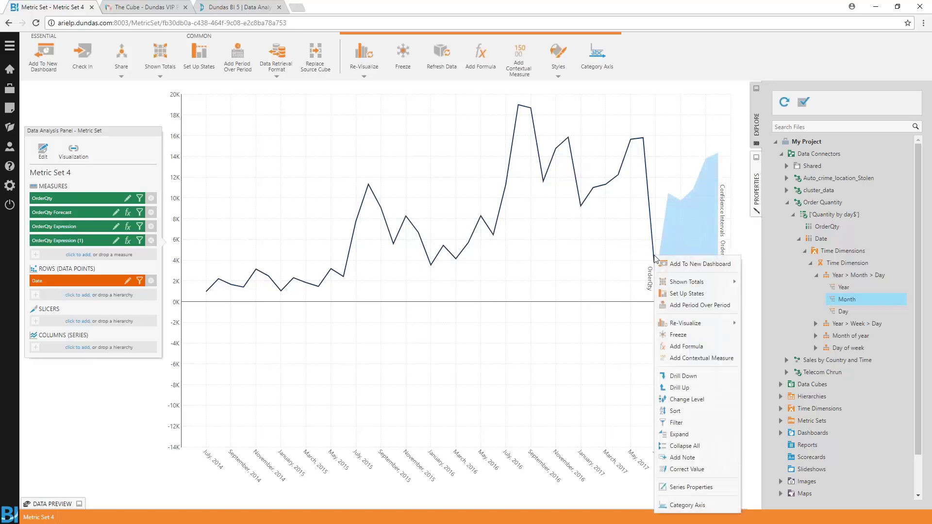
pyautogui.click(686, 422)
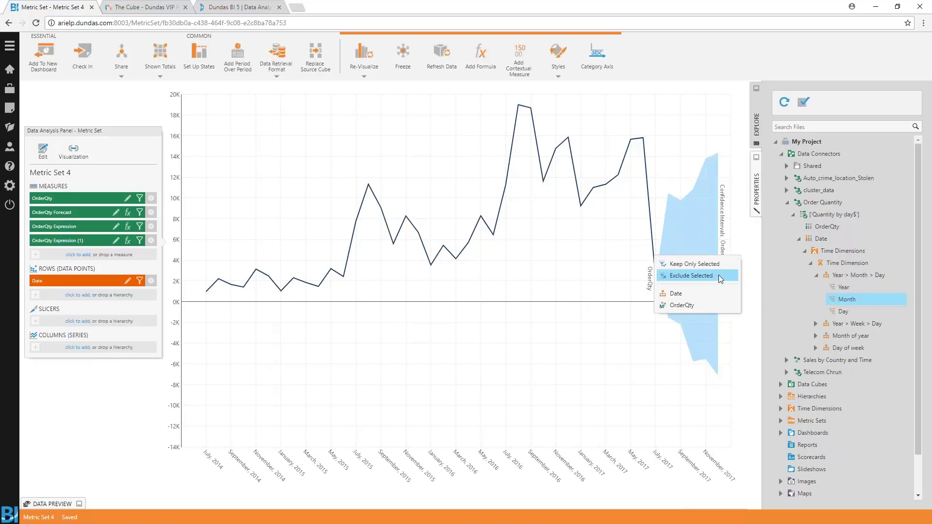
pyautogui.click(718, 276)
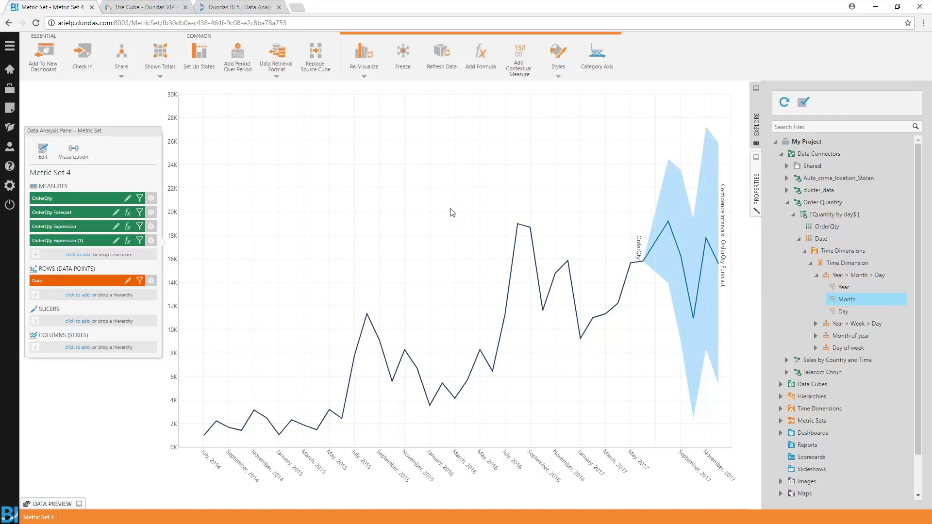
# - Look through the formula functions starting with "ex" and the re-visualization options that include Forecast Analysis
pyautogui.click(482, 54)
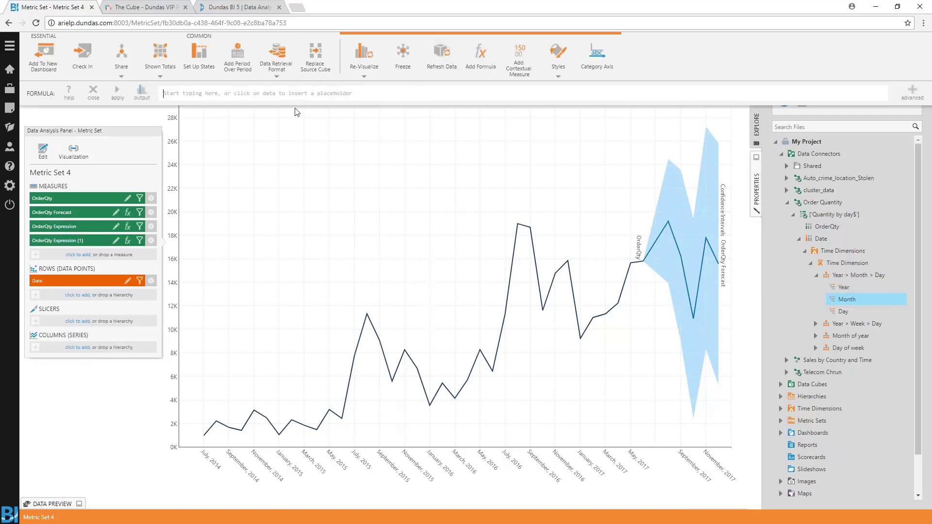
pyautogui.write('for')
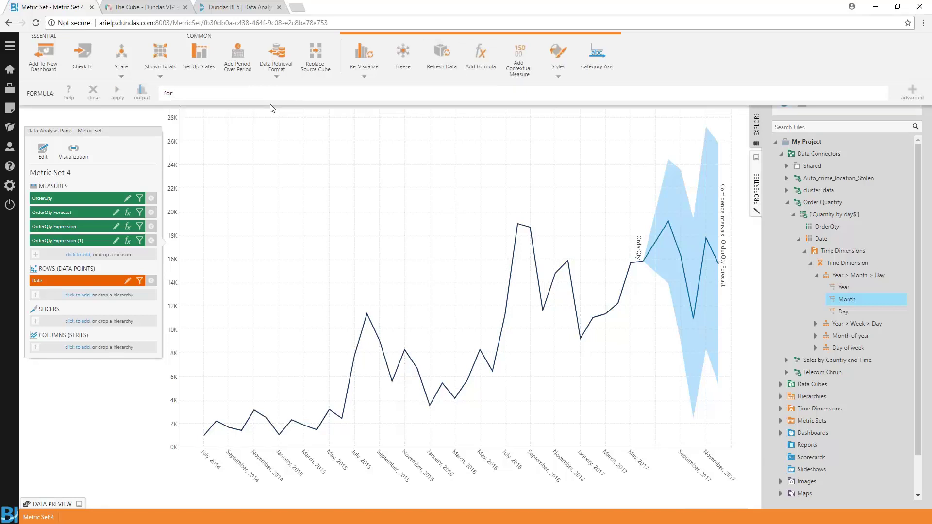
pyautogui.write('e')
pyautogui.press('BackSpace')
pyautogui.press('BackSpace')
pyautogui.press('BackSpace')
pyautogui.press('BackSpace')
pyautogui.write('ex')
pyautogui.press('Down')
pyautogui.press('Down')
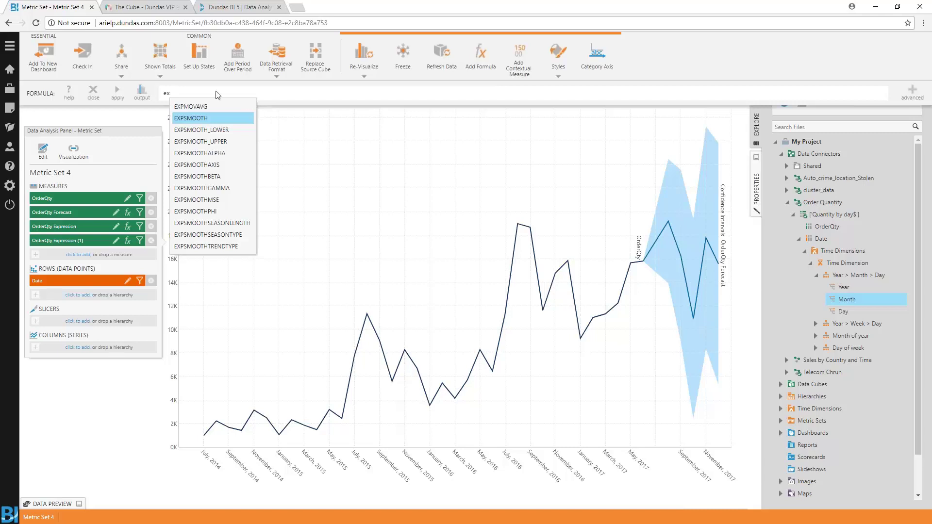
pyautogui.press('BackSpace')
pyautogui.press('BackSpace')
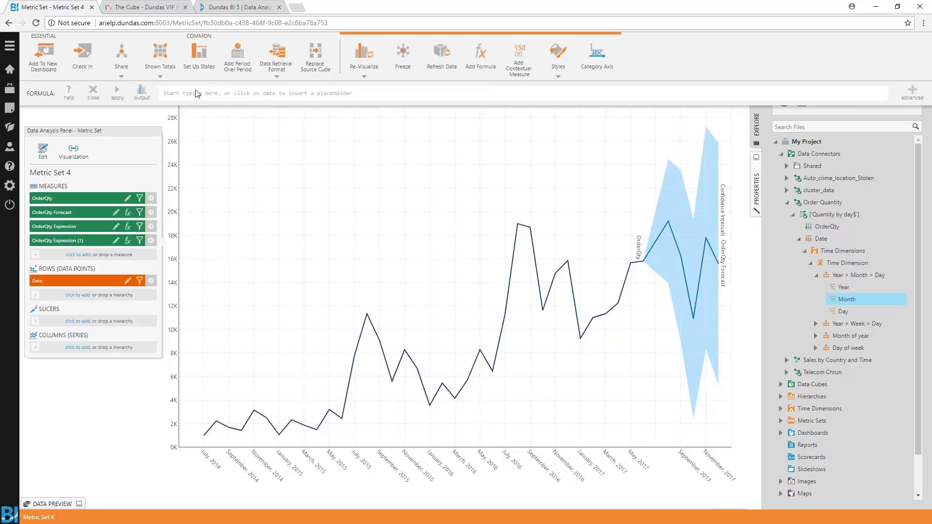
pyautogui.click(365, 57)
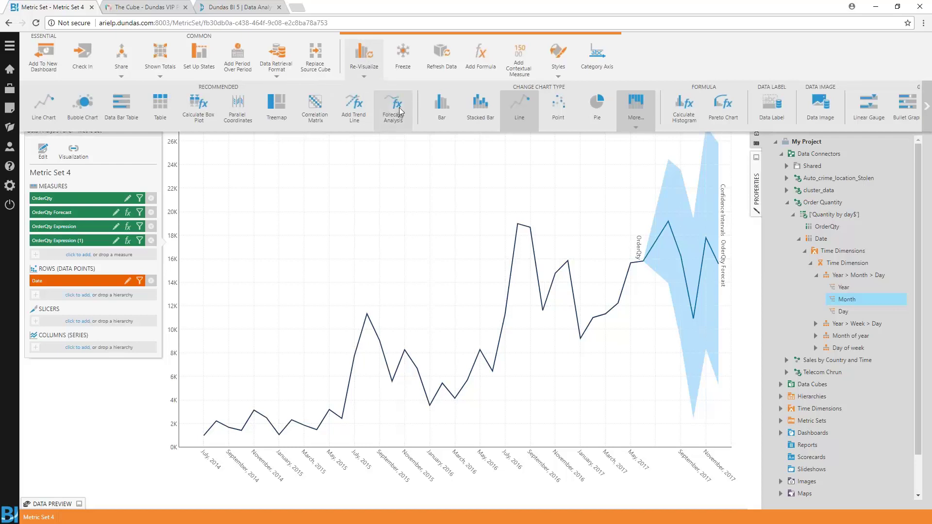
pyautogui.click(361, 57)
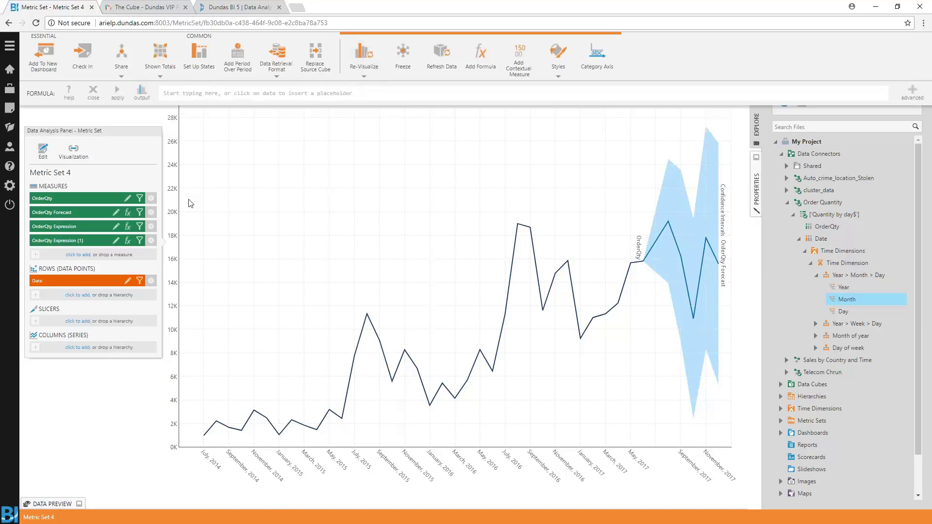
# - Create a new metric set with X and Y from the cluster_data connector as measures
pyautogui.click(10, 109)
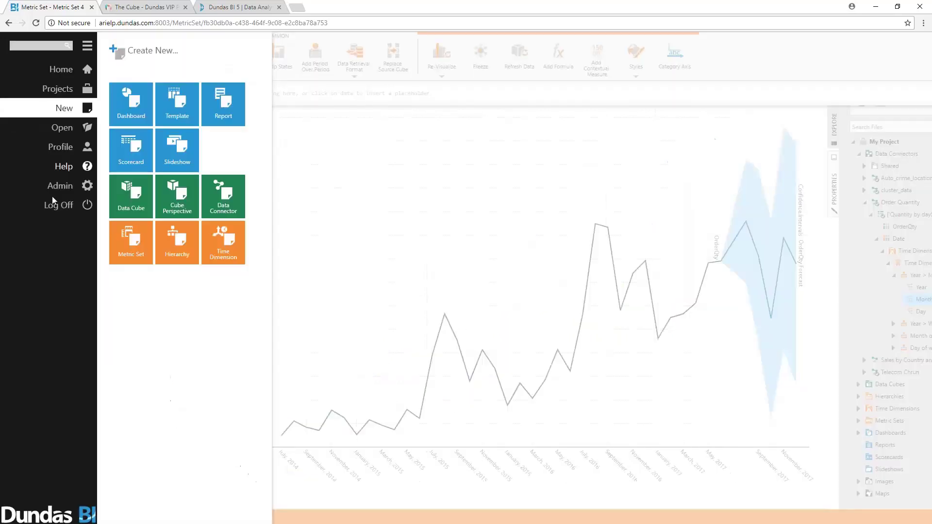
pyautogui.click(135, 248)
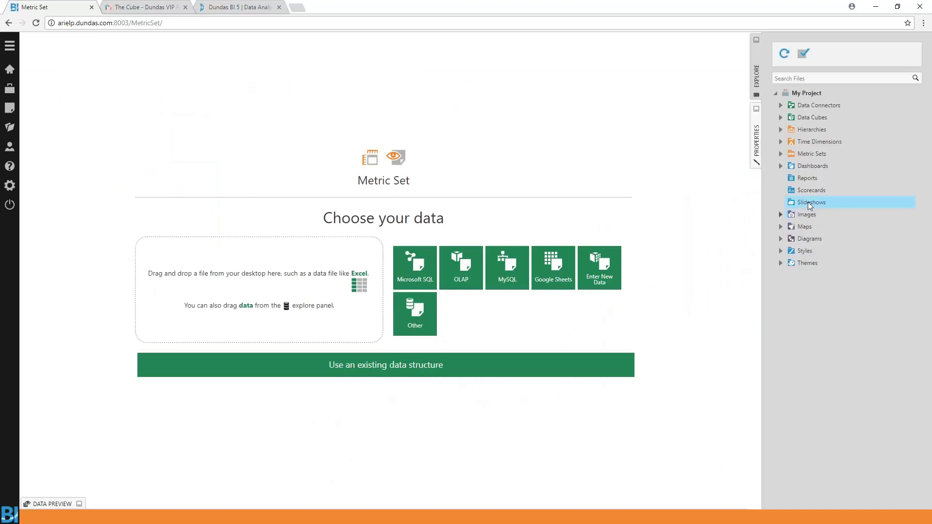
pyautogui.click(819, 105)
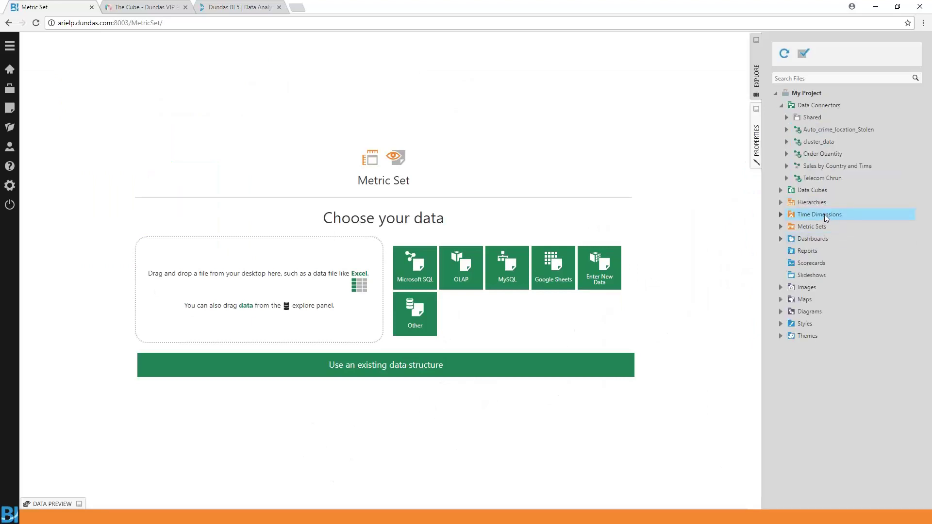
pyautogui.click(787, 142)
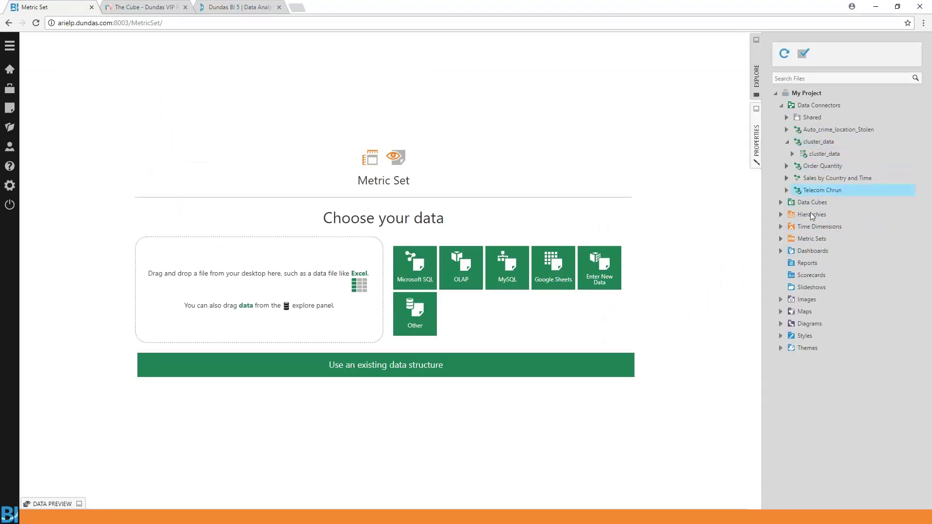
pyautogui.click(794, 154)
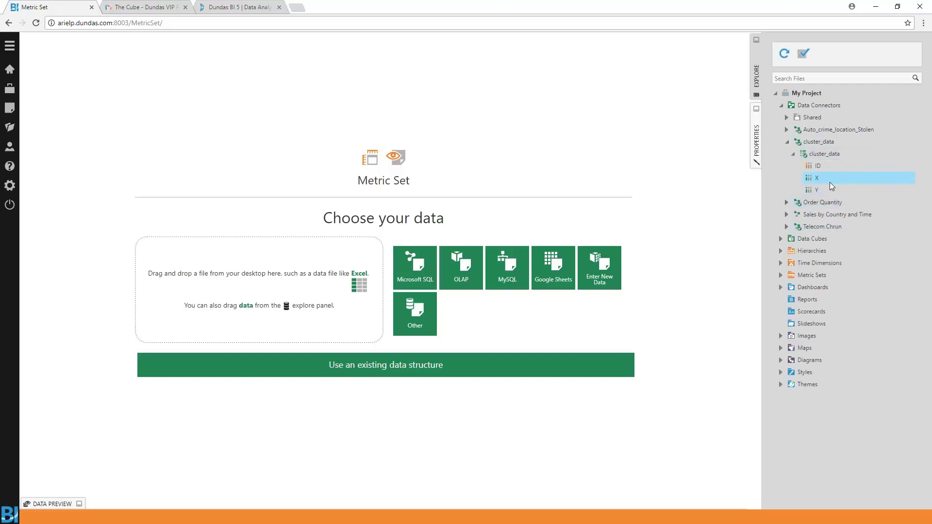
pyautogui.moveTo(829, 181); pyautogui.dragTo(614, 159)
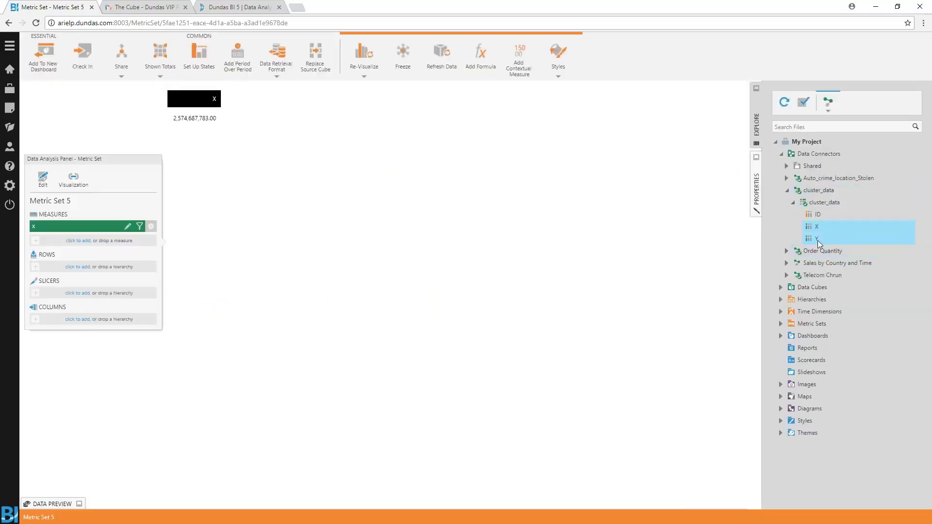
pyautogui.moveTo(818, 239); pyautogui.dragTo(642, 261)
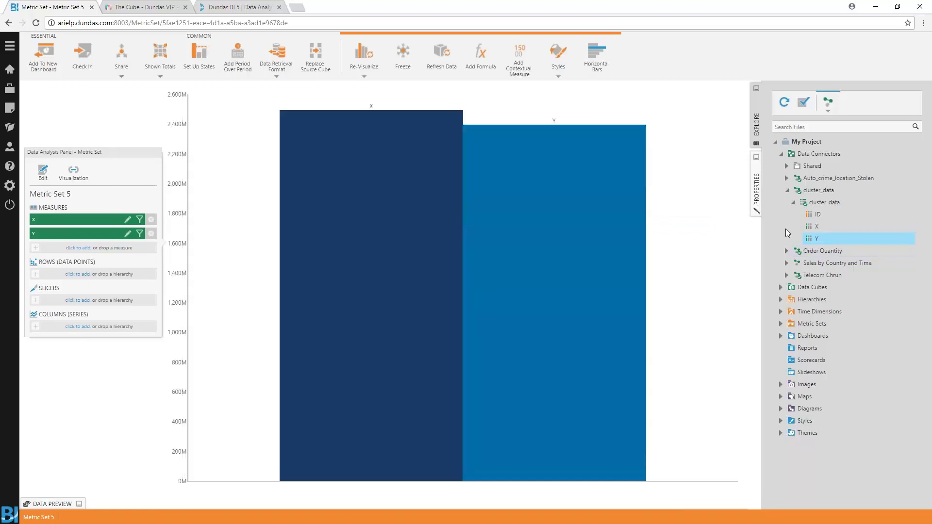
# - Show the X and Y metric set as a table and add the ID field to its rows
pyautogui.moveTo(819, 214)
pyautogui.mouseDown()
pyautogui.moveTo(709, 232)
pyautogui.moveTo(765, 231)
pyautogui.moveTo(814, 213)
pyautogui.mouseUp()
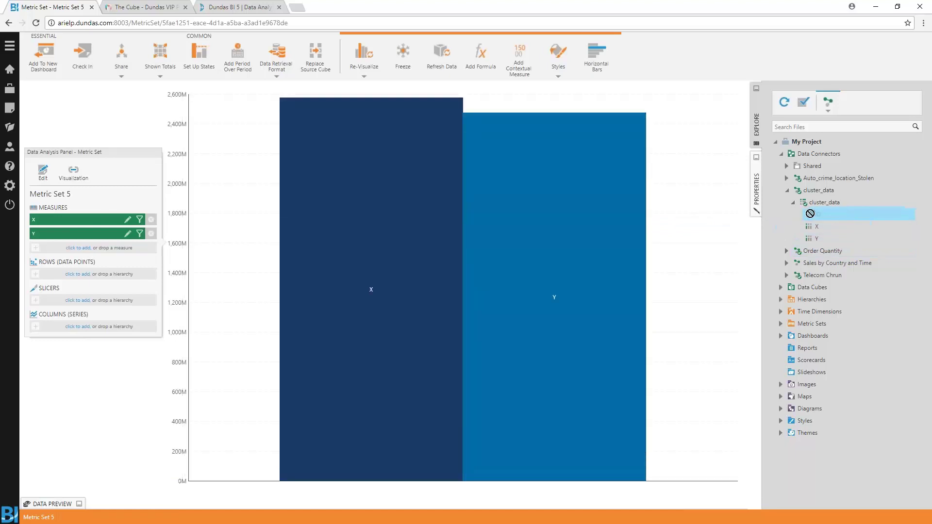
pyautogui.click(377, 60)
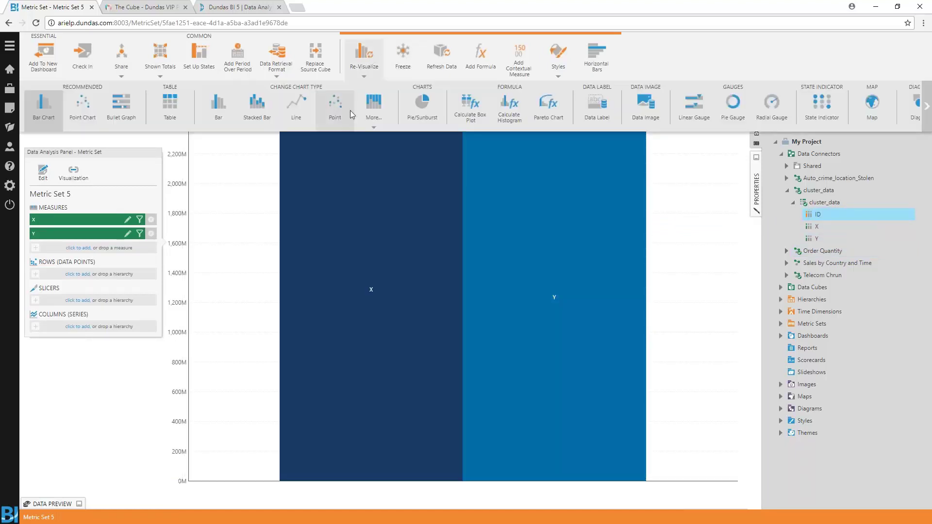
pyautogui.click(173, 108)
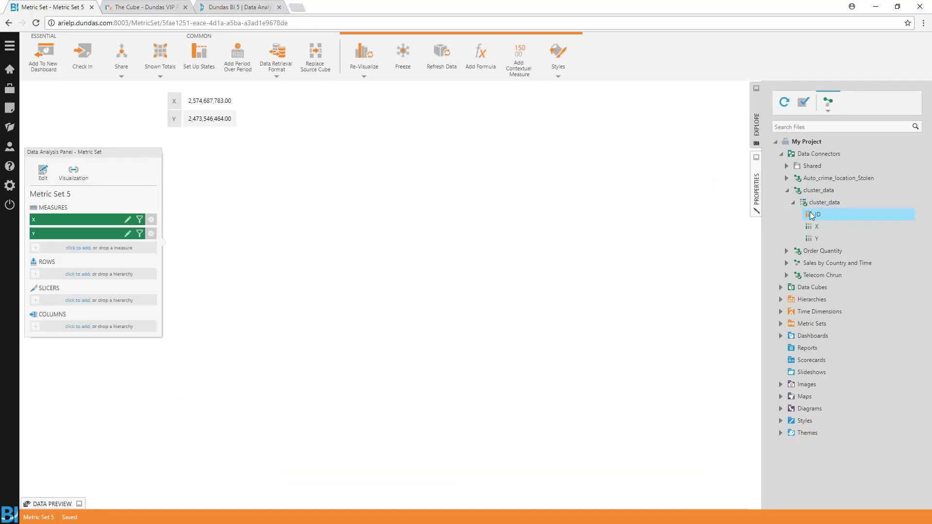
pyautogui.moveTo(817, 214); pyautogui.dragTo(99, 283)
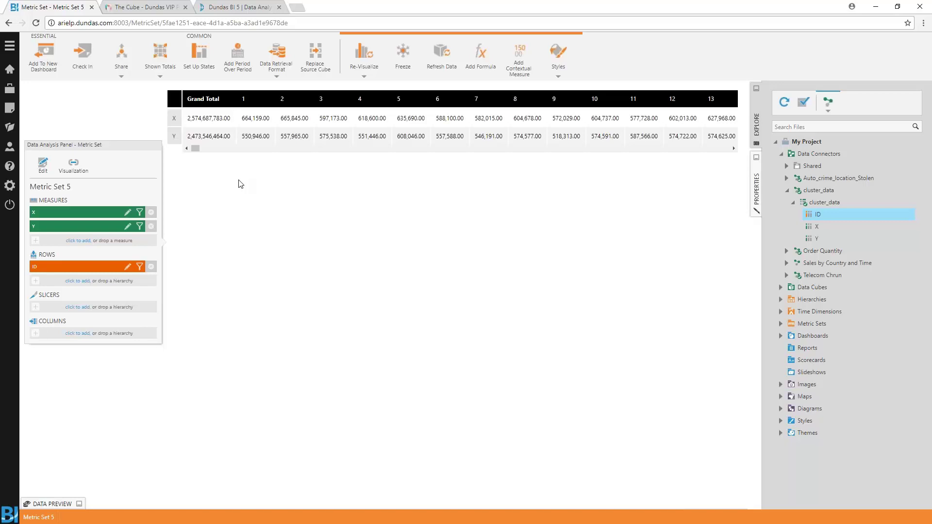
# - Switch the metric set's Transpose Result setting so the IDs run down the table with X and Y as columns
pyautogui.click(43, 164)
pyautogui.click(40, 212)
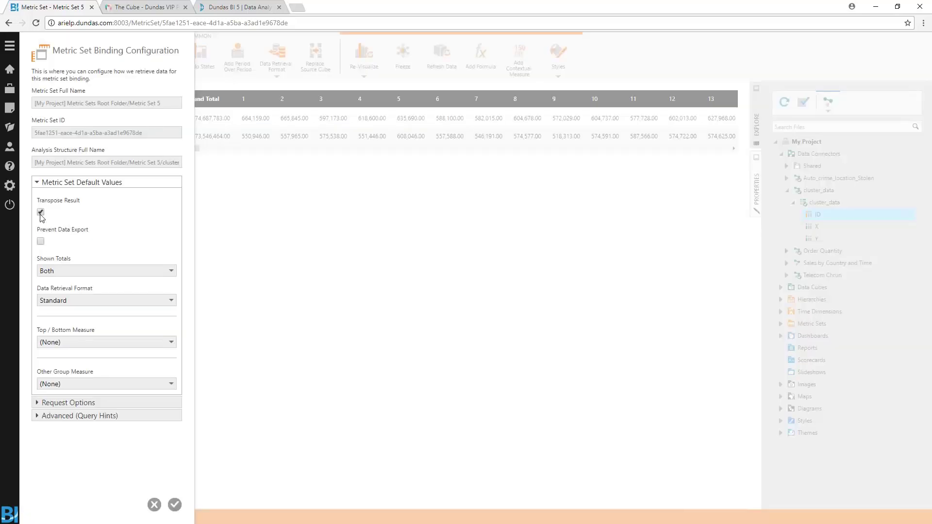
pyautogui.click(174, 505)
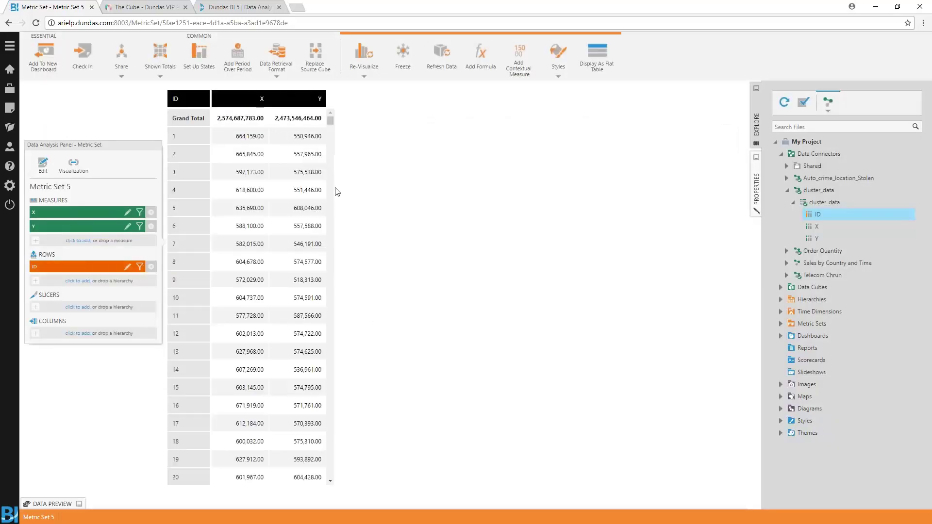
# - Add the formula CLUSTERING($X$,$Y$) to the metric set using the table's X and Y values
pyautogui.click(482, 53)
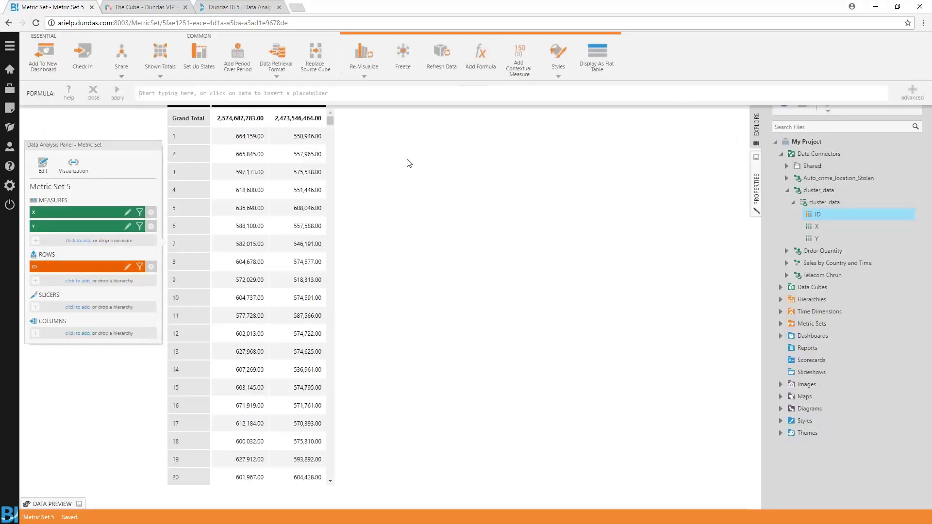
pyautogui.write('cl')
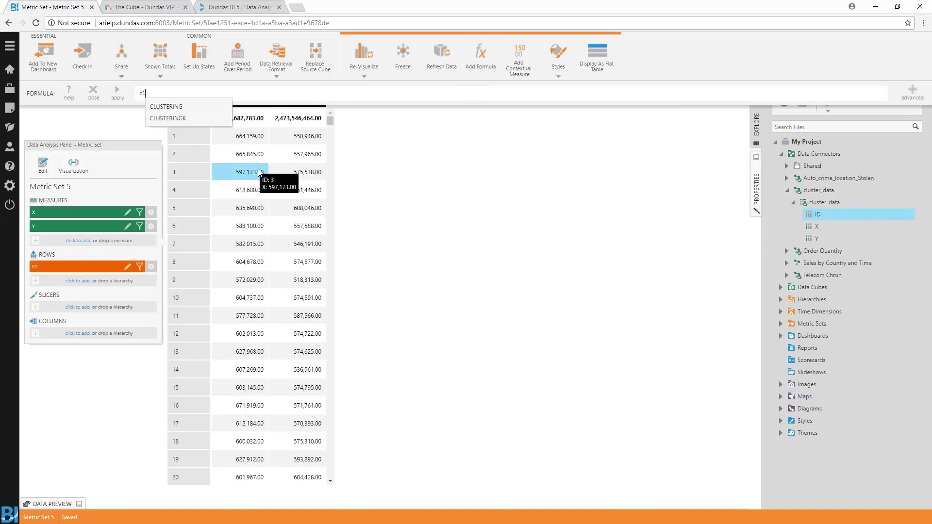
pyautogui.press('Down')
pyautogui.press('Return')
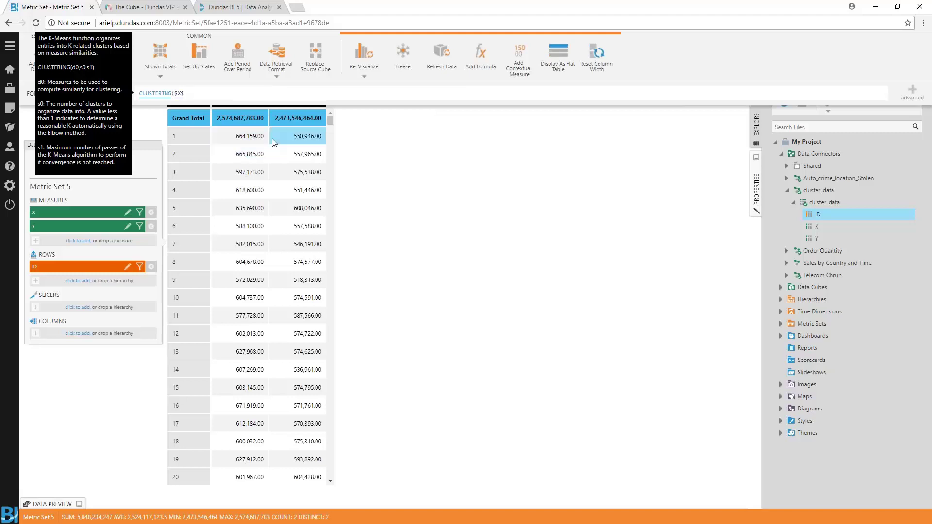
pyautogui.write(',')
pyautogui.click(298, 138)
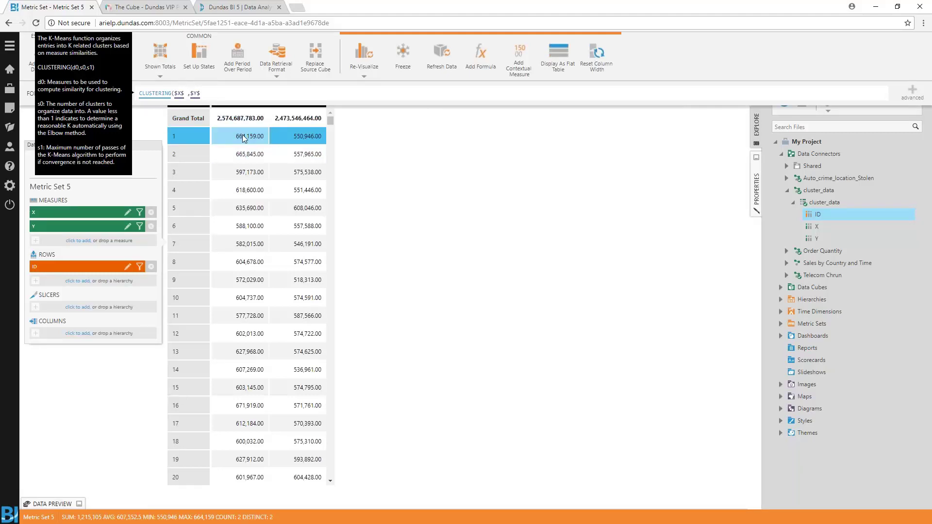
pyautogui.write(')')
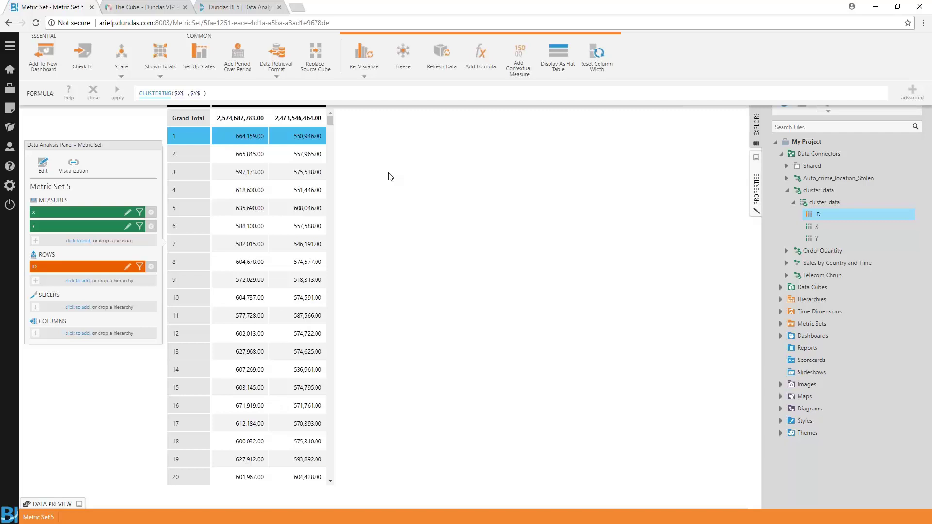
pyautogui.click(118, 92)
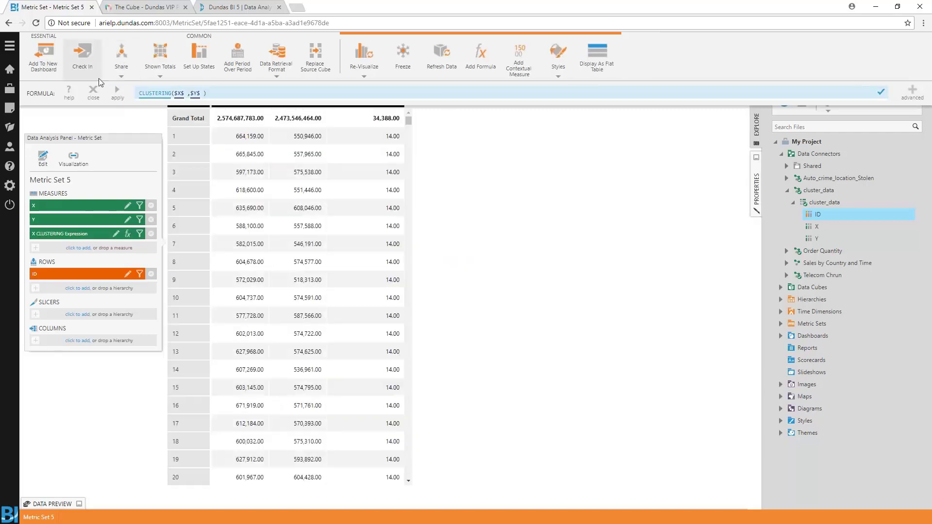
pyautogui.click(93, 91)
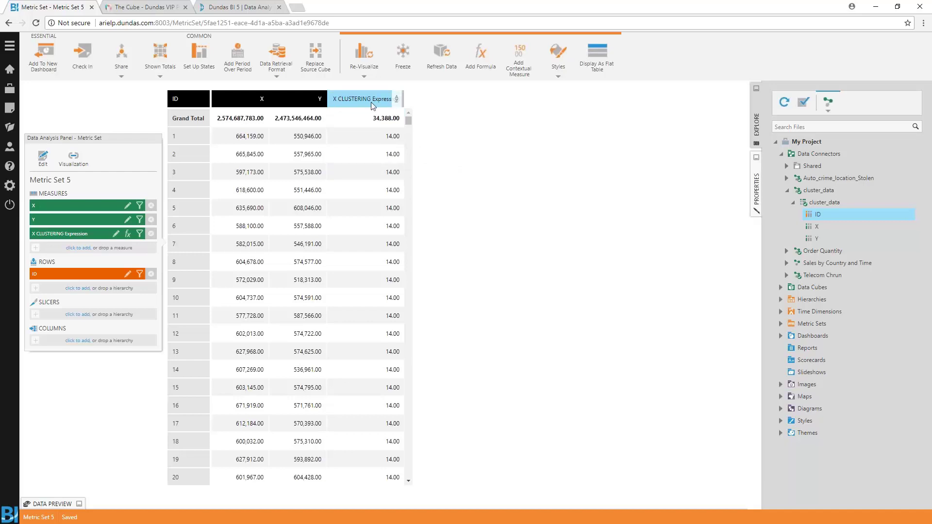
# - Examine the cluster values in the X CLUSTERING Expression column down the ID rows
pyautogui.scroll(-12, 374, 172)
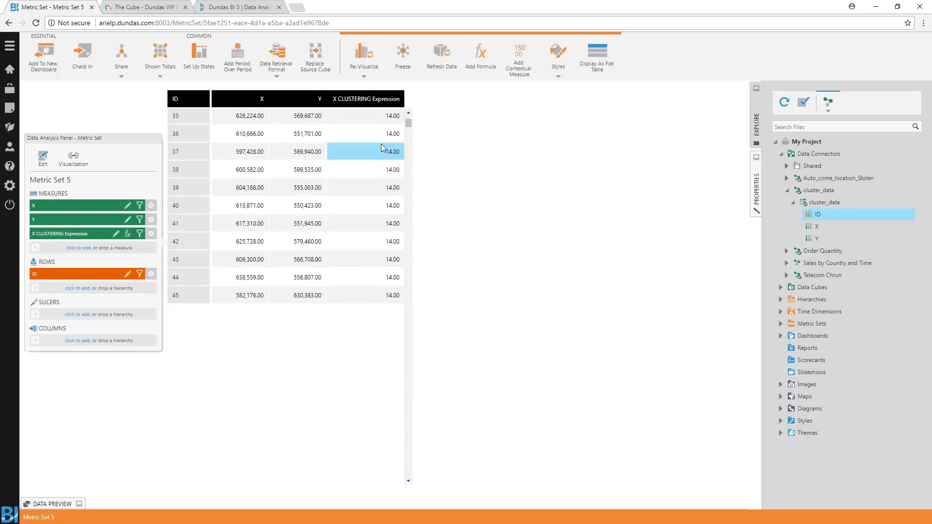
pyautogui.scroll(-3, 374, 119)
pyautogui.scroll(-15, 369, 172)
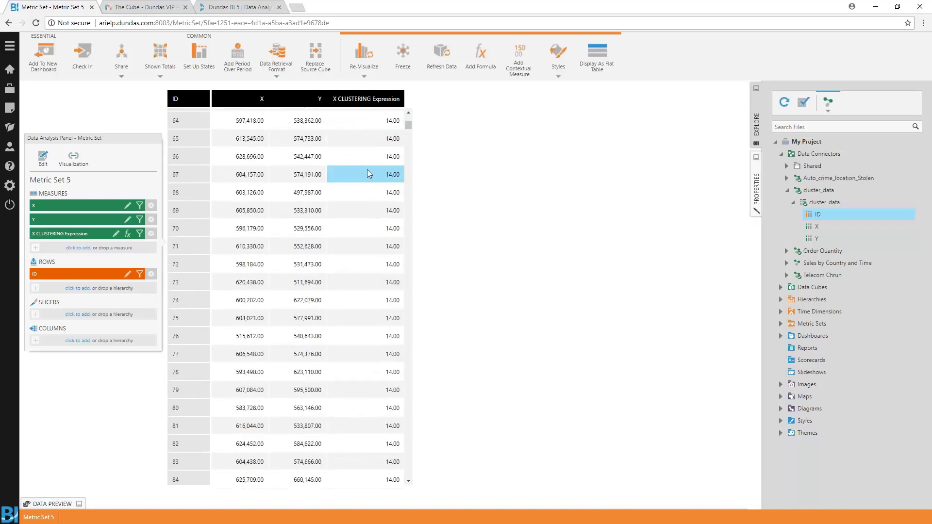
pyautogui.scroll(-20, 367, 170)
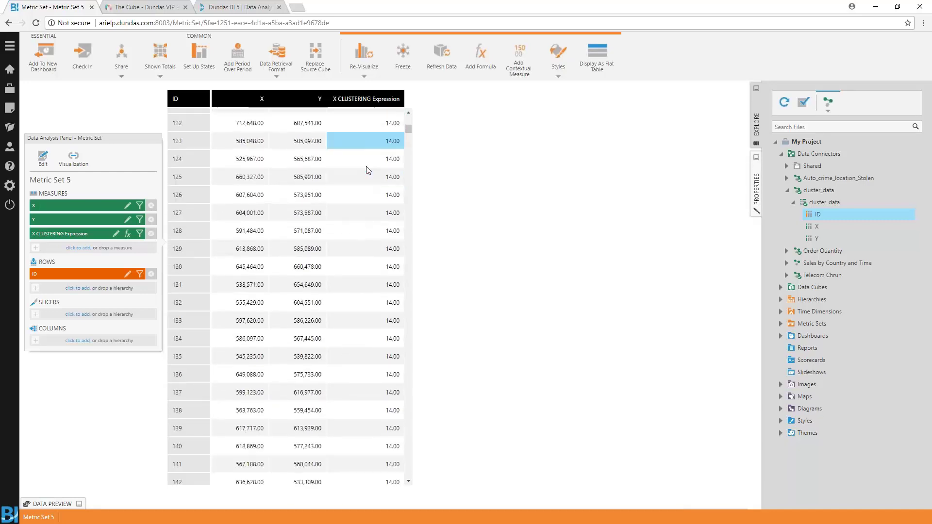
pyautogui.scroll(-20, 366, 176)
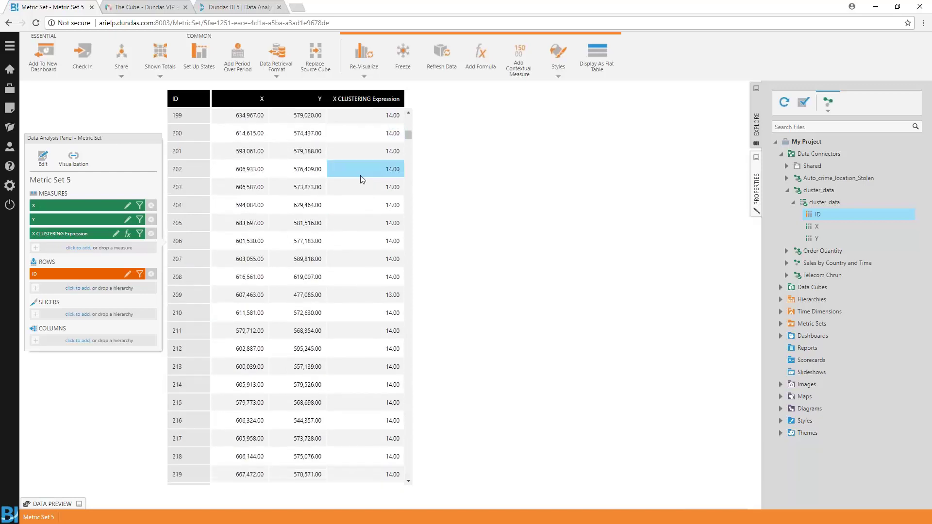
pyautogui.scroll(-15, 360, 180)
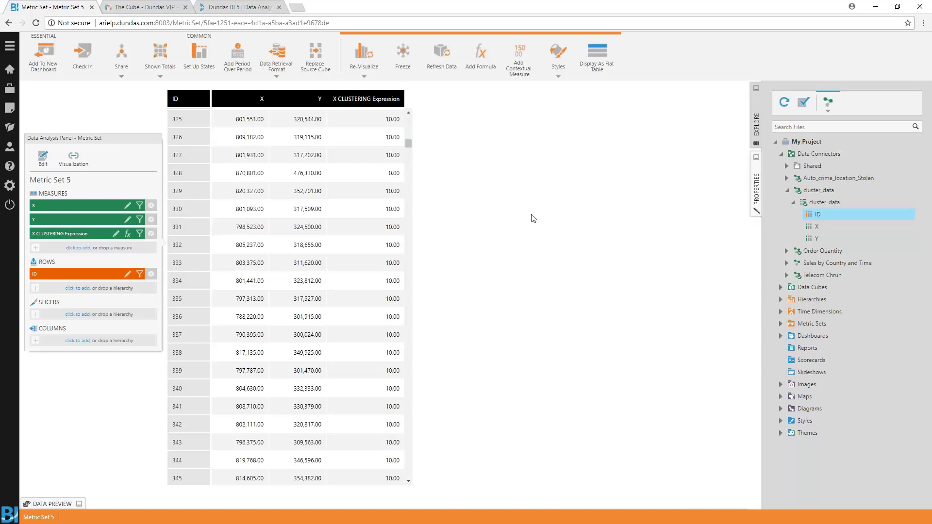
# - Open the Clustering data cube for editing and preview the data of its cluster_data Tabular Select
pyautogui.click(782, 287)
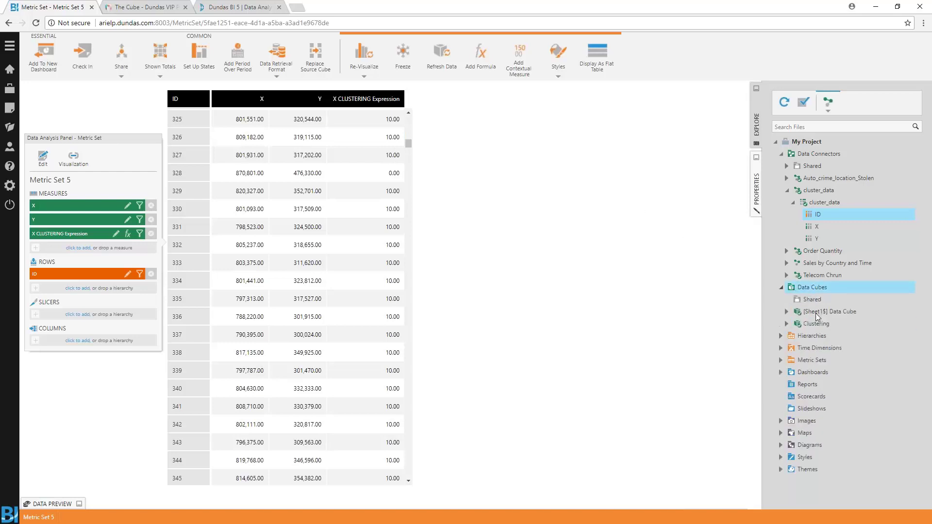
pyautogui.rightClick(818, 328)
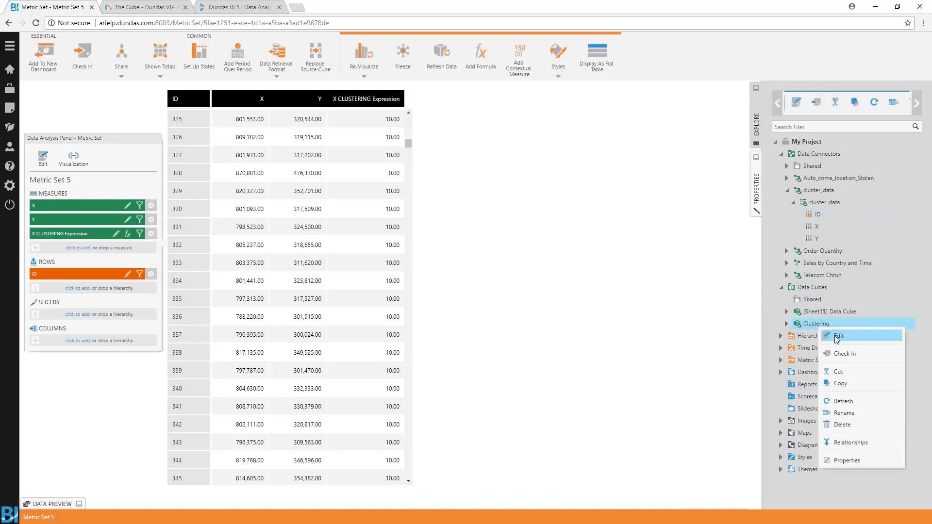
pyautogui.click(840, 336)
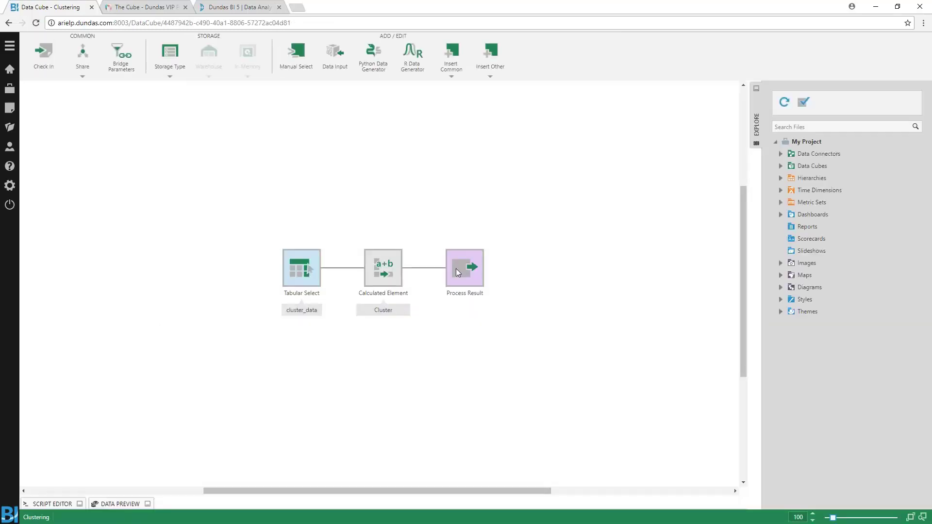
pyautogui.click(303, 266)
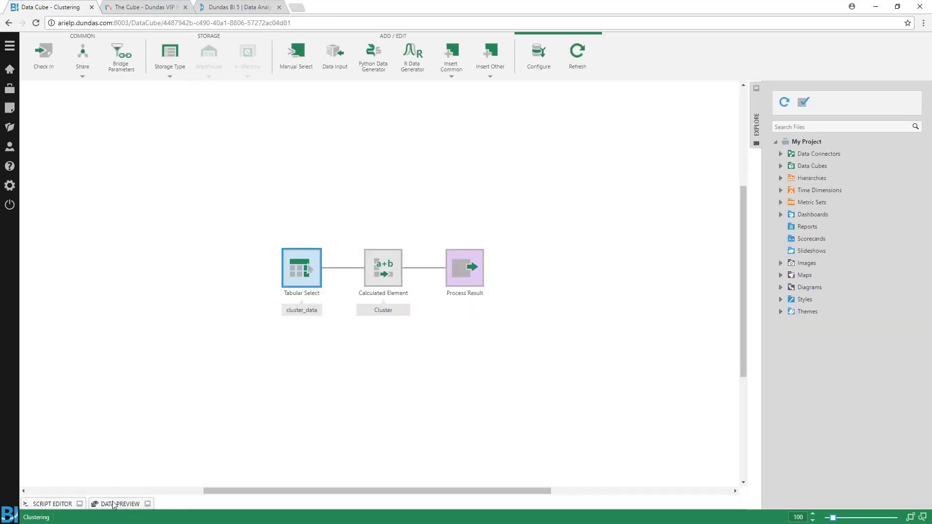
pyautogui.click(120, 504)
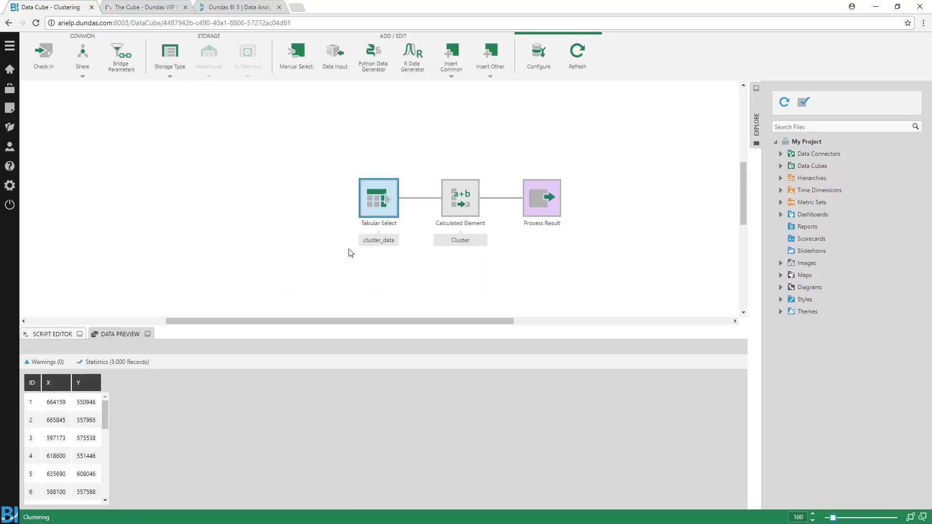
# - Review the expression of the Cluster calculated element and the output elements of the Process Result
pyautogui.doubleClick(467, 203)
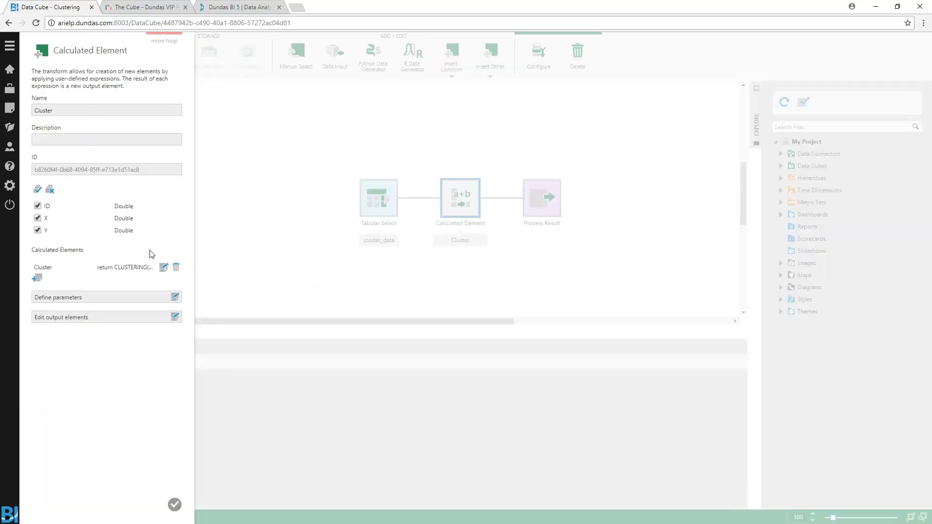
pyautogui.click(164, 267)
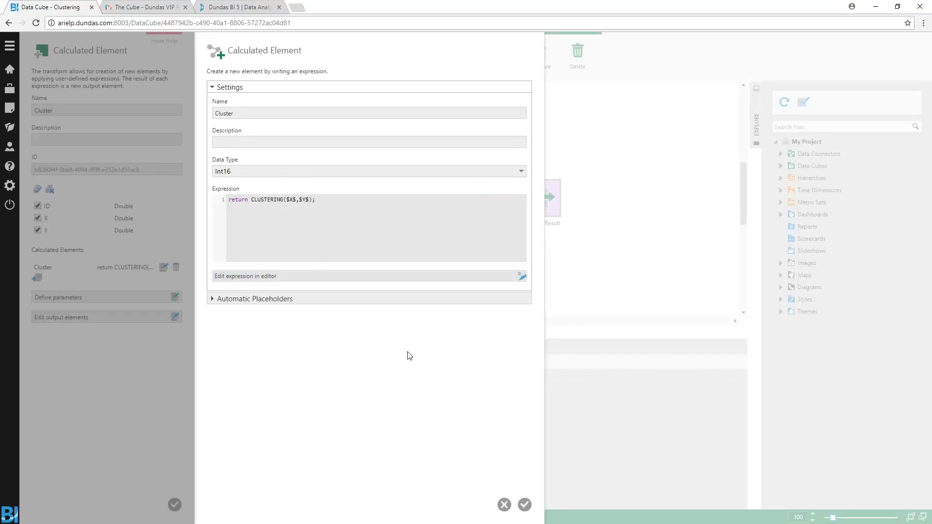
pyautogui.click(525, 505)
pyautogui.click(175, 505)
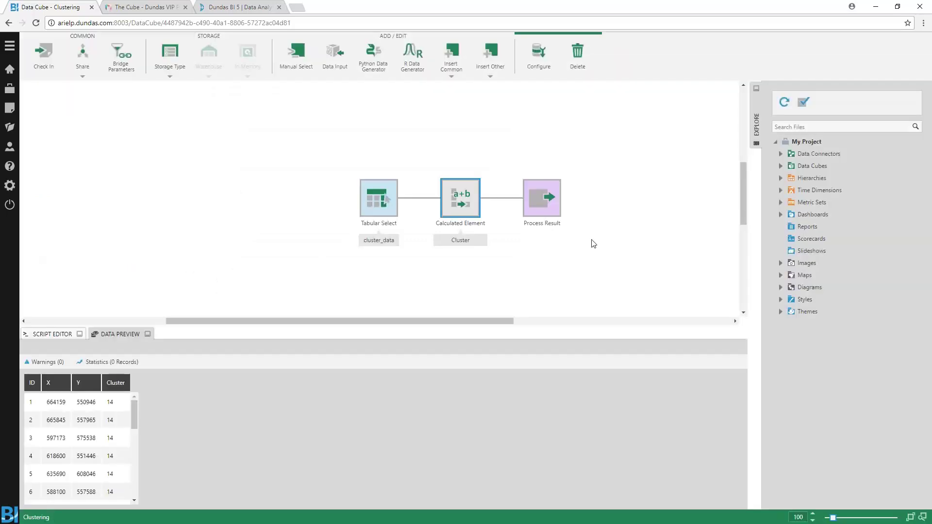
pyautogui.click(542, 198)
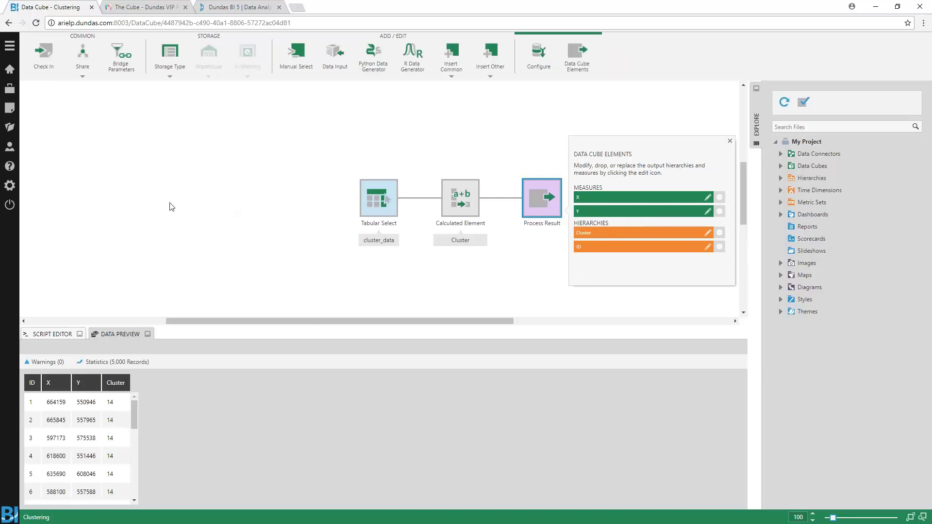
# - Create a new metric set from the Clustering data cube with X and Y as measures and ID in the rows
pyautogui.click(10, 108)
pyautogui.click(130, 256)
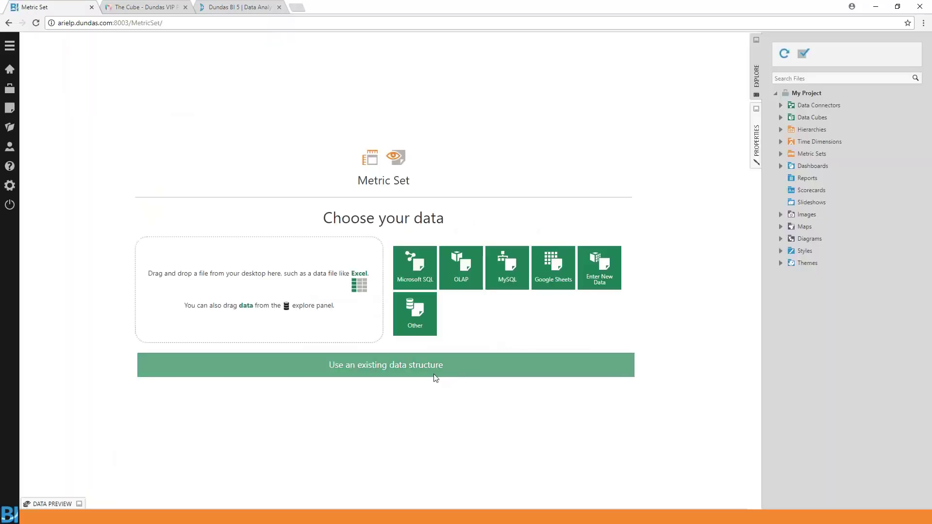
pyautogui.click(430, 372)
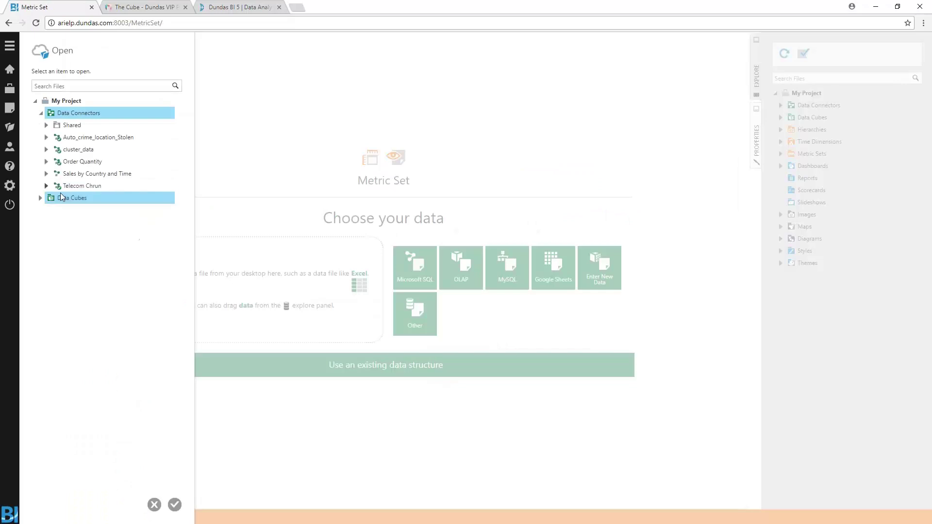
pyautogui.click(60, 196)
pyautogui.click(73, 234)
pyautogui.click(74, 258)
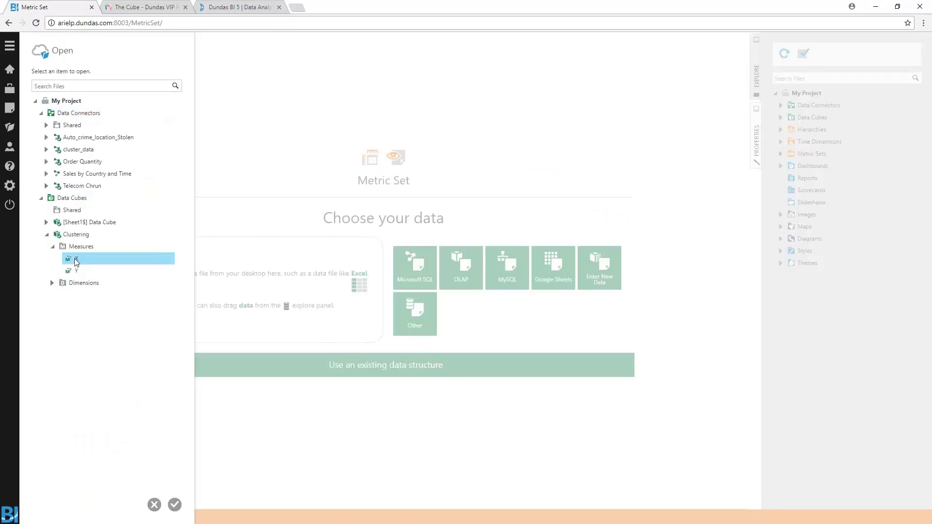
pyautogui.doubleClick(75, 258)
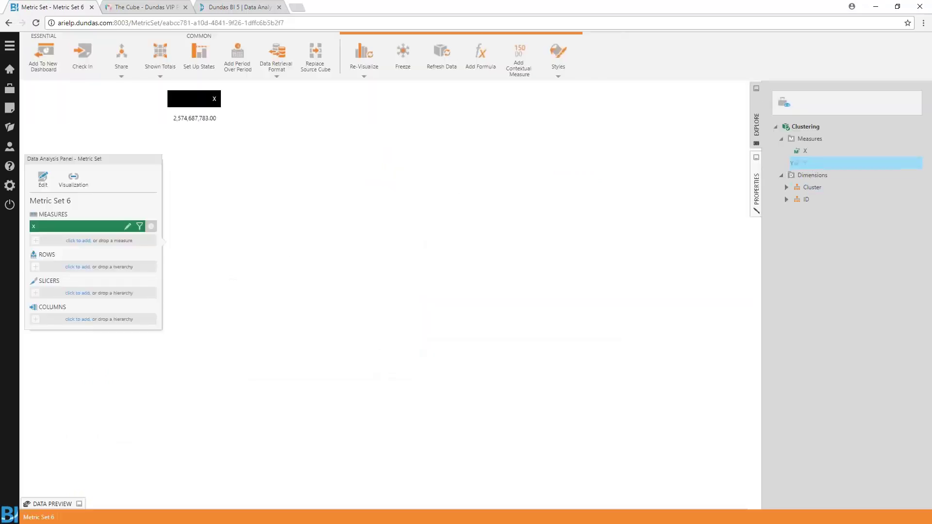
pyautogui.doubleClick(801, 163)
pyautogui.moveTo(806, 200); pyautogui.dragTo(483, 228)
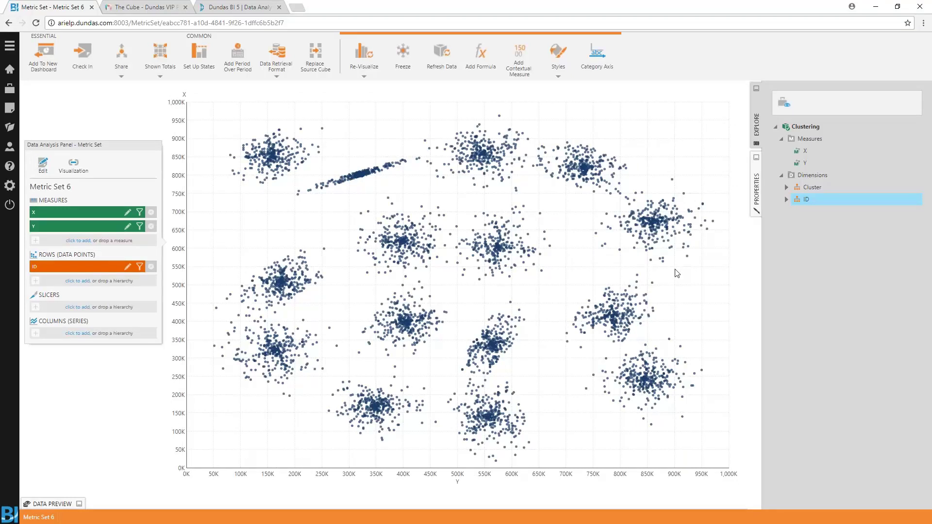
# - Color the scatter chart's points by the Cluster element in the X, Y series visualization settings
pyautogui.click(74, 164)
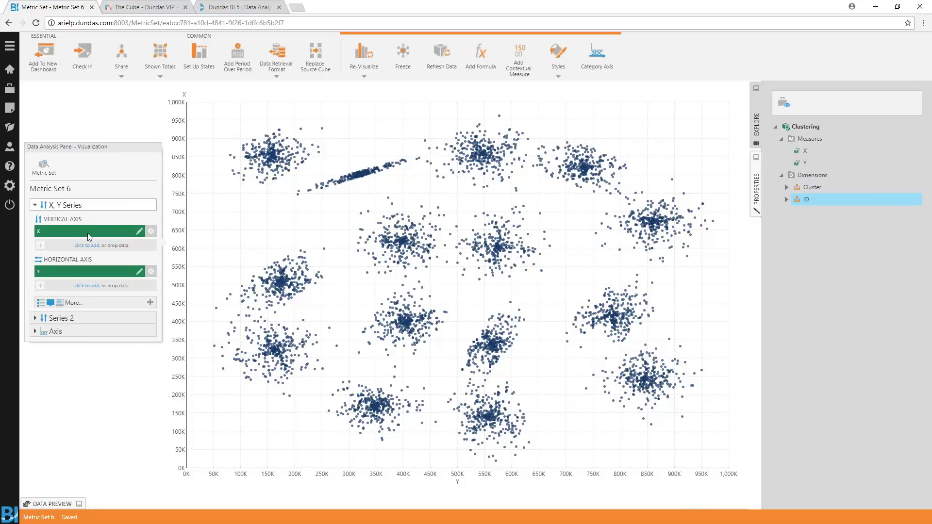
pyautogui.click(71, 302)
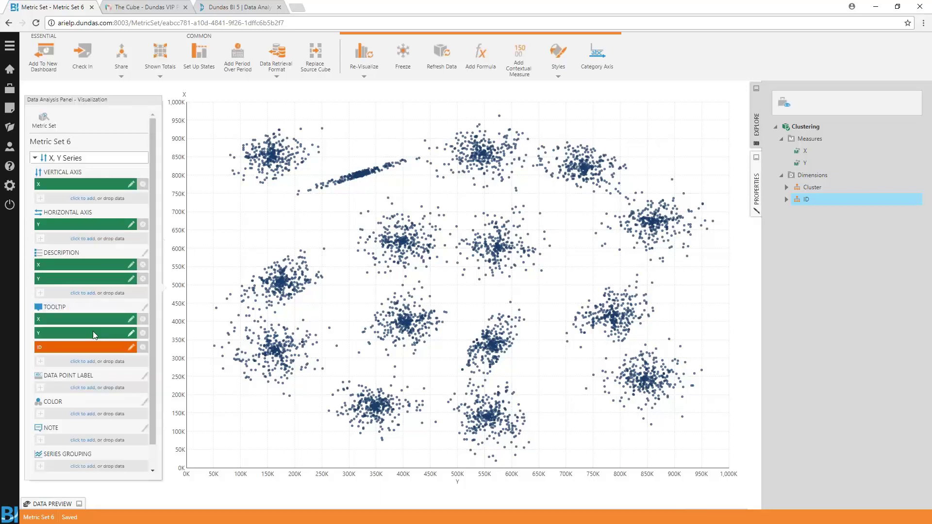
pyautogui.click(81, 414)
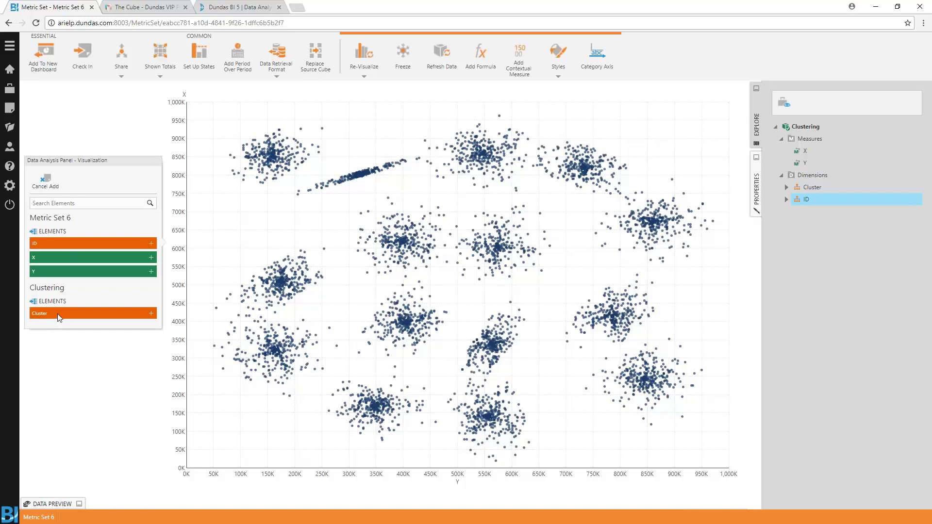
pyautogui.click(57, 314)
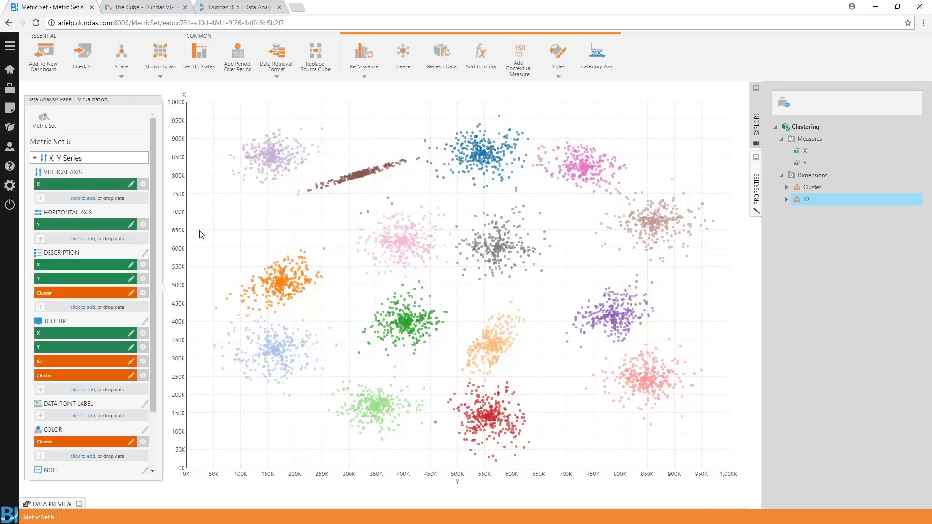
# - Create a new metric set with OrderQty from [Sales].[SalesOrderDetail] as its measure, finding the table by searching the files for "salesorder"
pyautogui.click(13, 116)
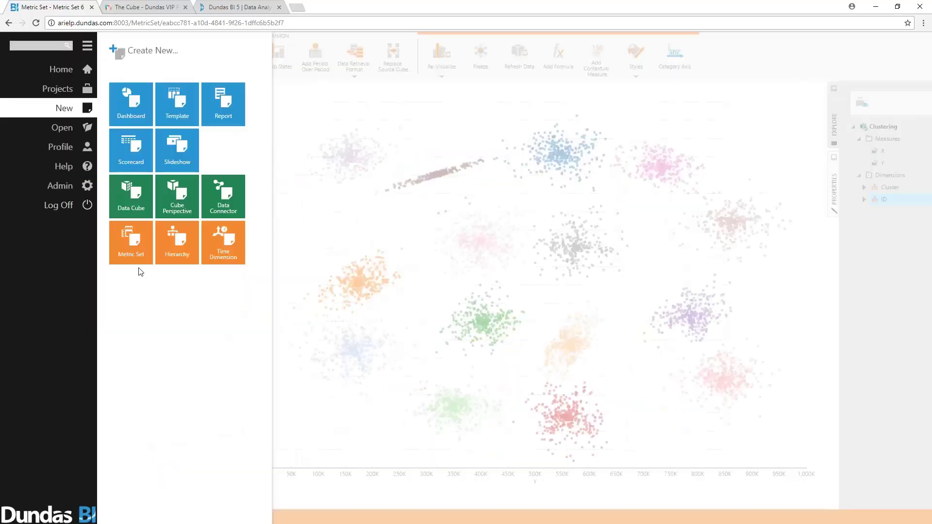
pyautogui.click(135, 257)
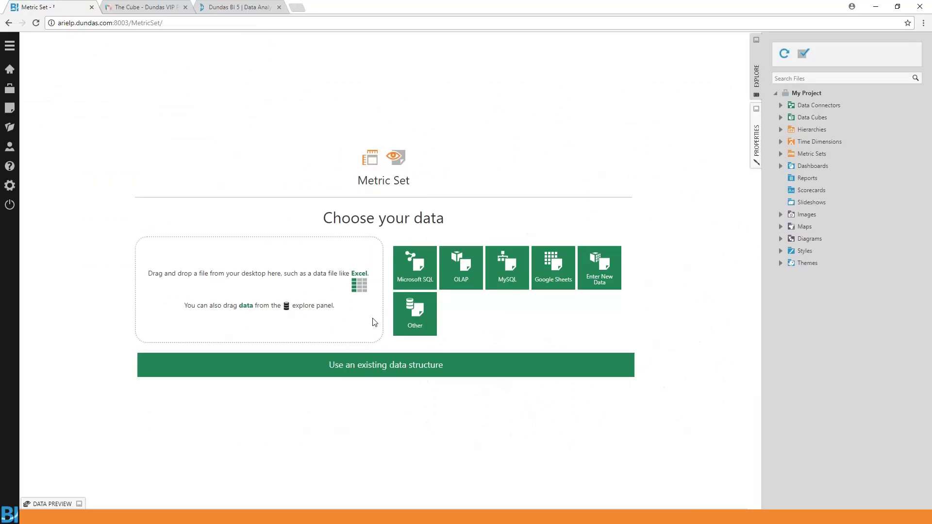
pyautogui.click(780, 104)
pyautogui.click(812, 79)
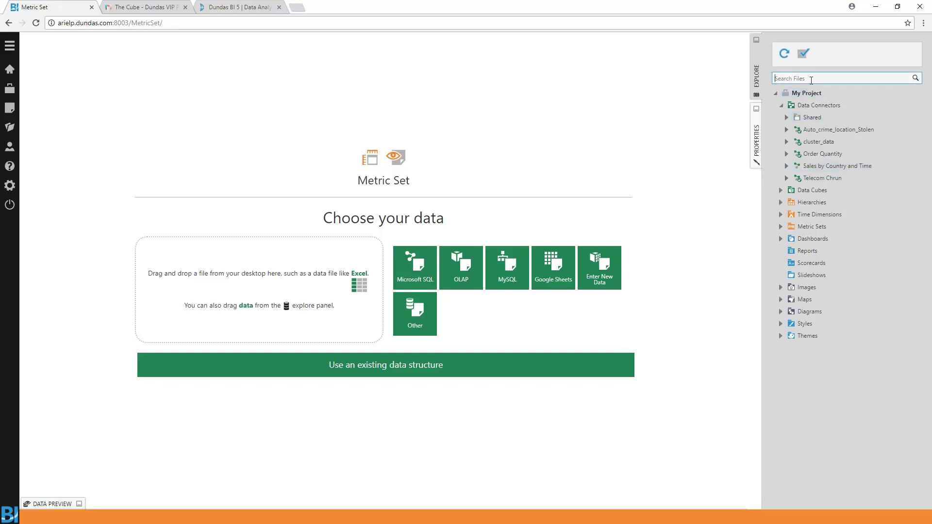
pyautogui.write('sales')
pyautogui.press('Return')
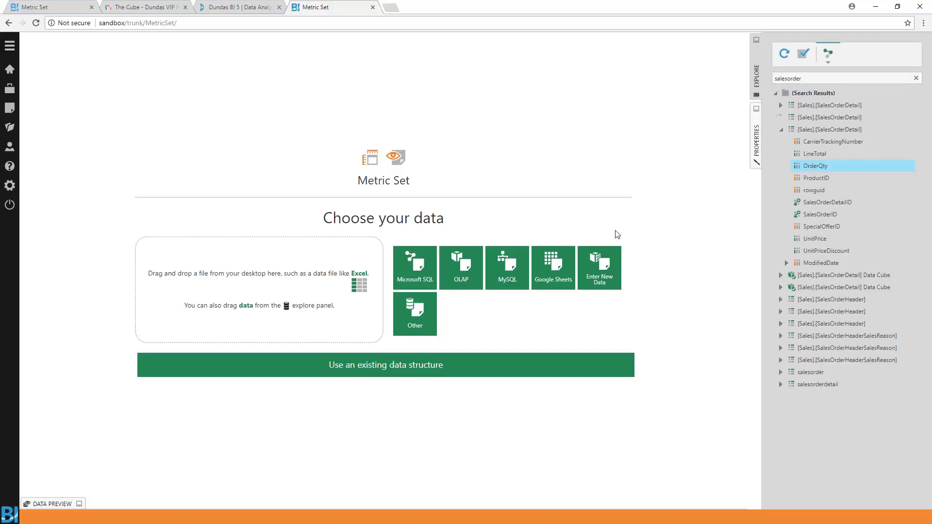
pyautogui.moveTo(615, 235); pyautogui.dragTo(687, 271)
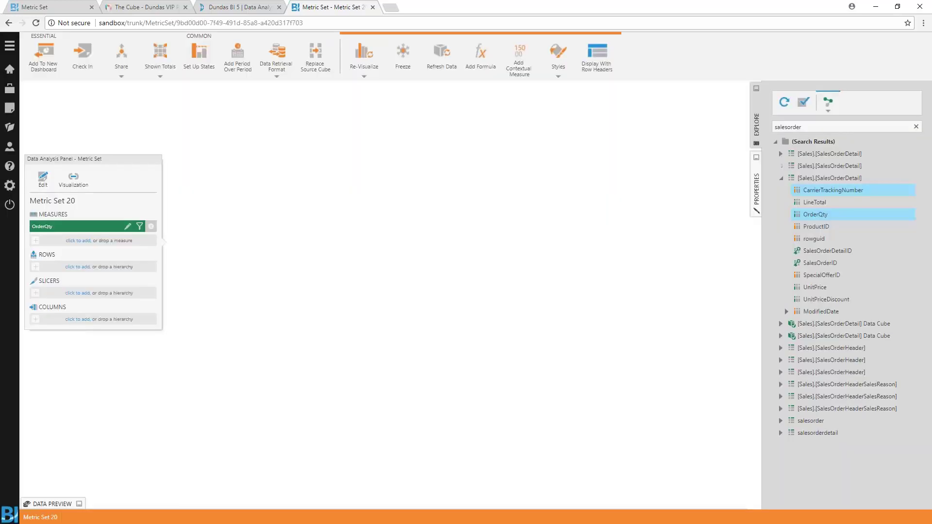
# - Add ProductID to the metric set's rows and apply the shared Product hierarchy to it
pyautogui.moveTo(816, 226); pyautogui.dragTo(614, 315)
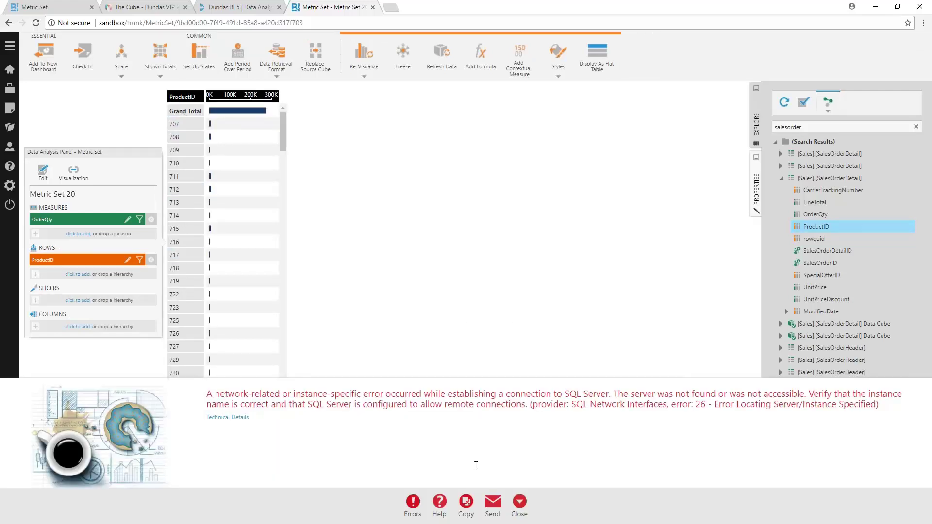
pyautogui.click(519, 503)
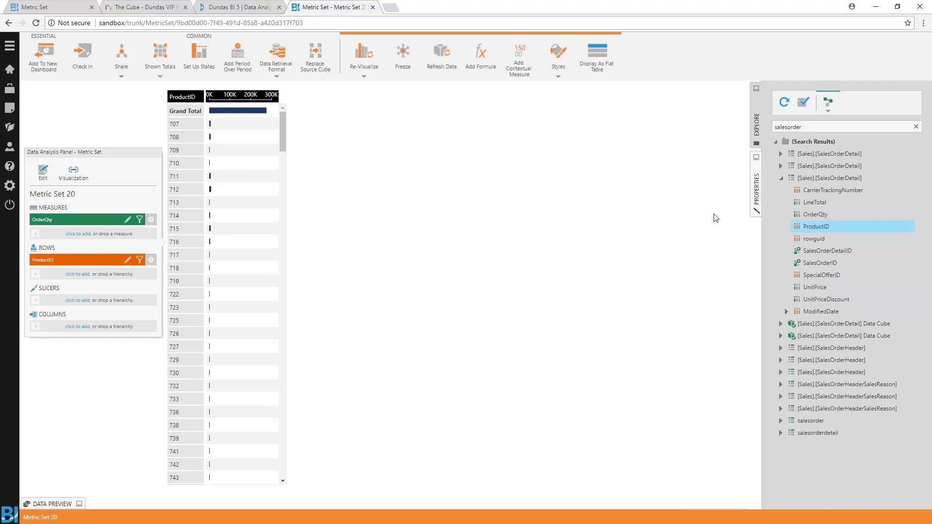
pyautogui.click(916, 127)
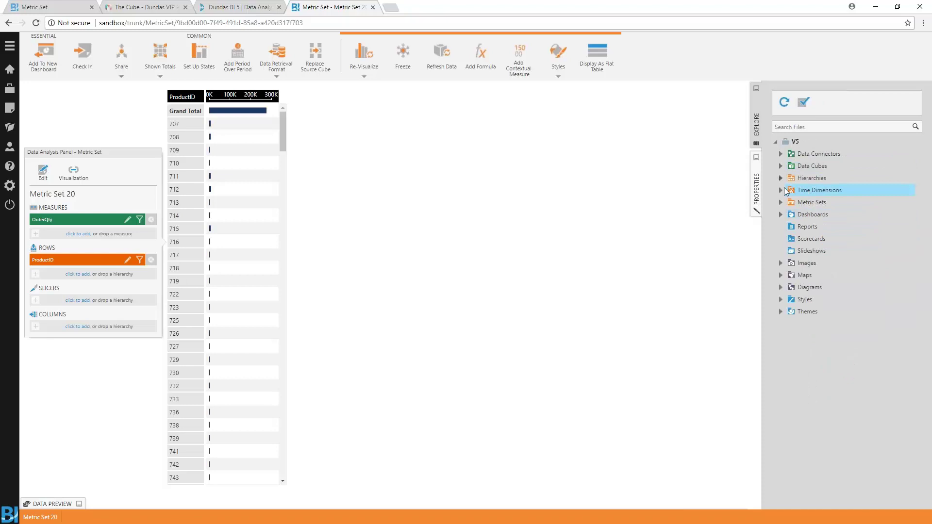
pyautogui.click(781, 179)
pyautogui.click(788, 190)
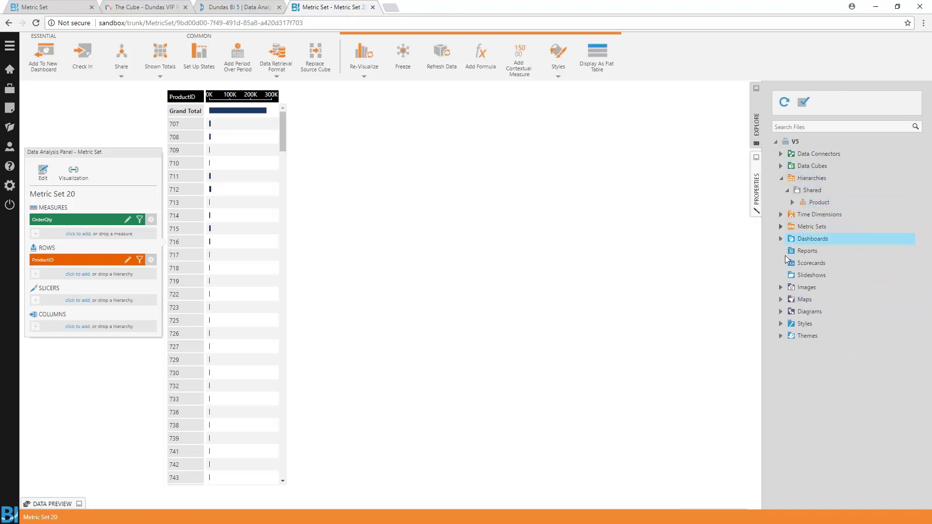
pyautogui.click(793, 202)
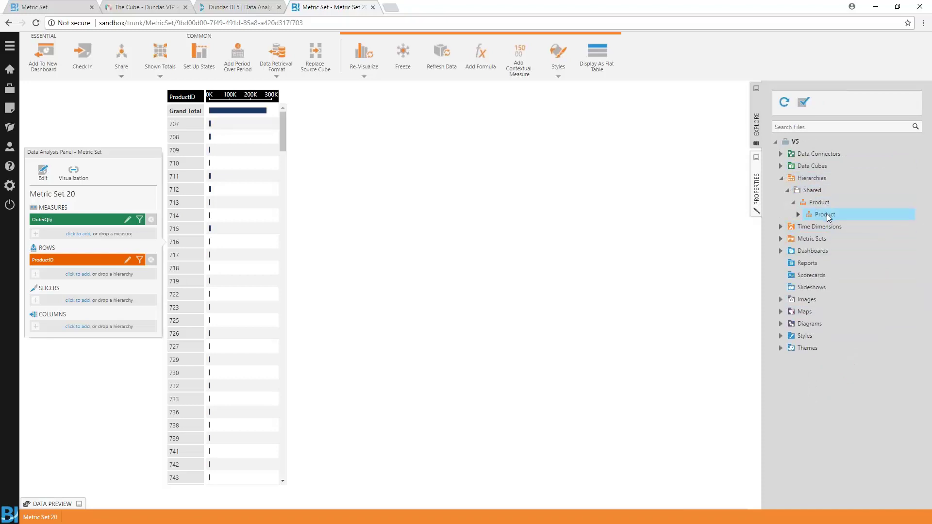
pyautogui.moveTo(826, 213); pyautogui.dragTo(63, 261)
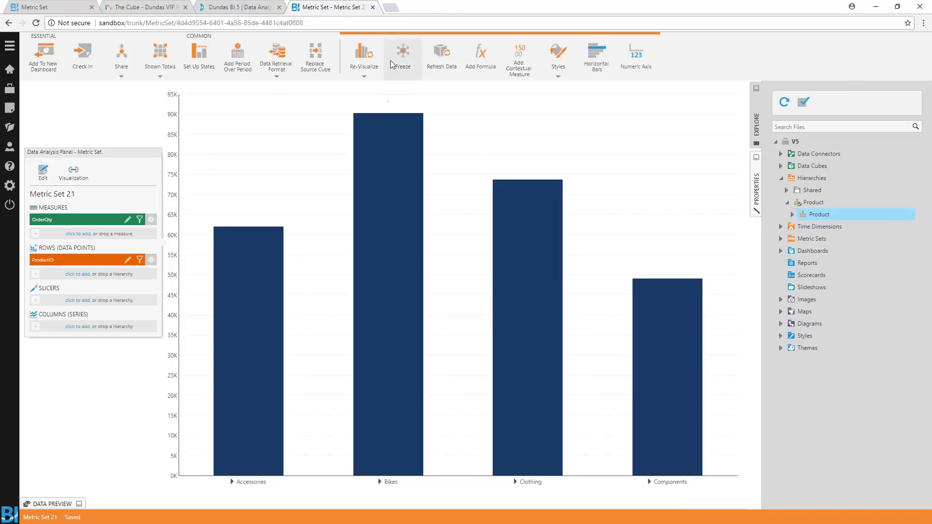
# - Re-visualize the OrderQty by product bar chart as a tree diagram
pyautogui.click(363, 56)
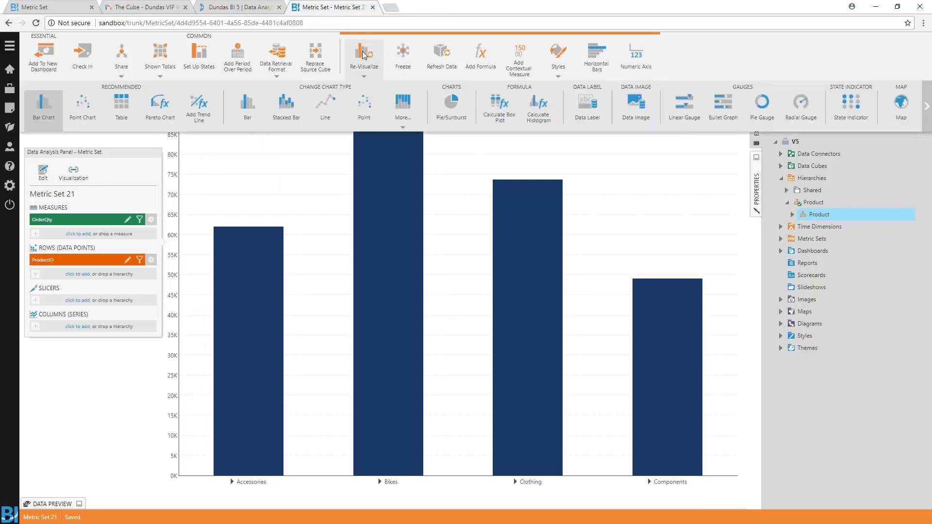
pyautogui.click(926, 106)
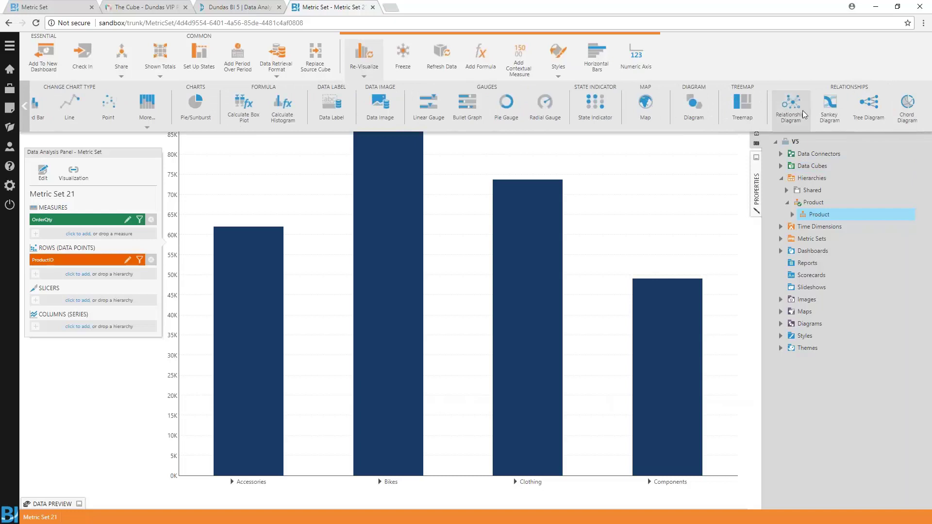
pyautogui.click(873, 108)
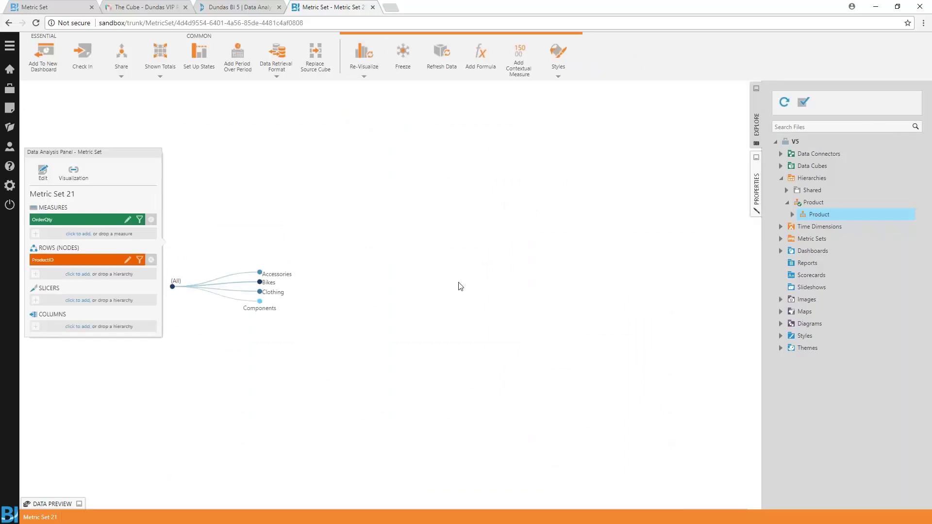
# - Expand the Accessories and Components nodes of the tree diagram
pyautogui.scroll(2, 225, 296)
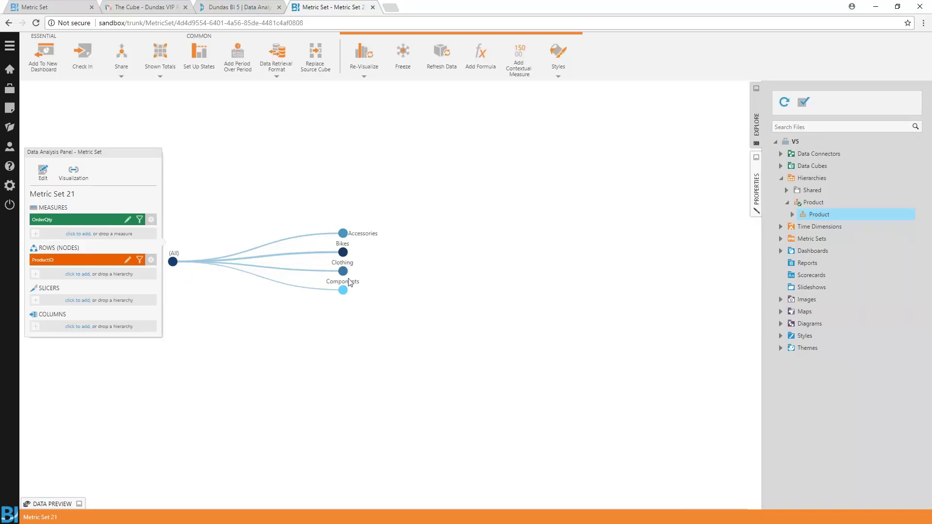
pyautogui.rightClick(345, 238)
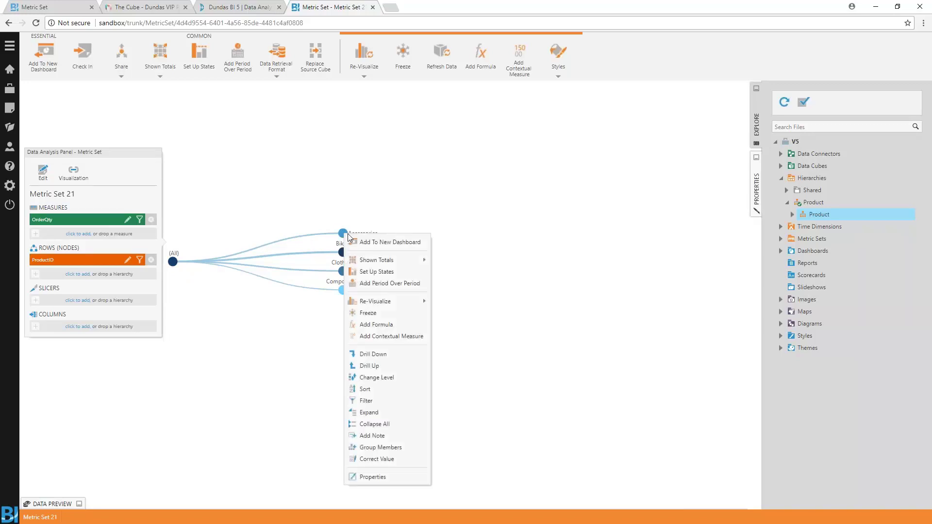
pyautogui.click(387, 415)
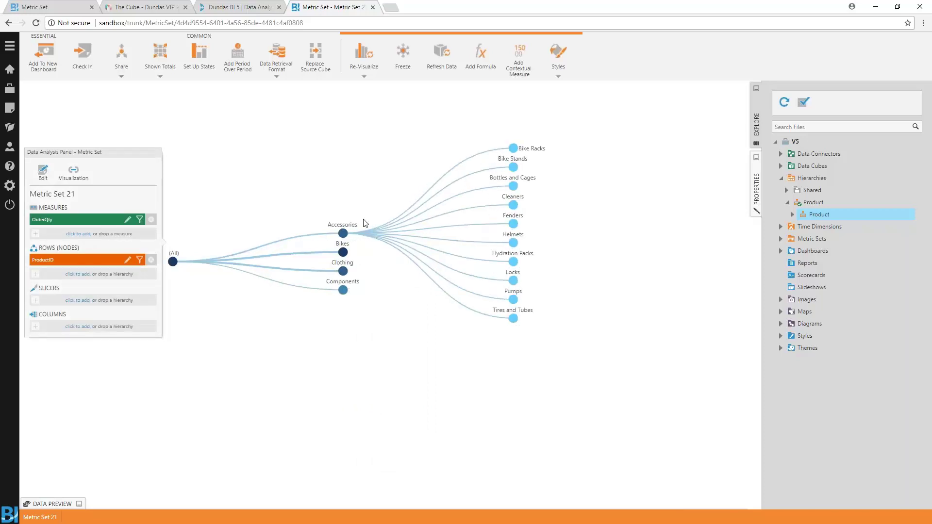
pyautogui.rightClick(343, 290)
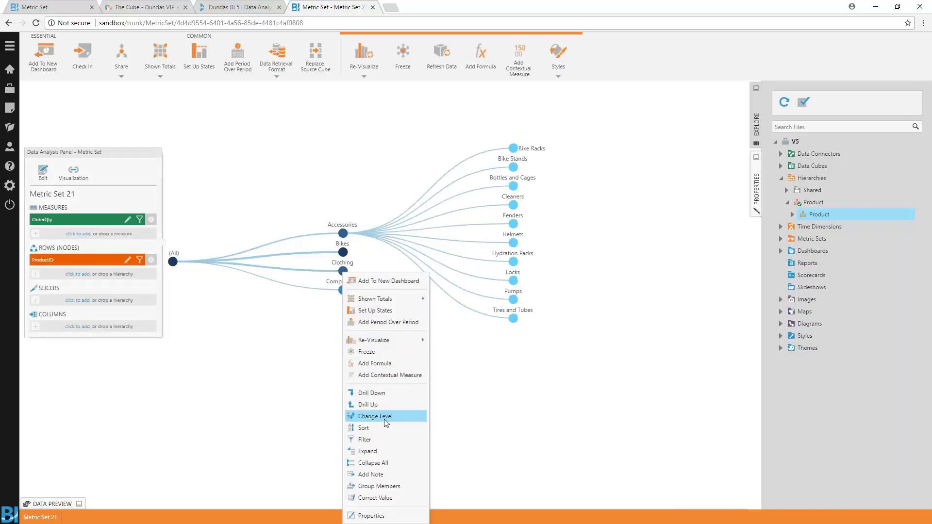
pyautogui.click(386, 452)
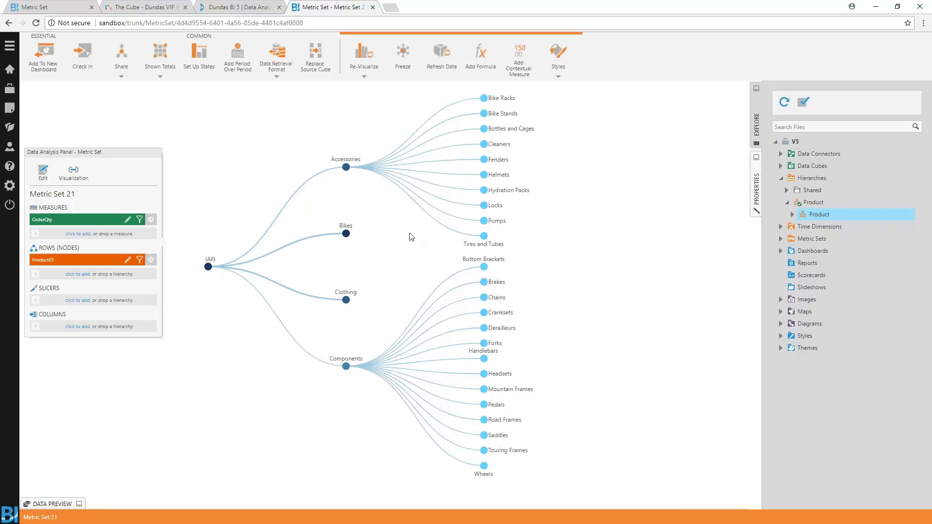
# - Enable Auto Zoom To Fit for the tree diagram and set its Tree Orientation to Vertical
pyautogui.click(756, 202)
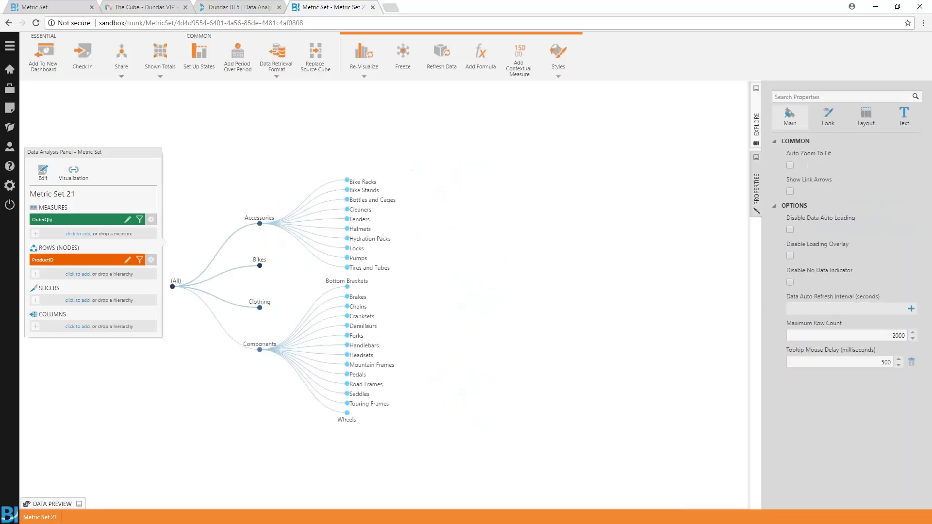
pyautogui.click(790, 166)
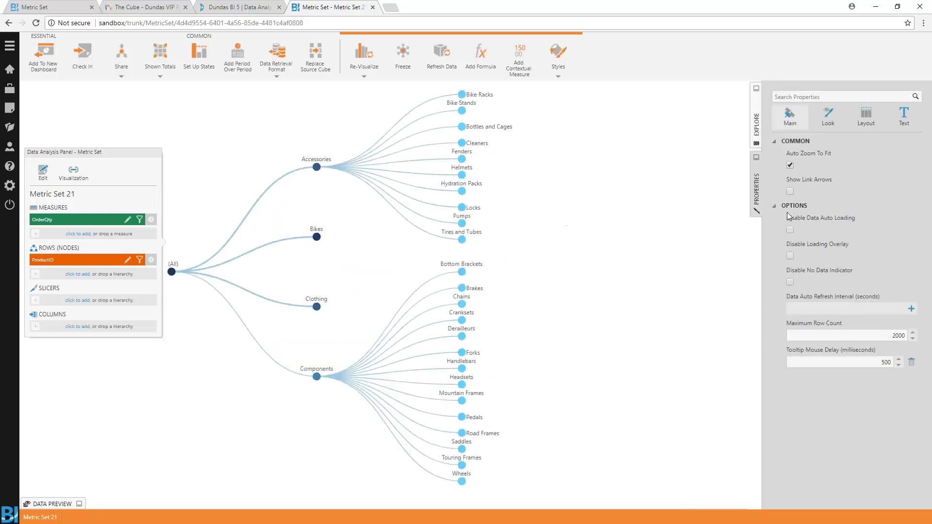
pyautogui.click(867, 121)
pyautogui.click(831, 168)
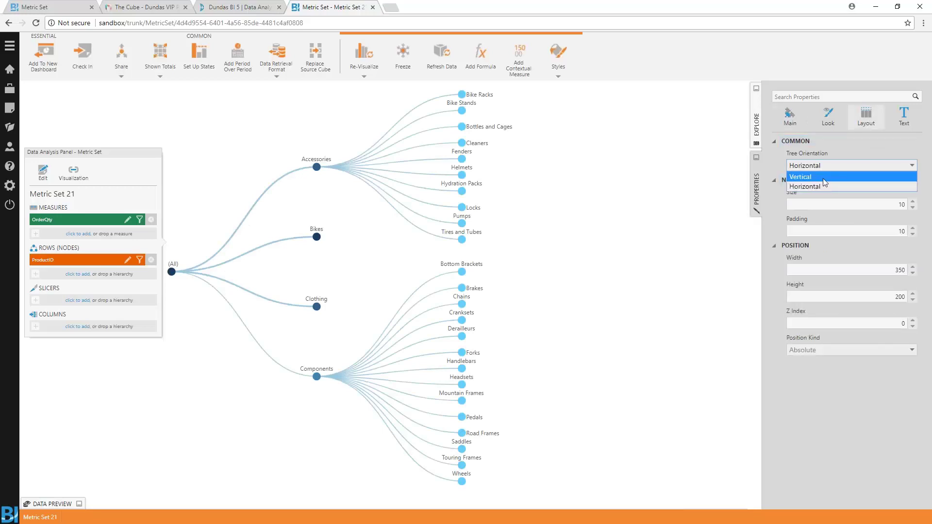
pyautogui.click(823, 182)
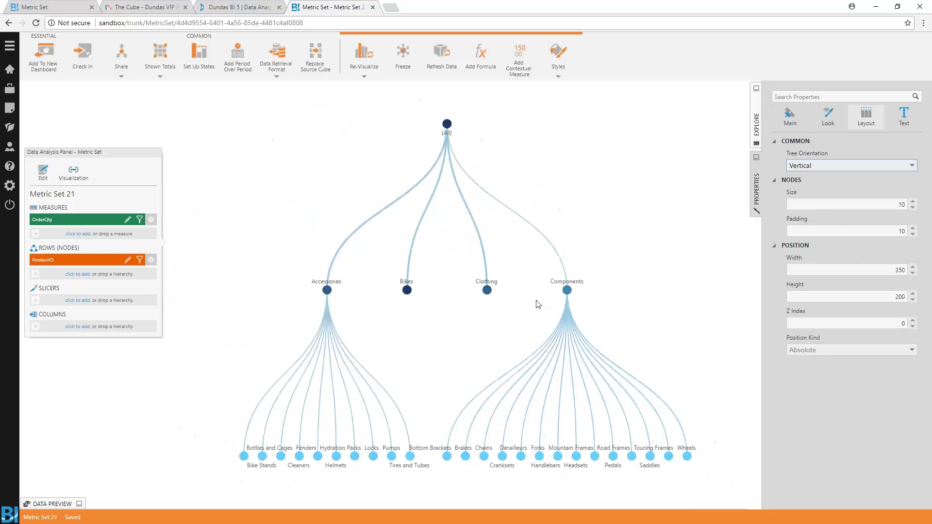
# - Examine all node visualization settings of the tree diagram, including color, image, size, label and tooltip
pyautogui.rightClick(487, 290)
pyautogui.click(466, 312)
pyautogui.click(75, 173)
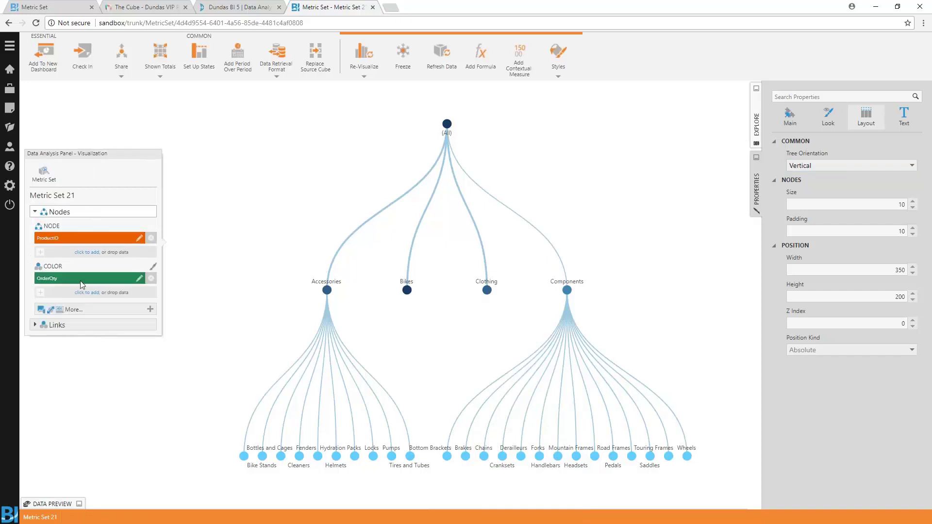
pyautogui.click(75, 310)
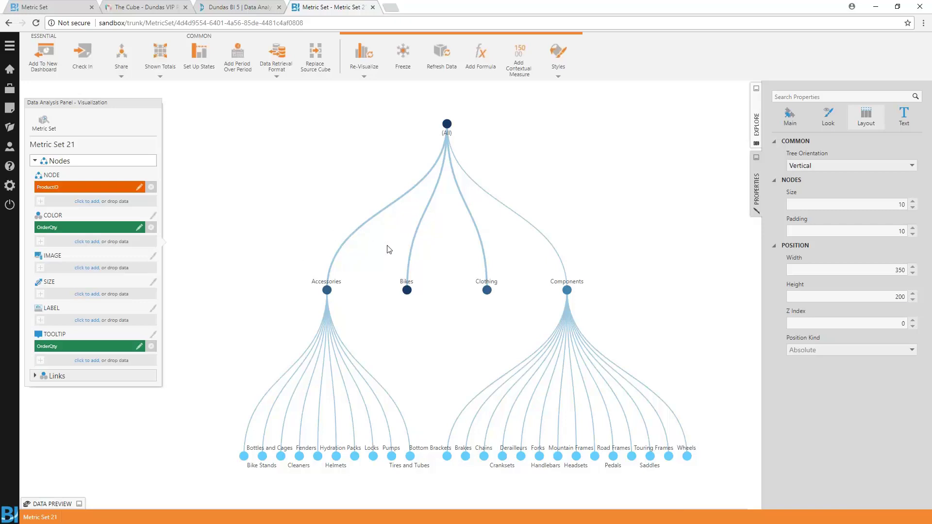
# - Create a new metric set from the local spreadsheet file holding Original Company, Destination Company and Value
pyautogui.click(756, 125)
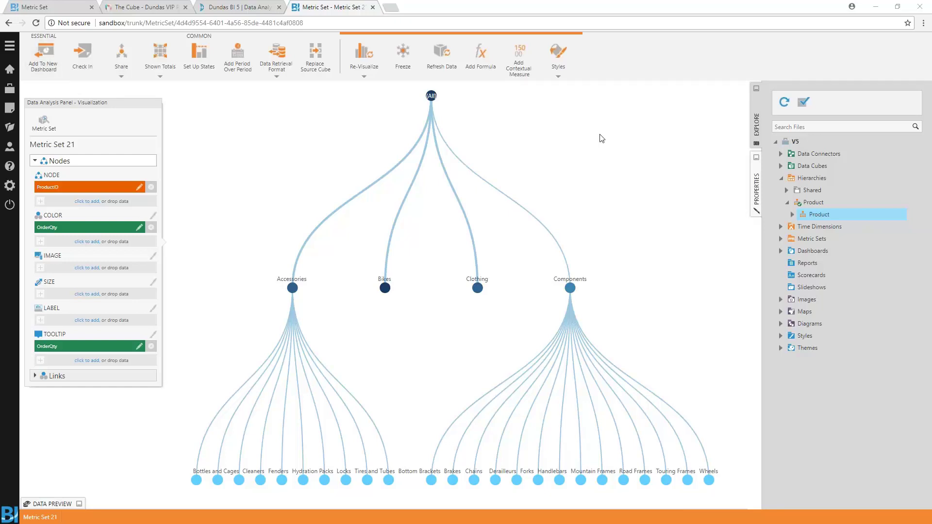
pyautogui.click(781, 165)
pyautogui.click(10, 107)
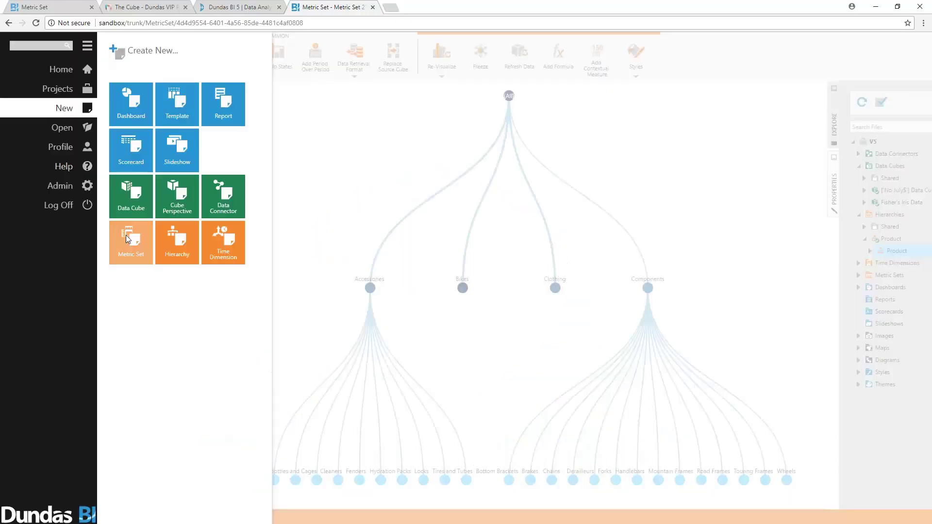
pyautogui.click(127, 237)
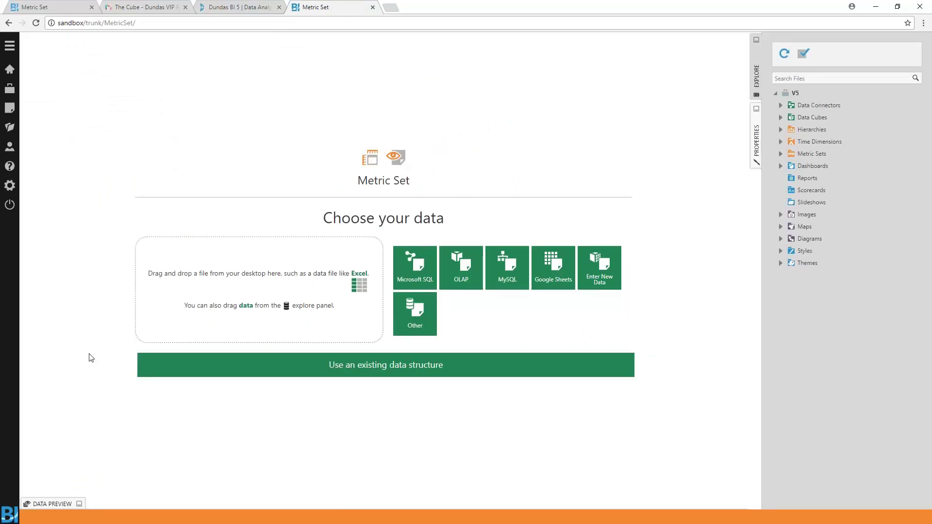
pyautogui.moveTo(128, 264); pyautogui.dragTo(232, 286)
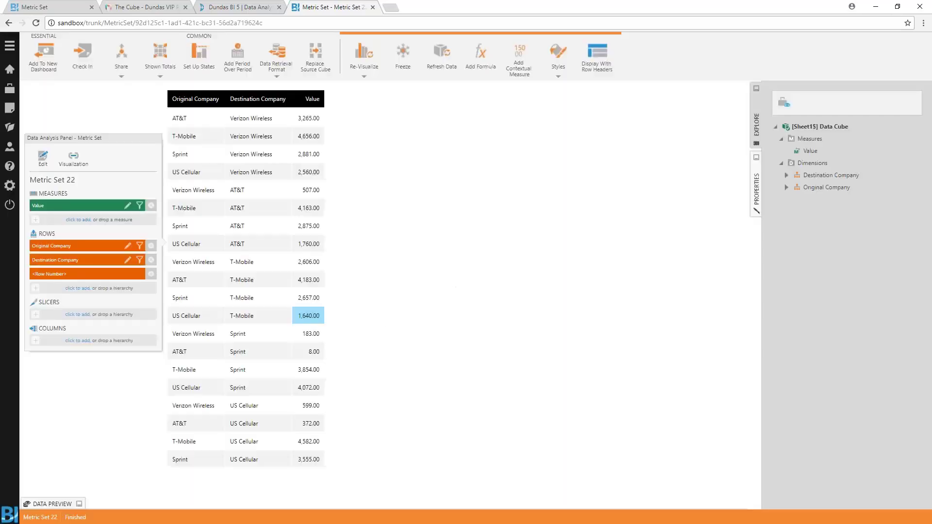
# - Remove the Row Number element from the rows and move Destination Company to the columns
pyautogui.click(151, 274)
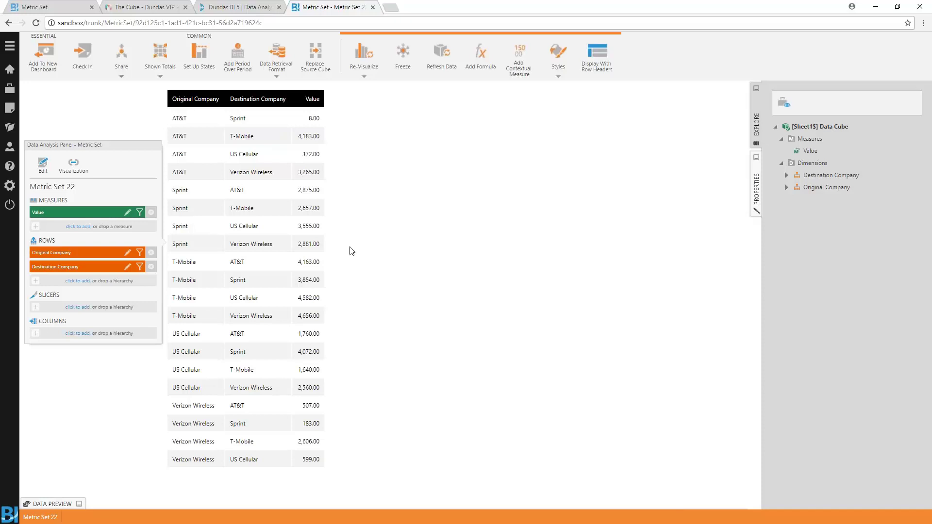
pyautogui.moveTo(81, 269); pyautogui.dragTo(84, 333)
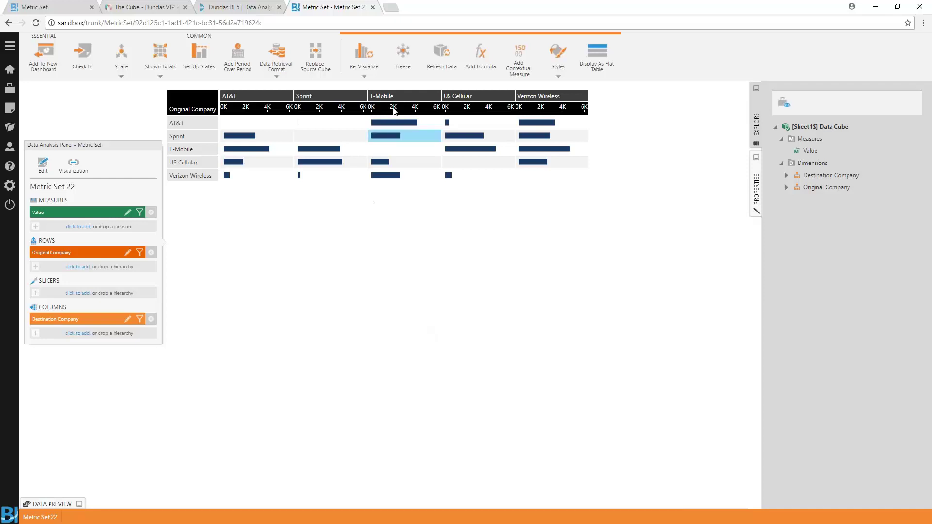
# - Re-visualize the Original Company by Destination Company table as a chord diagram
pyautogui.click(375, 56)
pyautogui.click(928, 107)
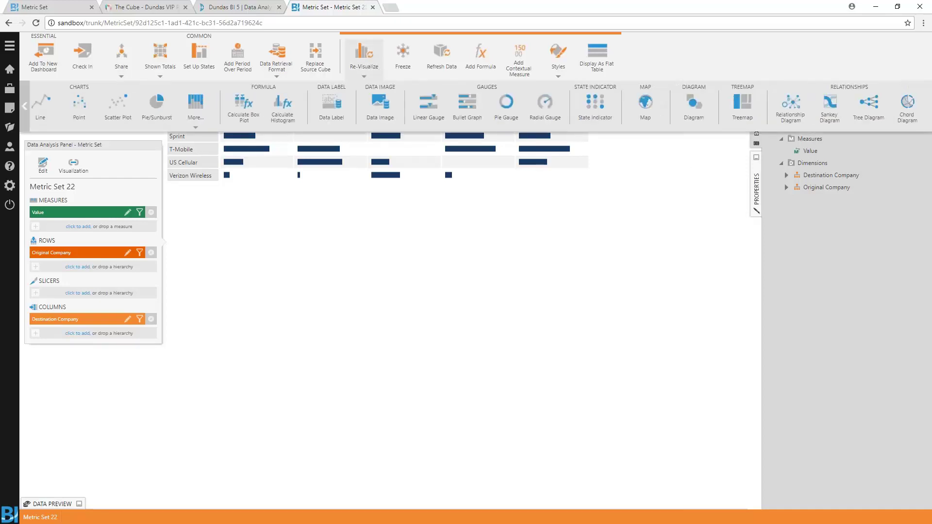
pyautogui.click(910, 110)
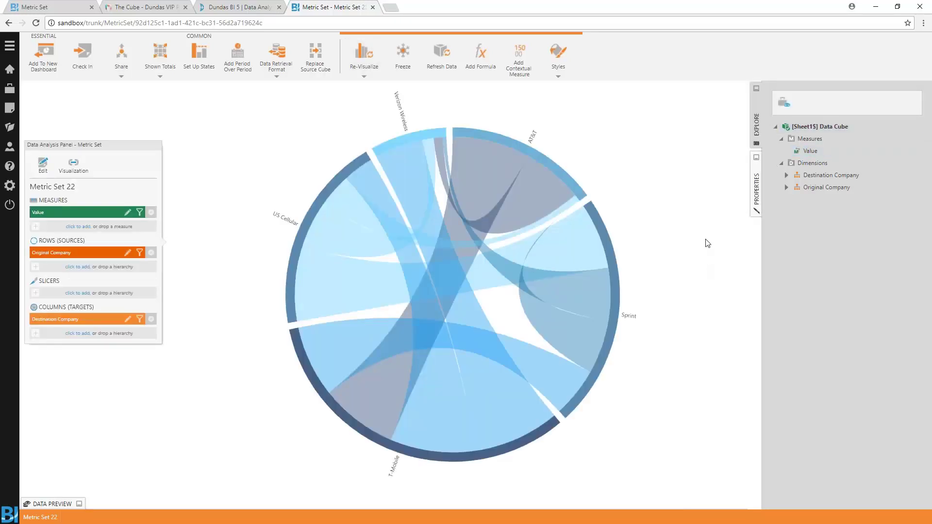
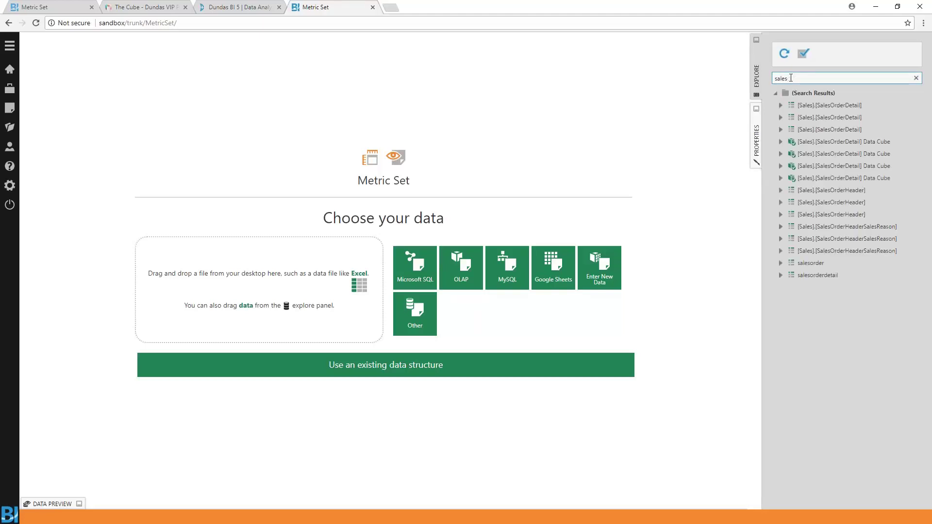
# - Create a new metric set from [Sales].[SalesTerritory], found by searching for "salester", with Name in the rows and SalesYTD as the measure
pyautogui.press('BackSpace')
pyautogui.write('ter')
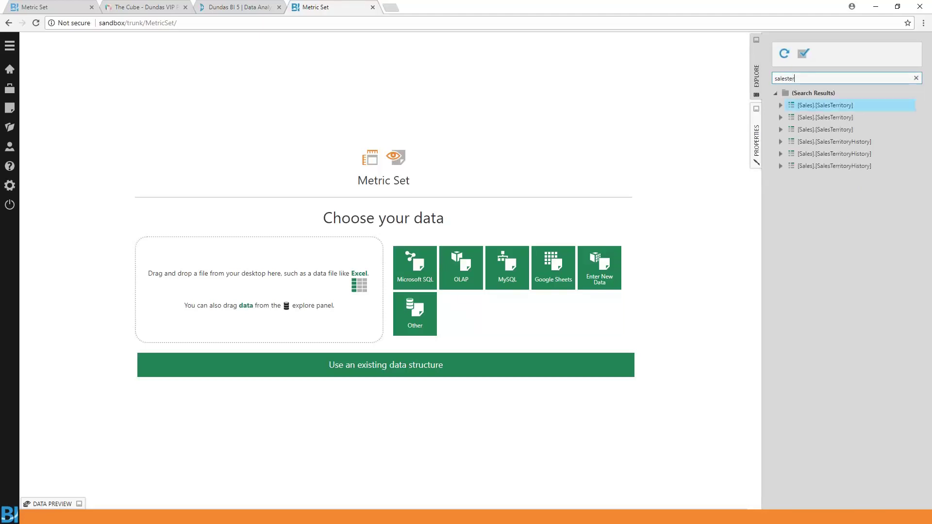
pyautogui.click(780, 130)
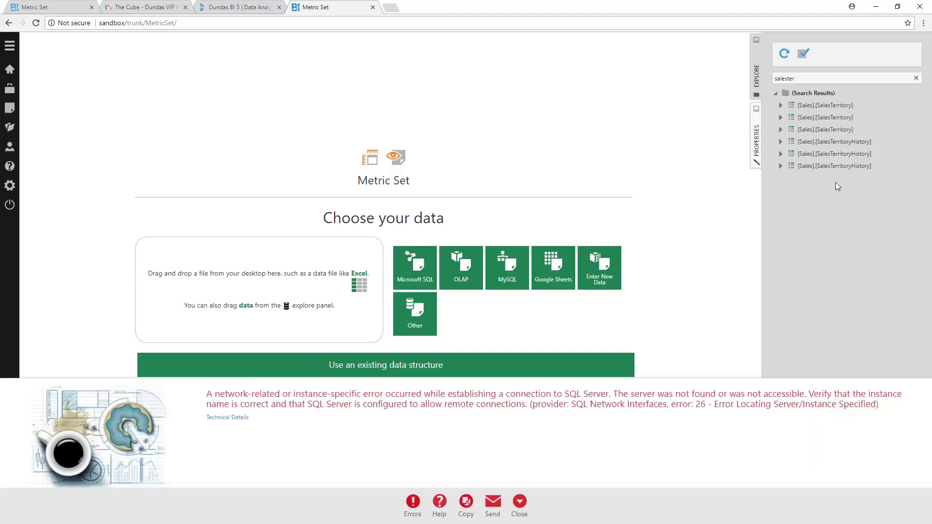
pyautogui.click(520, 503)
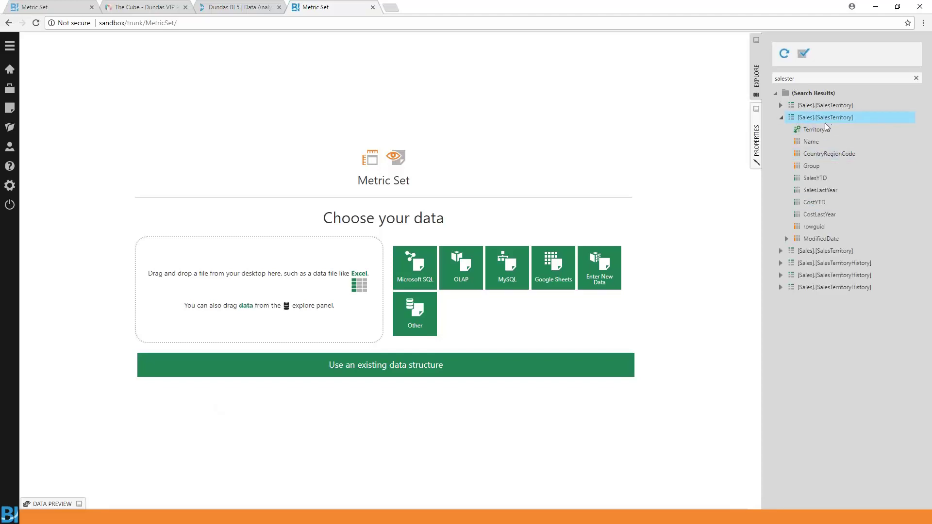
pyautogui.moveTo(811, 141); pyautogui.dragTo(641, 198)
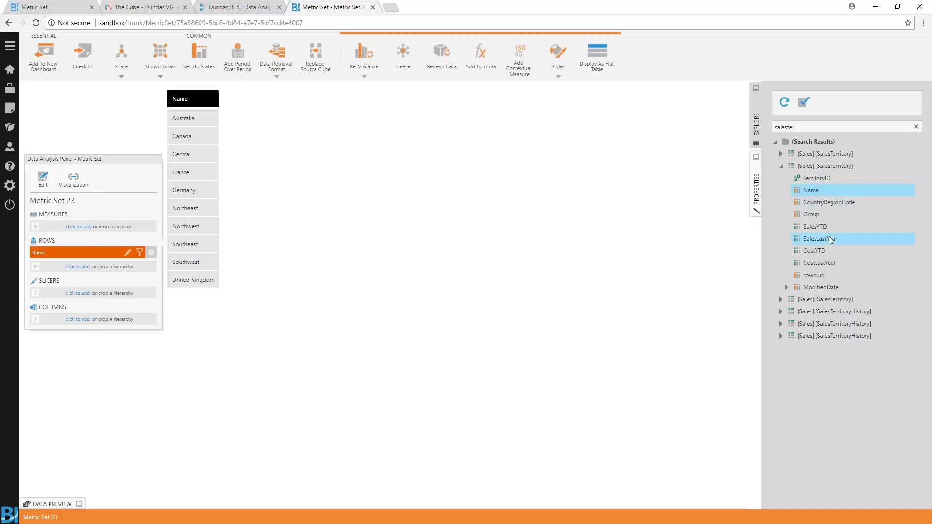
pyautogui.moveTo(816, 226); pyautogui.dragTo(597, 273)
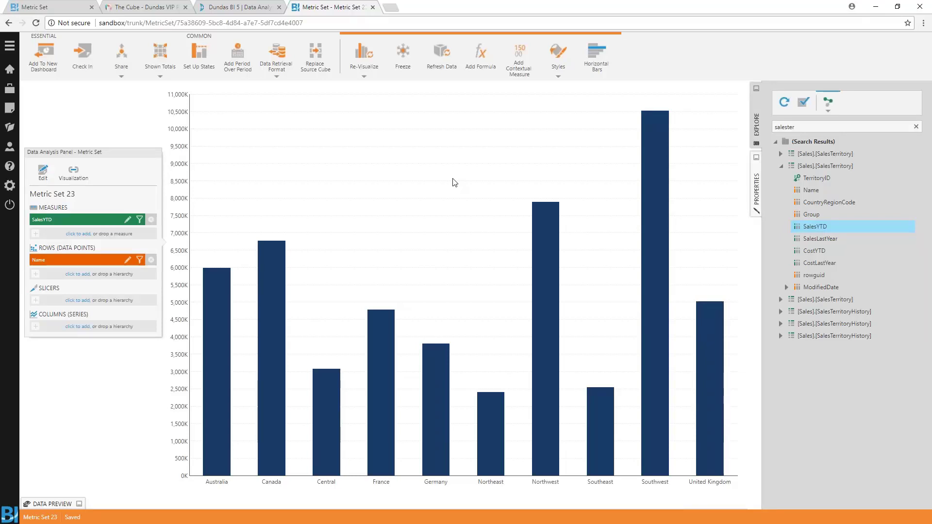
# - Group the France and Germany bars into one member captioned "EU"
pyautogui.moveTo(345, 281); pyautogui.dragTo(459, 387)
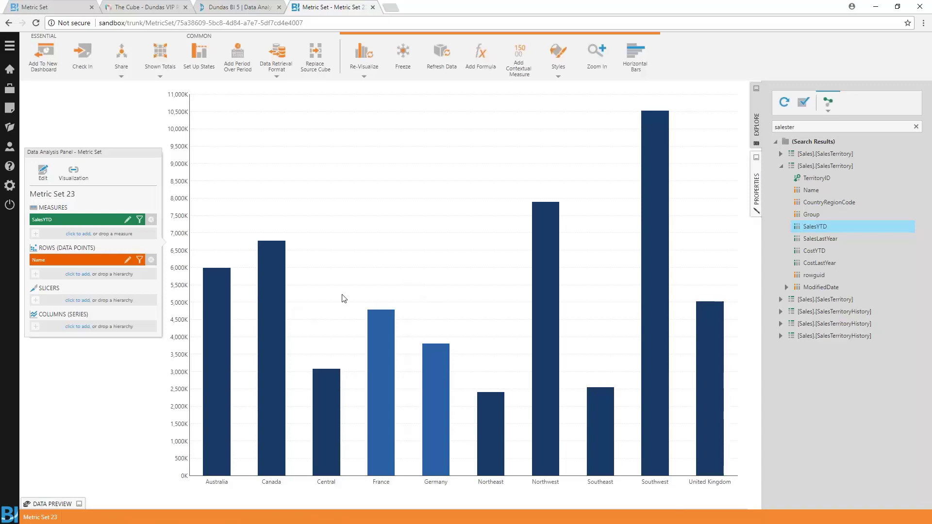
pyautogui.rightClick(386, 320)
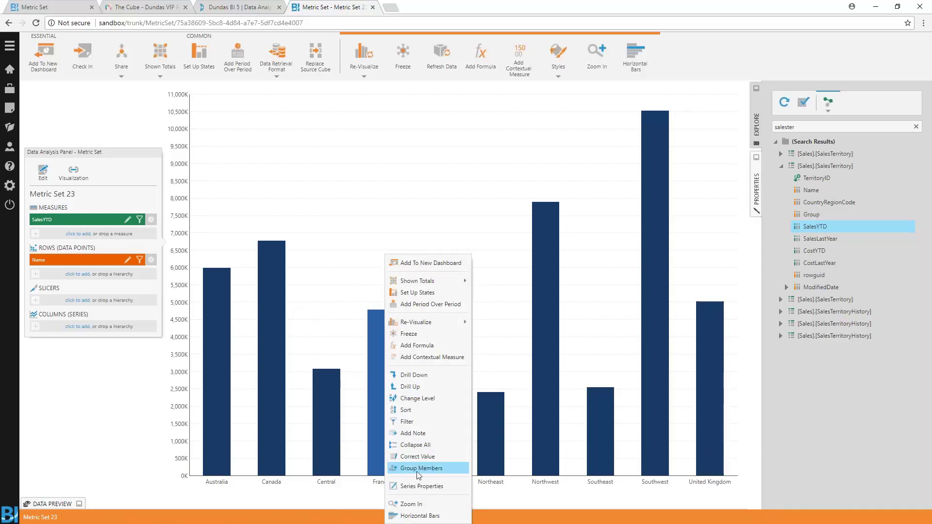
pyautogui.click(419, 469)
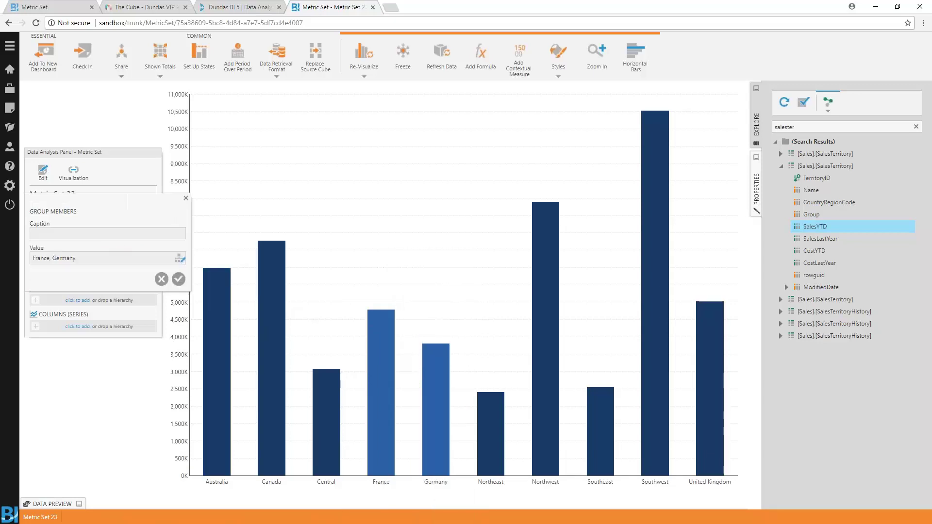
pyautogui.click(111, 234)
pyautogui.write('EU')
pyautogui.click(180, 280)
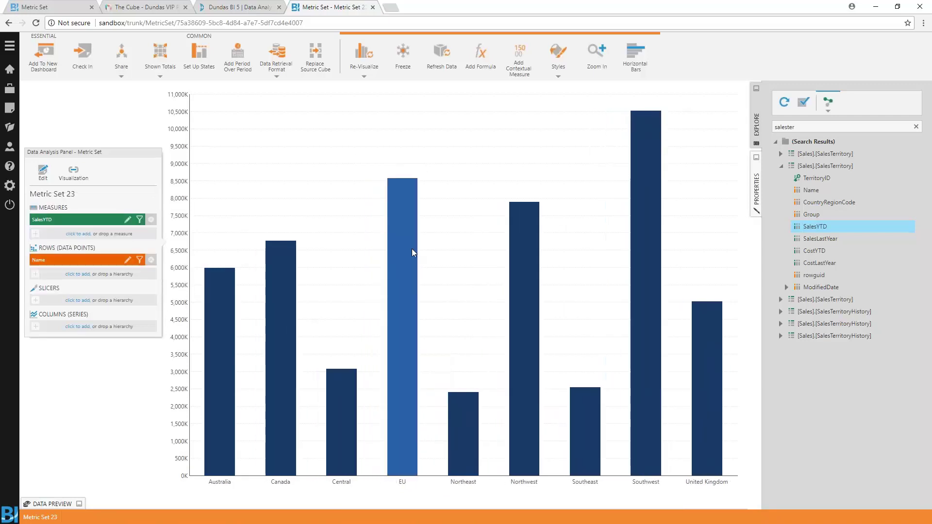
# - Ungroup the EU member in the sales territory bar chart
pyautogui.moveTo(411, 249)
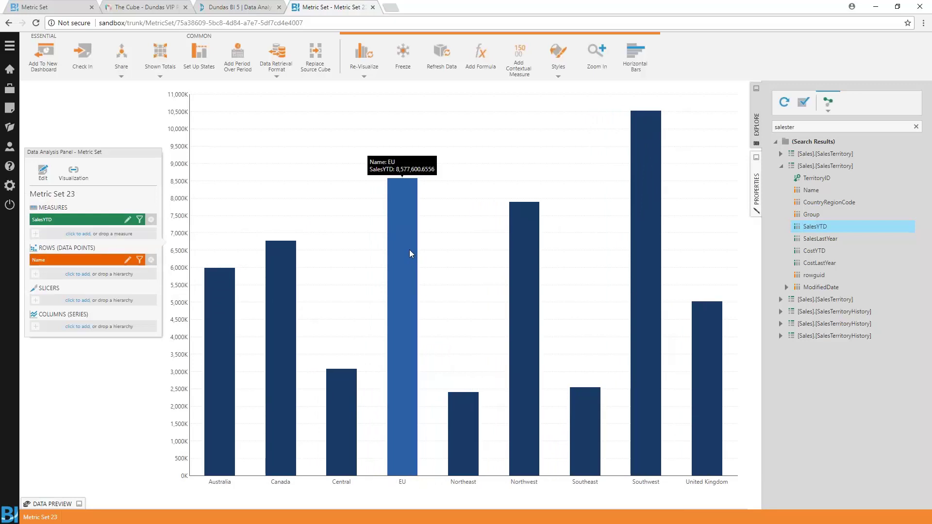
pyautogui.rightClick(406, 212)
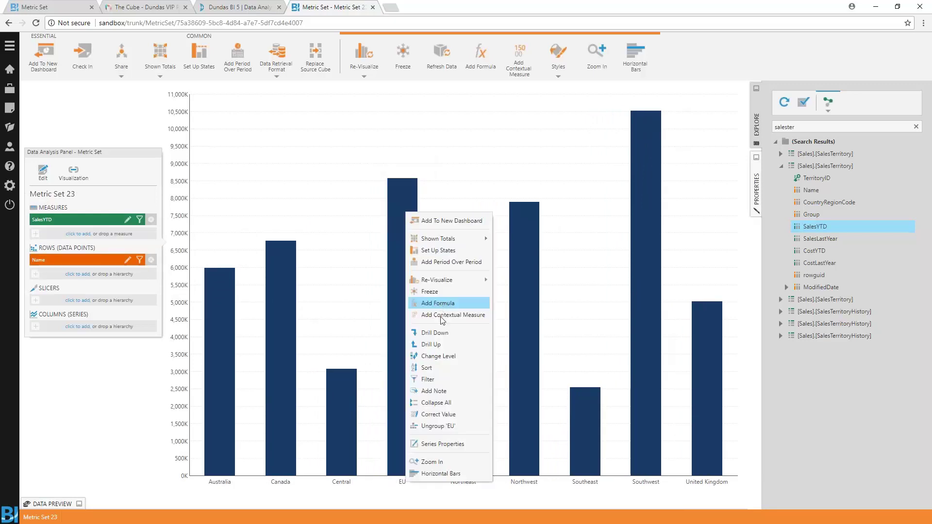
pyautogui.click(437, 426)
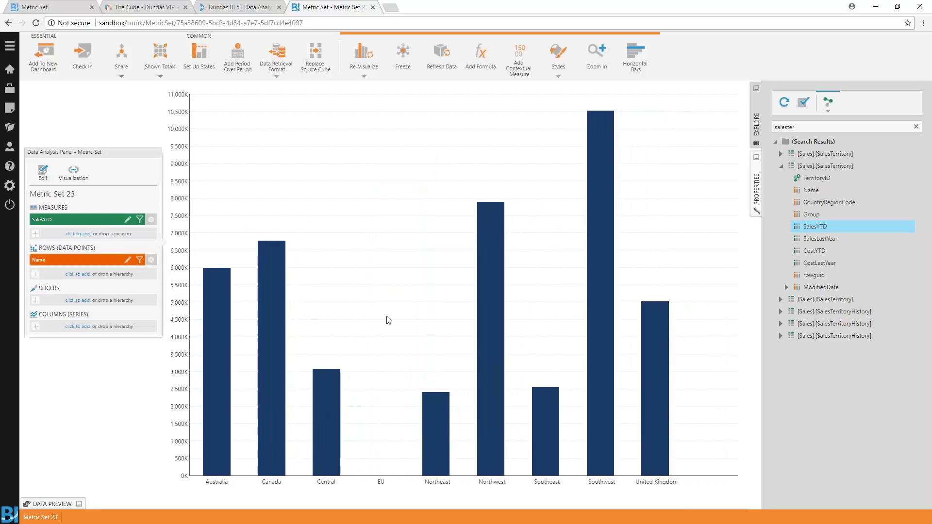
# - Sort the territory bars by SalesYTD in descending order
pyautogui.rightClick(537, 264)
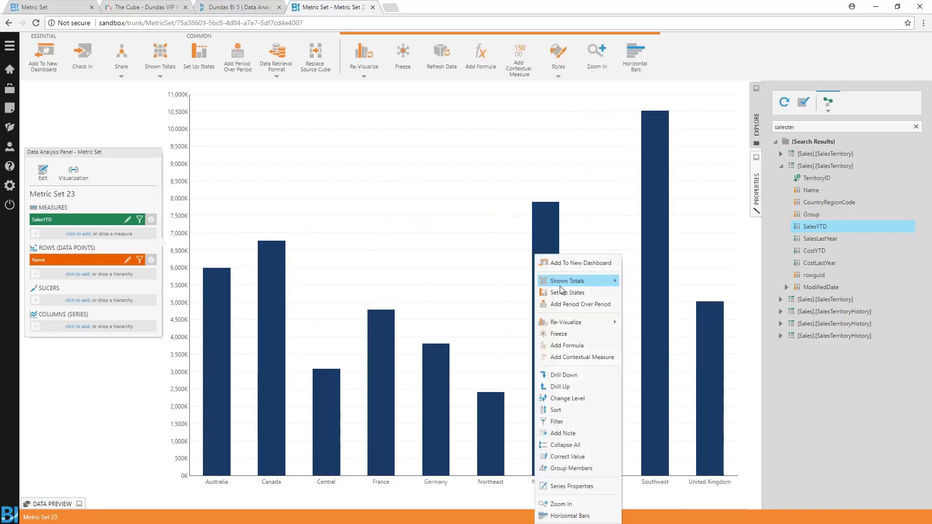
pyautogui.click(585, 411)
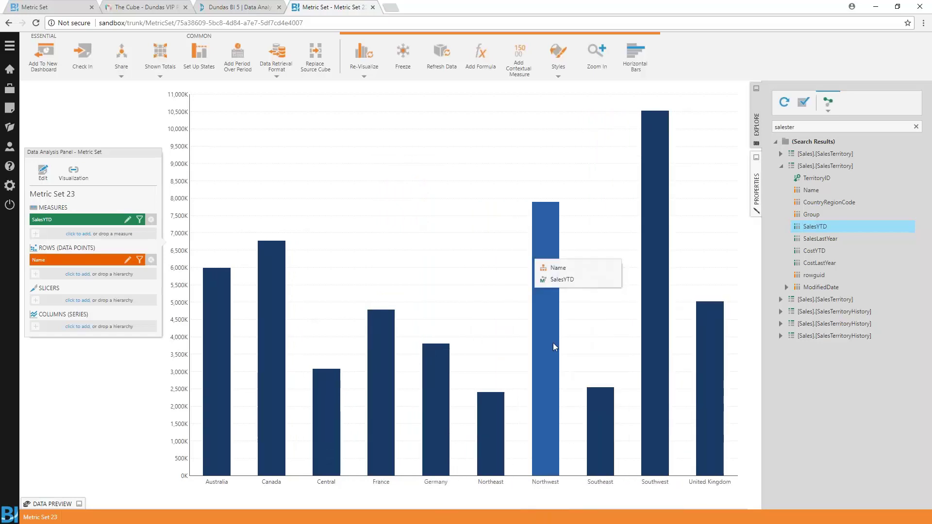
pyautogui.click(568, 280)
pyautogui.click(567, 280)
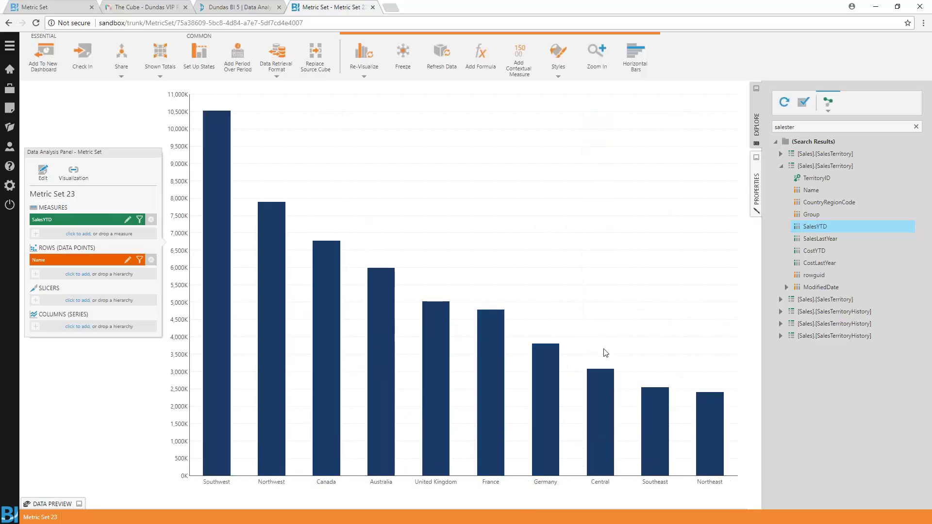
# - Group the United Kingdom, France and Germany bars into one member captioned "Europe"
pyautogui.moveTo(408, 275); pyautogui.dragTo(574, 397)
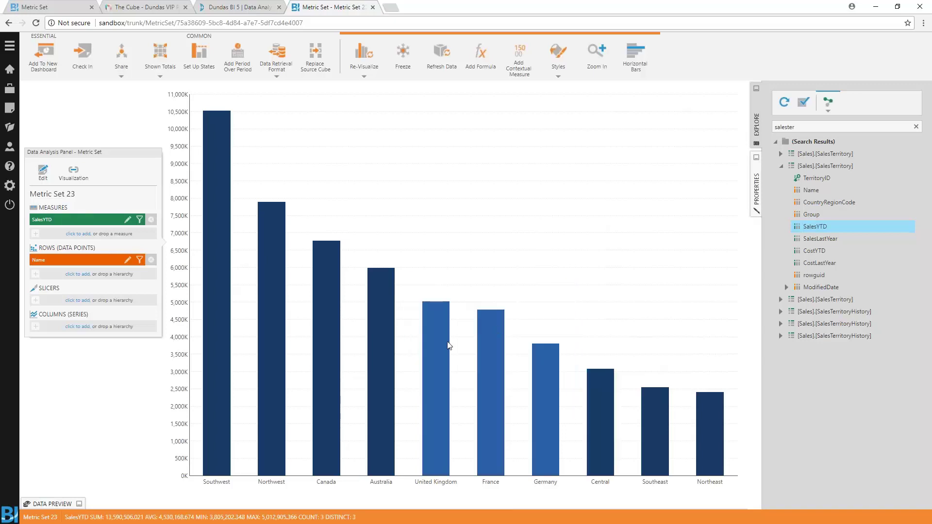
pyautogui.rightClick(424, 316)
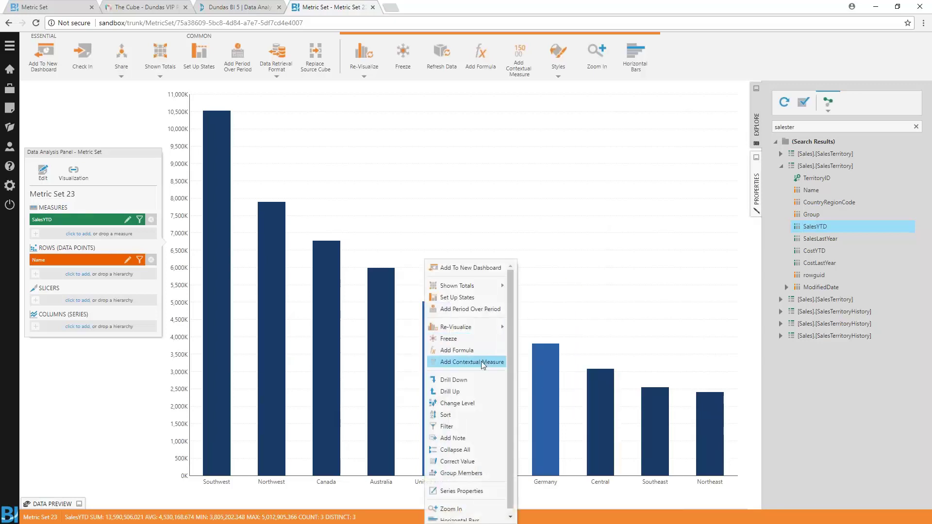
pyautogui.click(461, 473)
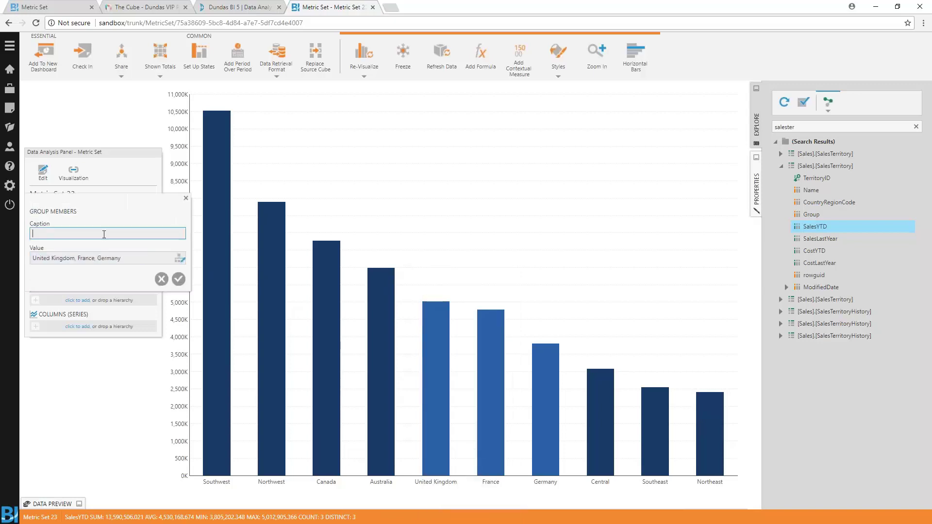
pyautogui.write('Europe')
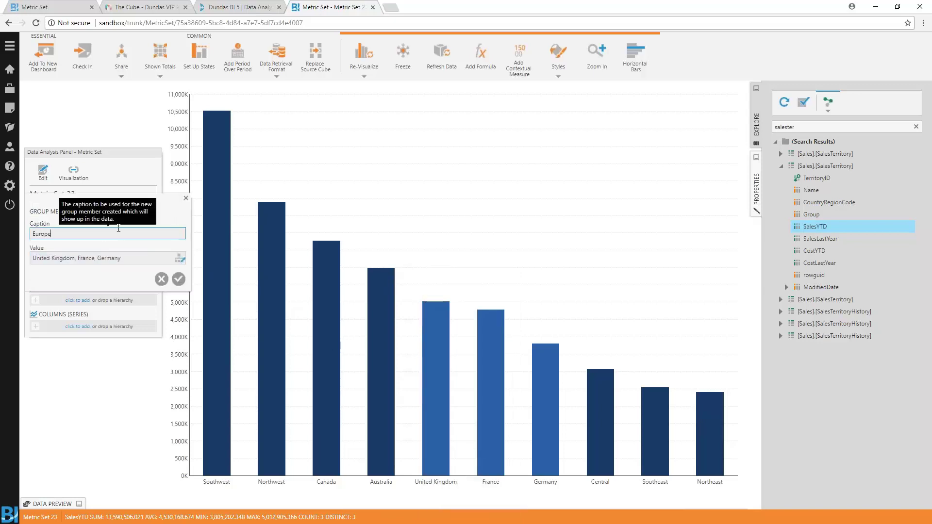
pyautogui.click(180, 258)
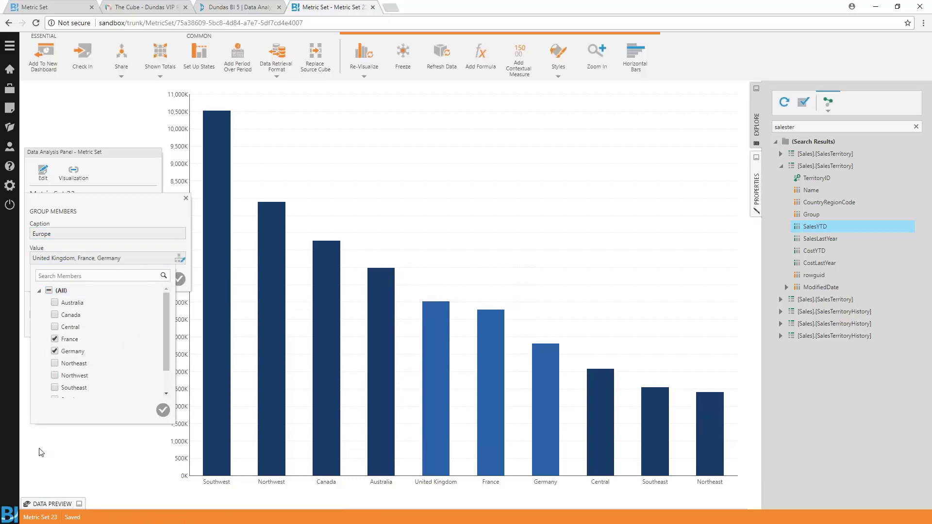
pyautogui.click(110, 247)
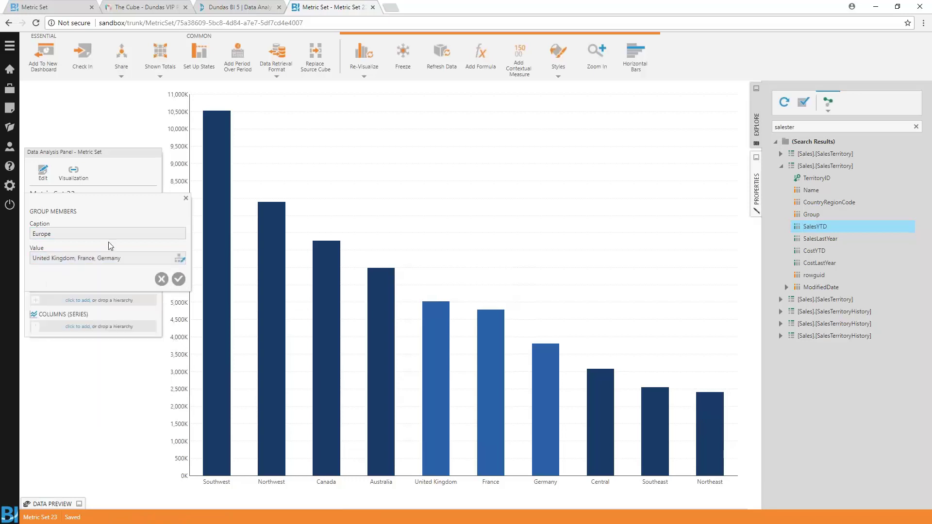
pyautogui.click(178, 279)
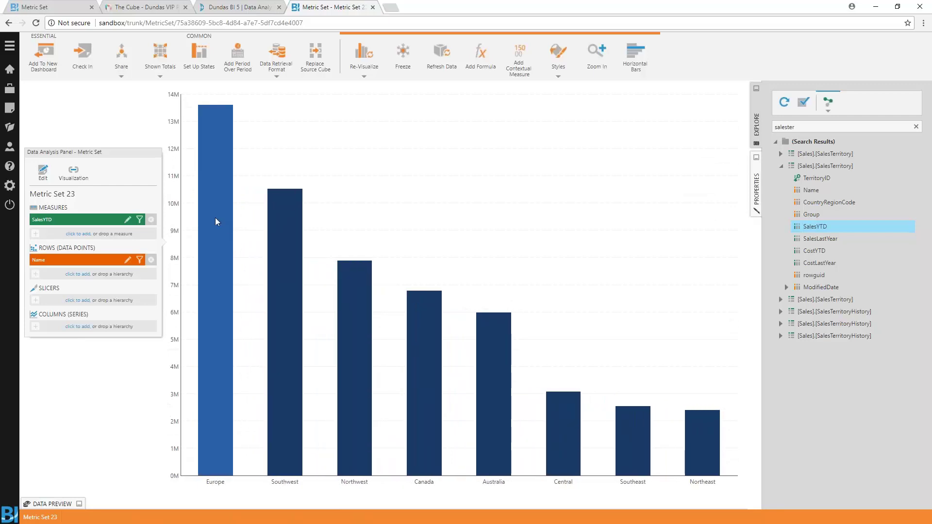
# - Ungroup the Europe member in the sorted bar chart
pyautogui.moveTo(216, 228)
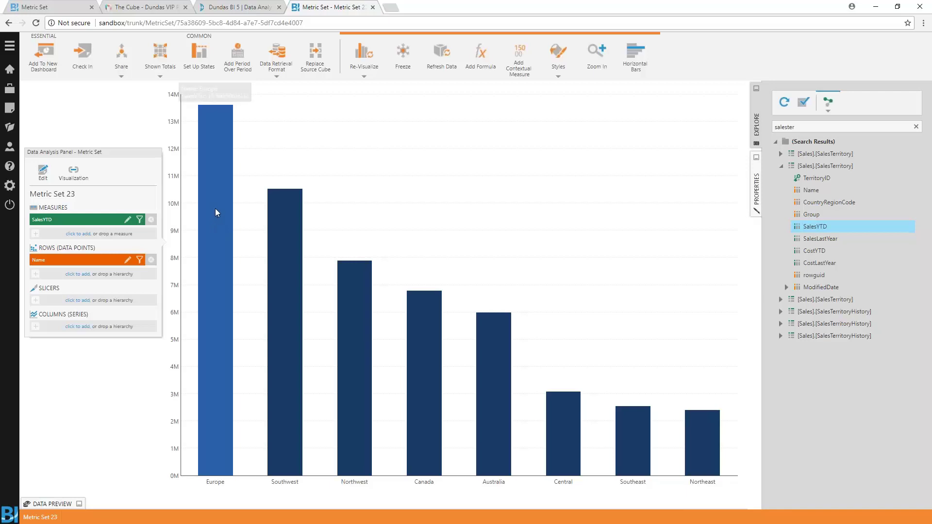
pyautogui.rightClick(215, 209)
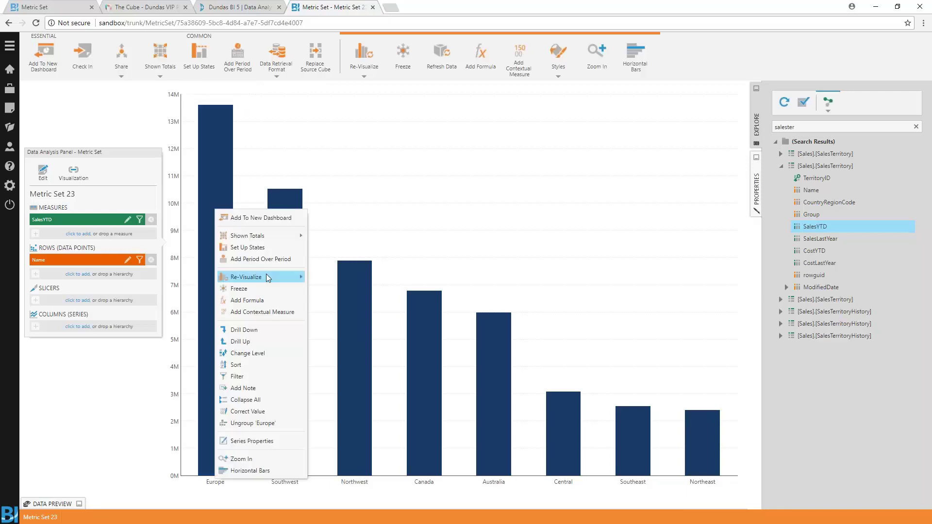
pyautogui.click(253, 423)
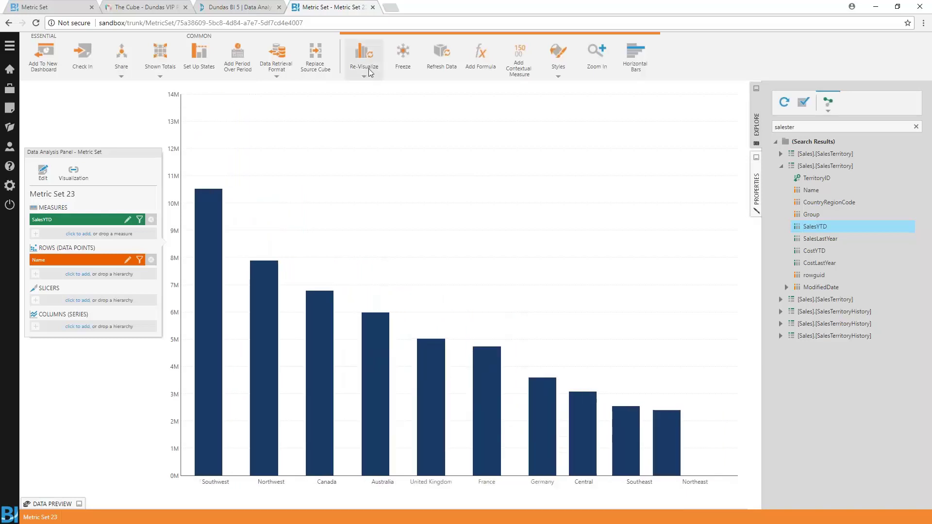
# - Re-visualize the SalesYTD by territory bar chart as a pie chart
pyautogui.click(367, 68)
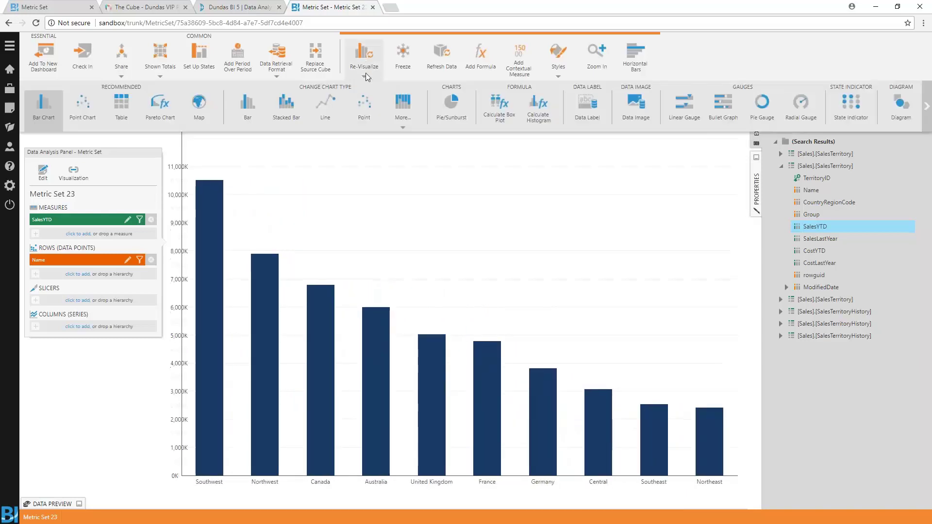
pyautogui.click(454, 102)
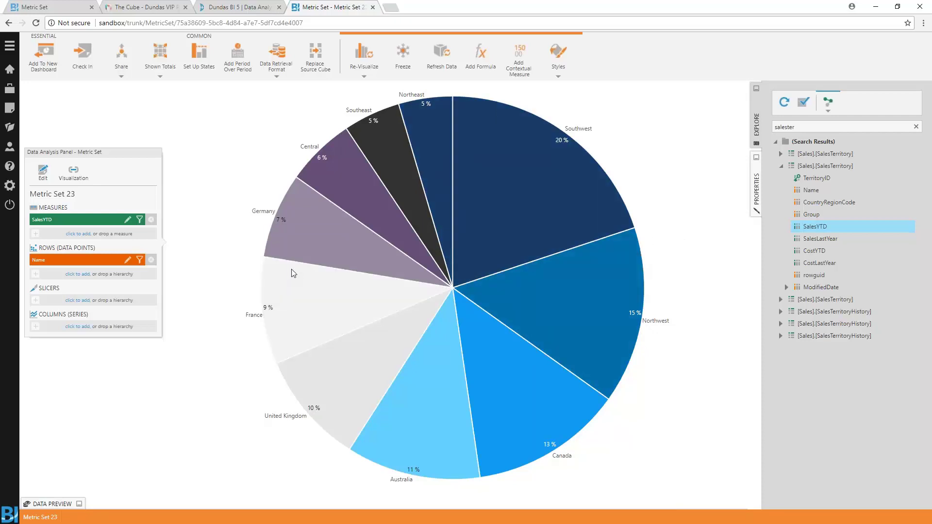
# - Configure the metric set's Other group on the SalesYTD measure, with a Fixed Value upper boundary of 6000000
pyautogui.click(45, 178)
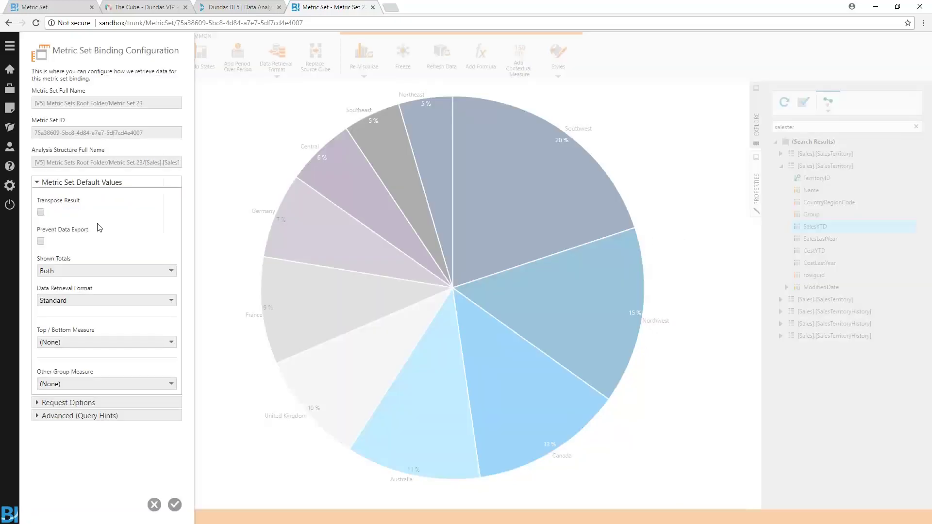
pyautogui.click(75, 385)
pyautogui.click(67, 404)
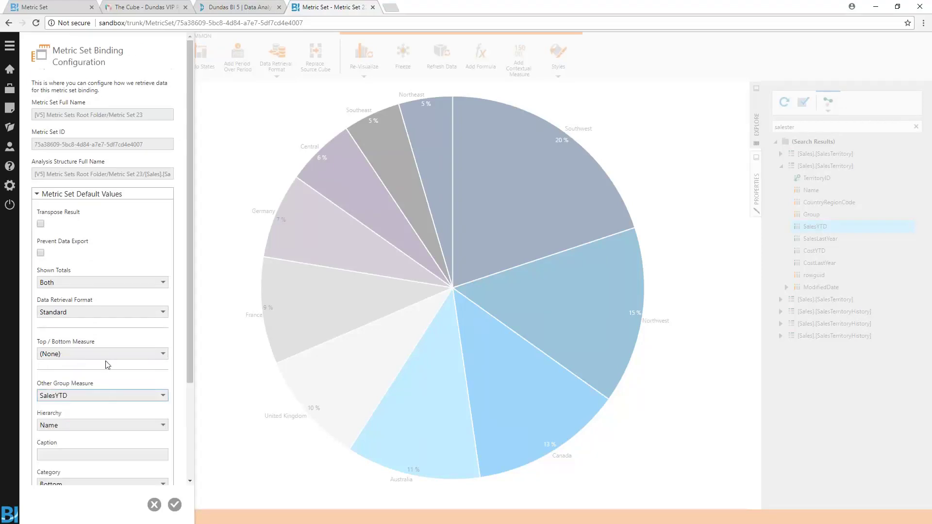
pyautogui.scroll(-3, 96, 386)
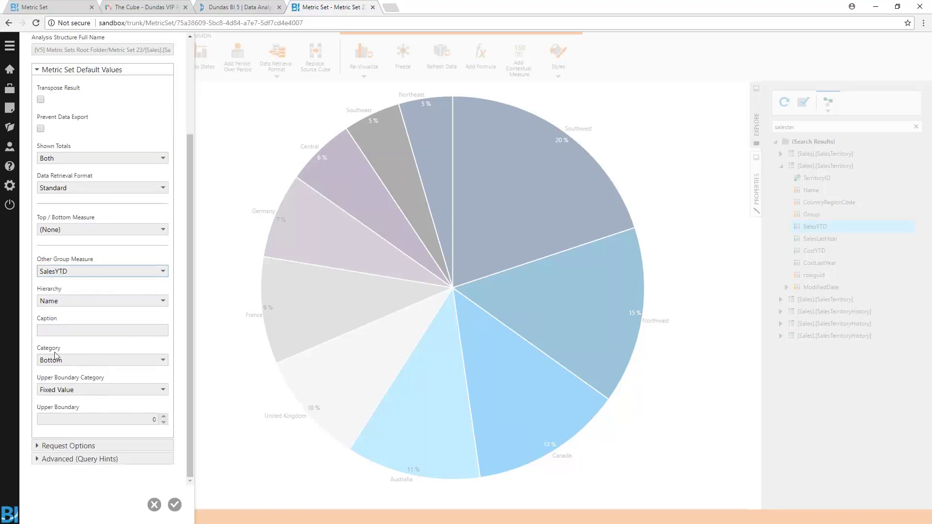
pyautogui.click(88, 393)
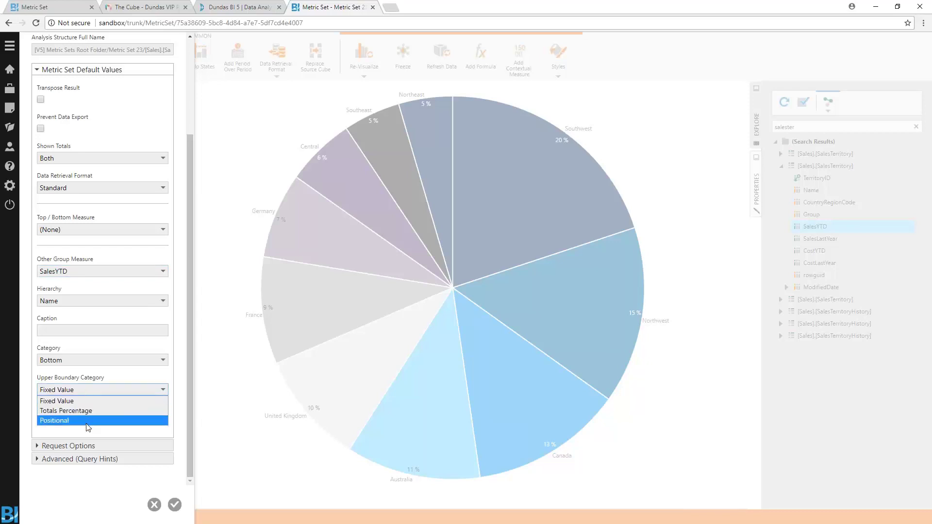
pyautogui.click(78, 400)
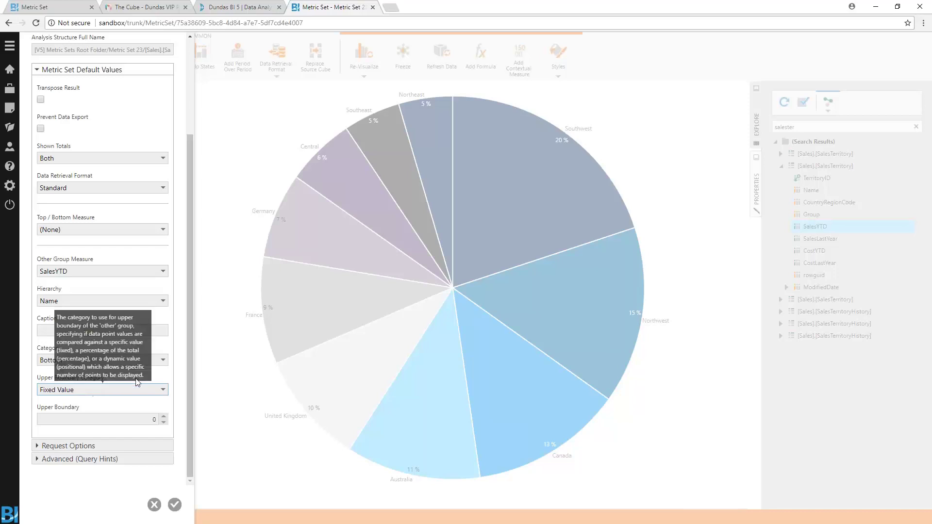
pyautogui.press('Tab')
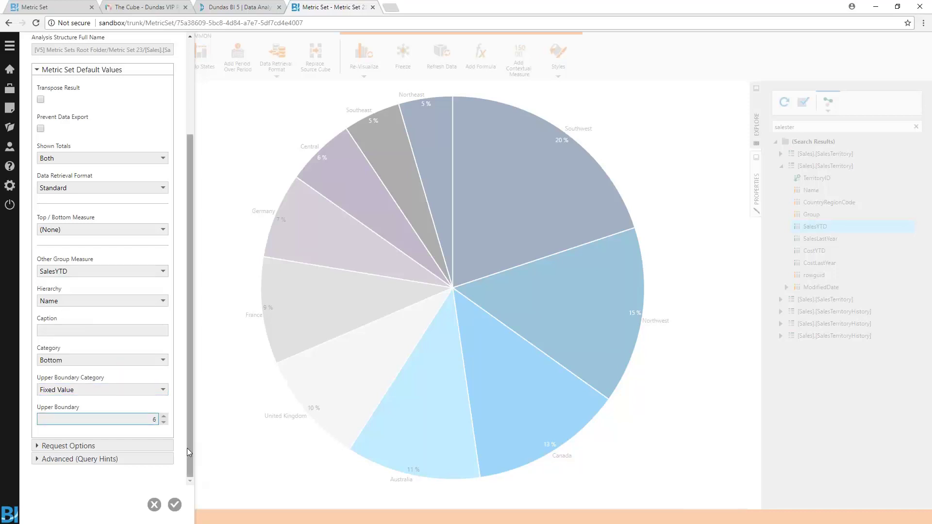
pyautogui.write('6000000')
pyautogui.click(175, 506)
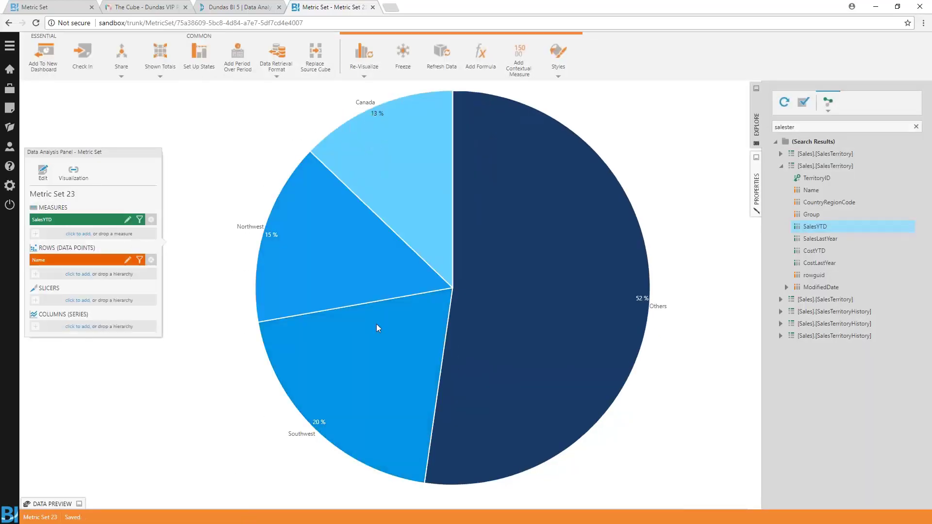
# - Change the Other group's upper boundary category to Totals Percentage and set its upper boundary to 50%
pyautogui.moveTo(644, 284)
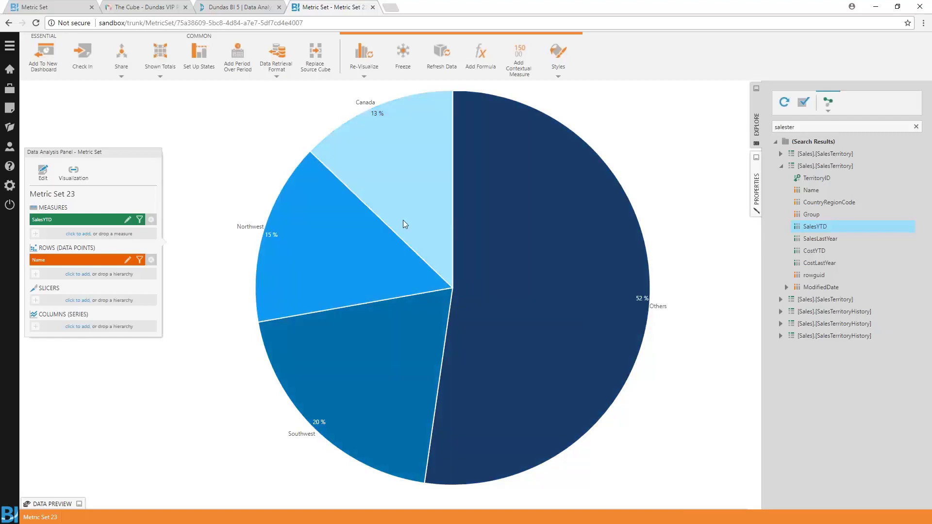
pyautogui.moveTo(429, 223)
pyautogui.moveTo(345, 320)
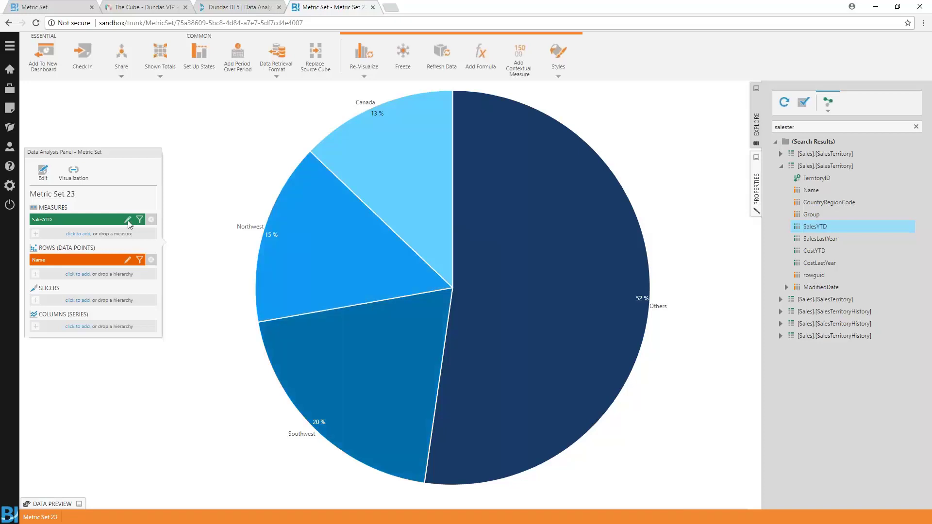
pyautogui.click(43, 171)
pyautogui.scroll(-3, 85, 342)
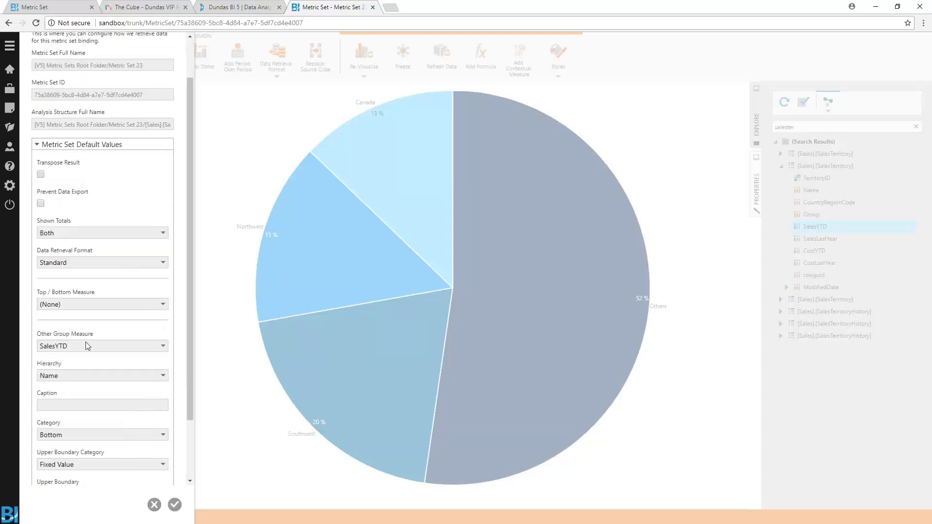
pyautogui.click(88, 390)
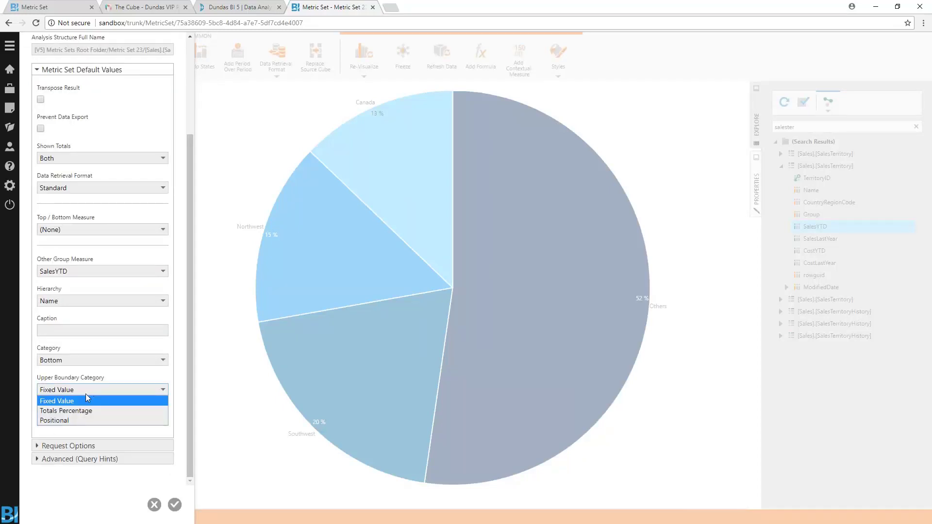
pyautogui.click(73, 411)
pyautogui.click(131, 421)
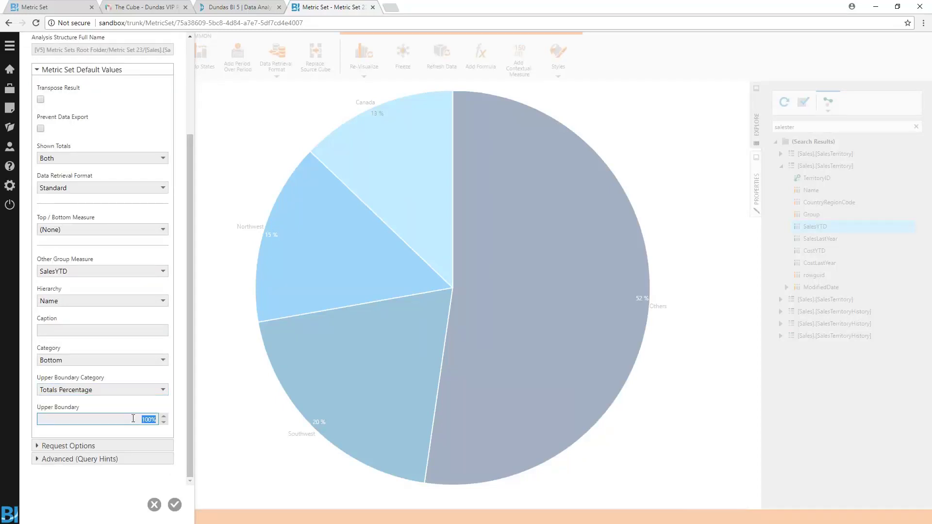
pyautogui.write('50')
pyautogui.press('Return')
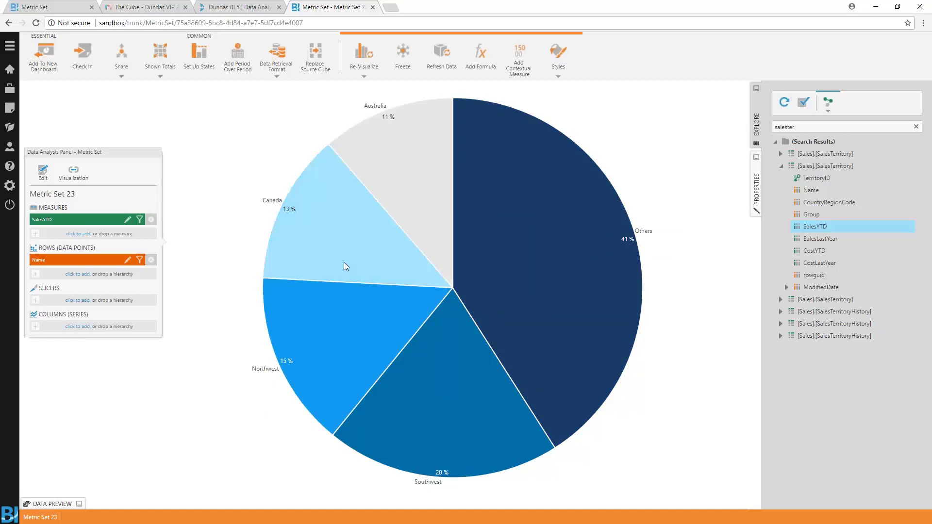
# - Examine the filter options offered for the Australia slice of the pie chart
pyautogui.moveTo(383, 168)
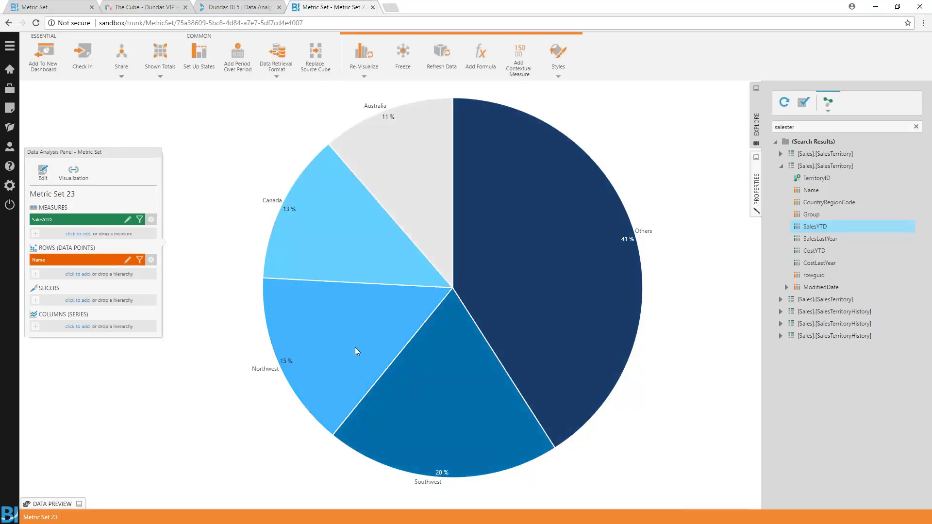
pyautogui.moveTo(357, 340)
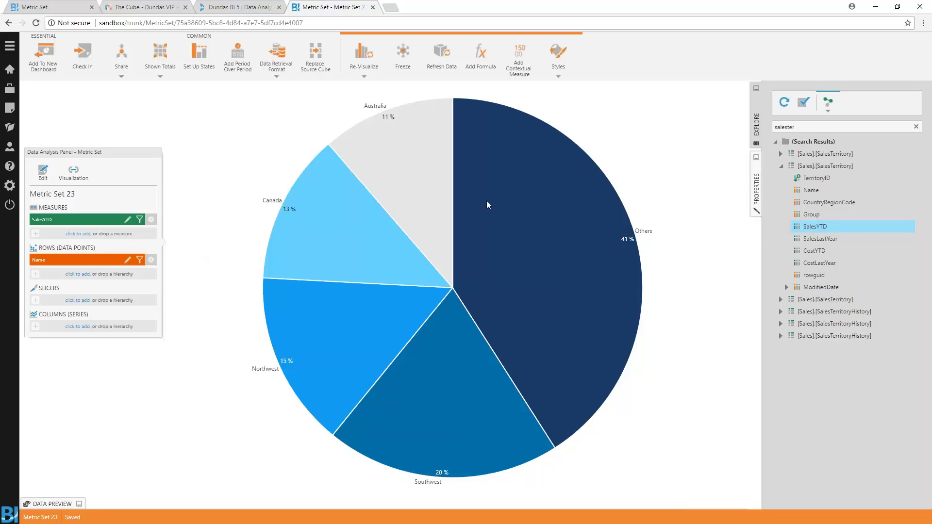
pyautogui.rightClick(401, 152)
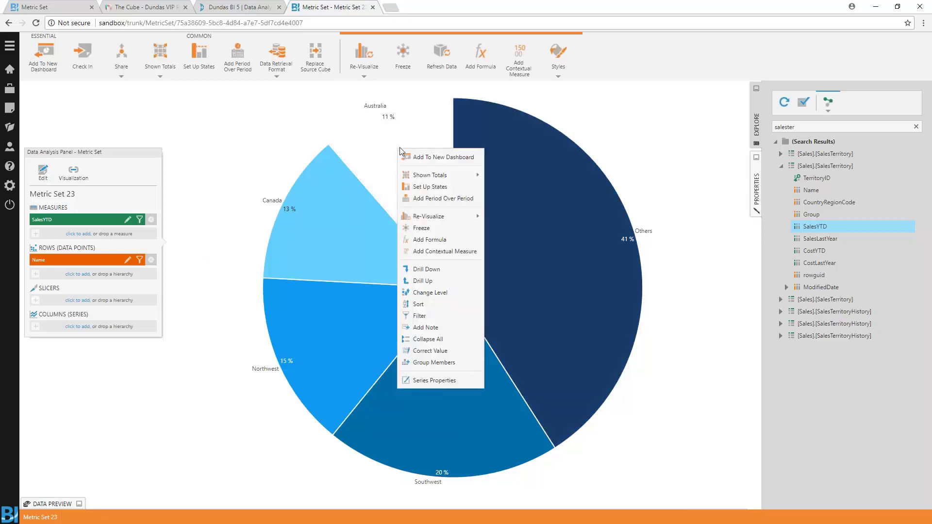
pyautogui.click(421, 315)
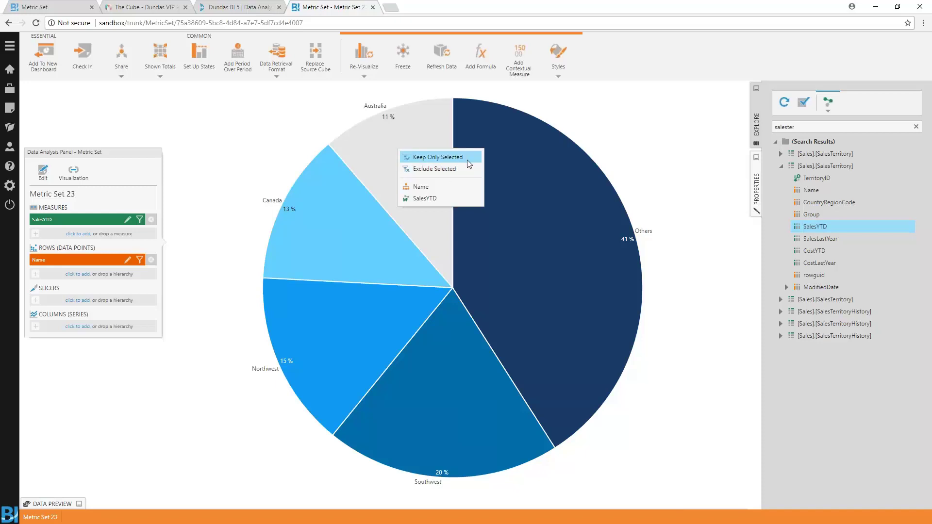
pyautogui.click(328, 122)
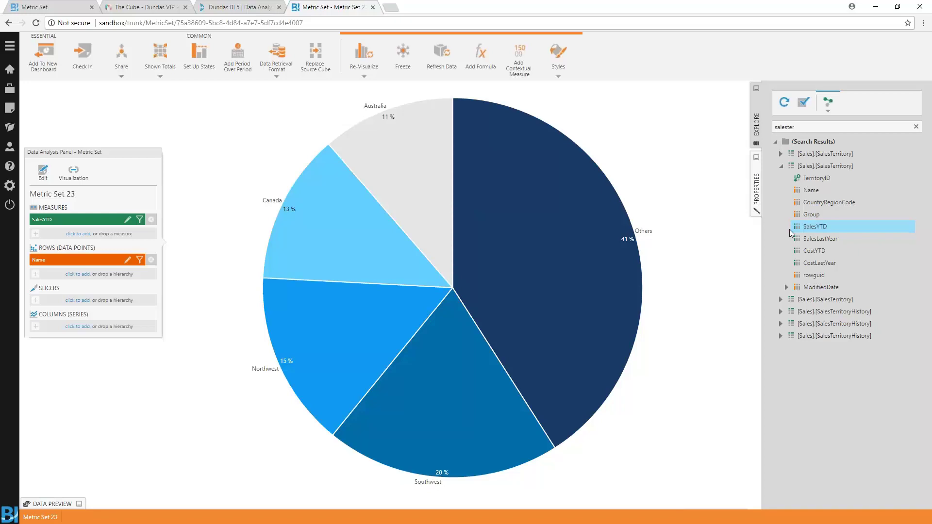
# - Add the pie chart to a new dashboard and check the interaction types available for its Selected Data Changed action
pyautogui.click(756, 189)
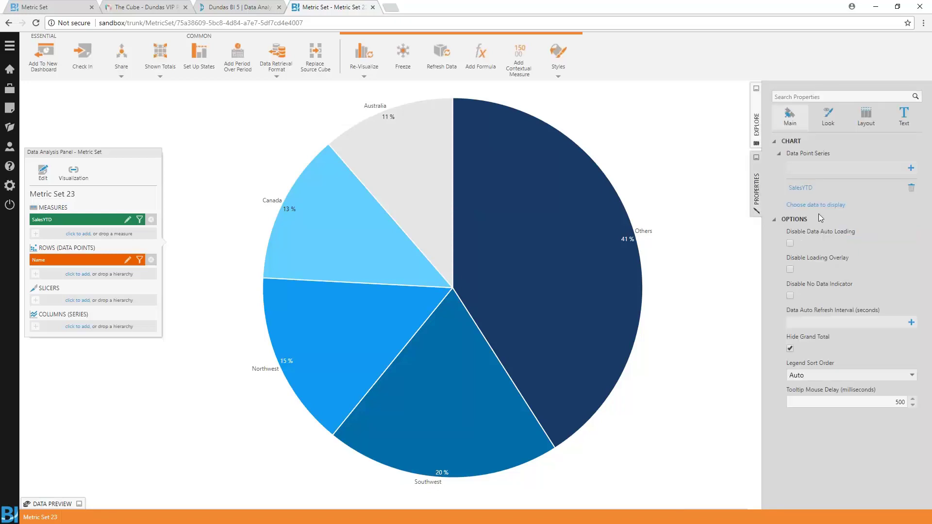
pyautogui.click(47, 57)
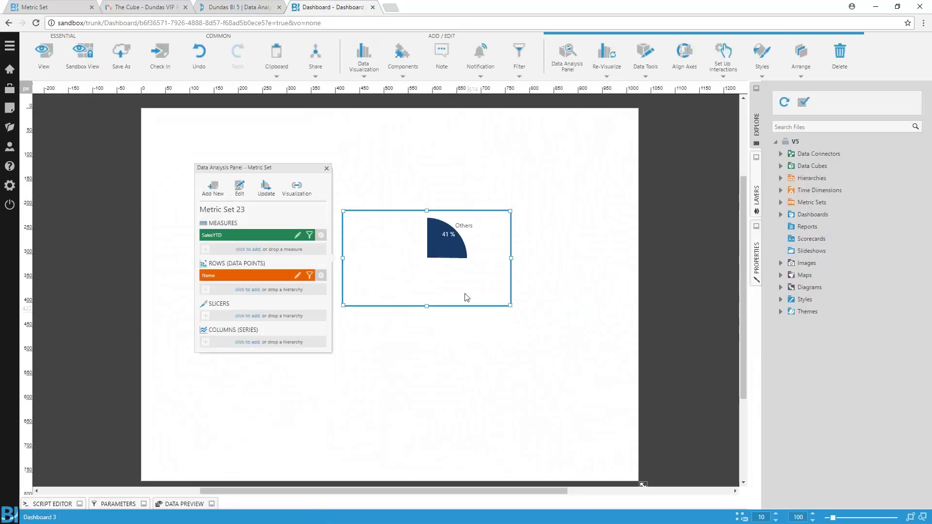
pyautogui.click(757, 260)
pyautogui.scroll(-10, 824, 389)
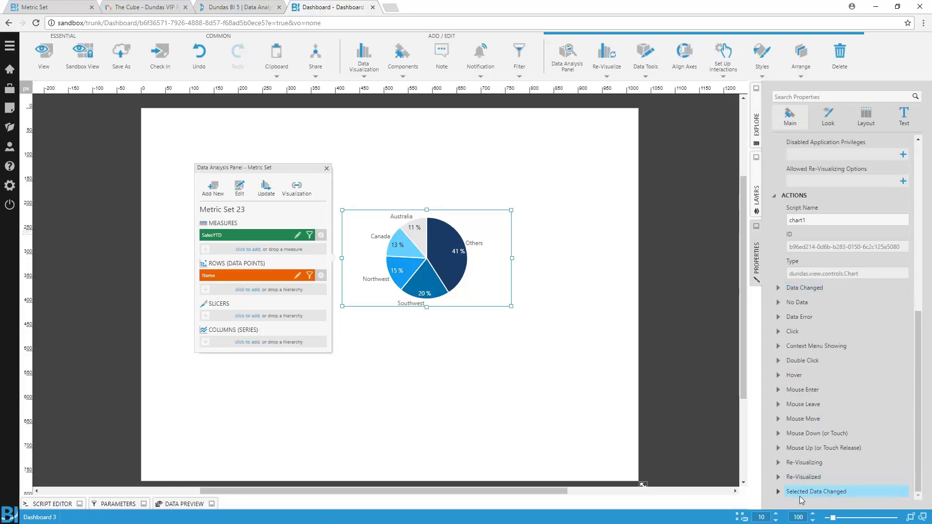
pyautogui.click(780, 491)
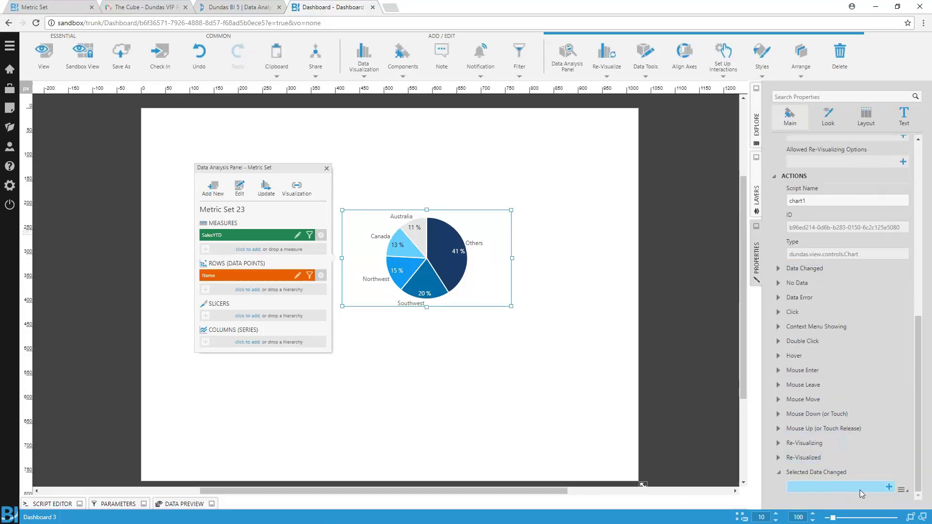
pyautogui.click(902, 489)
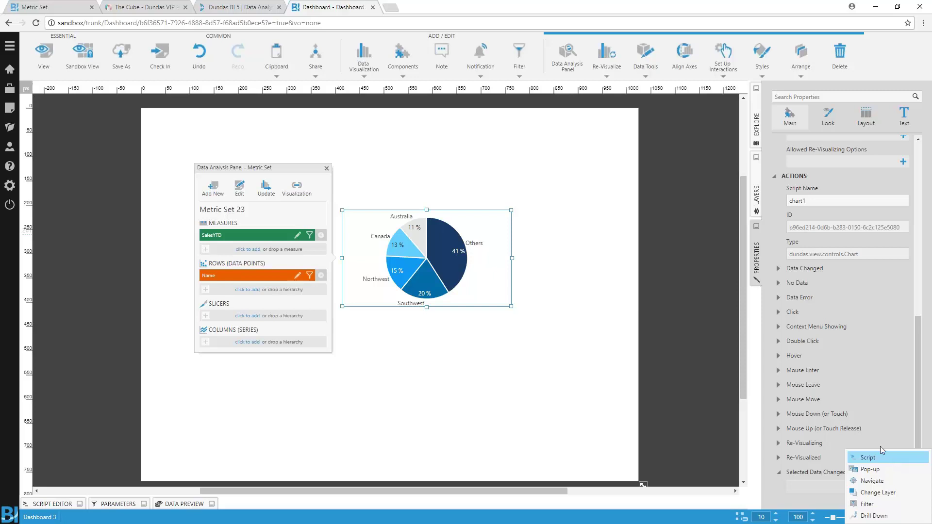
pyautogui.click(567, 372)
# - Replace the pie chart on the dashboard with an empty map and enlarge it to cover most of the canvas
pyautogui.click(436, 261)
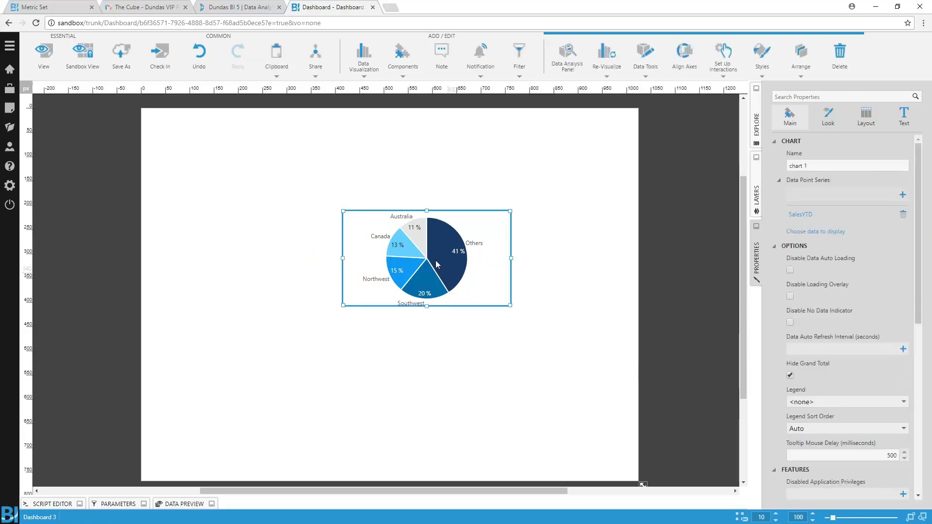
pyautogui.press('Delete')
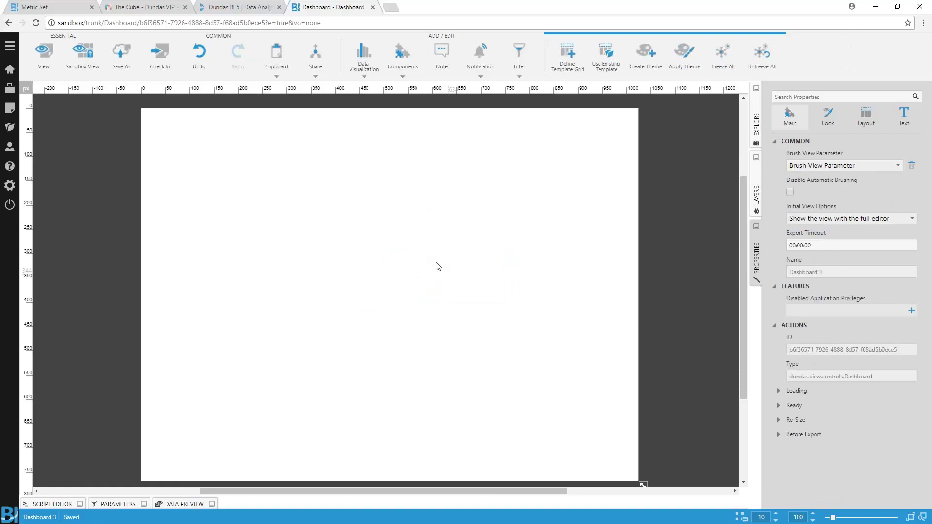
pyautogui.click(373, 59)
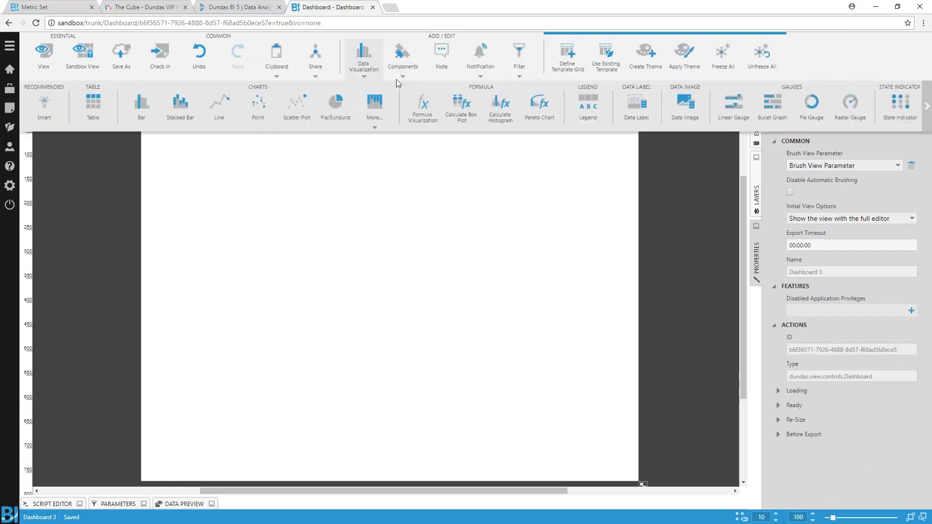
pyautogui.click(927, 106)
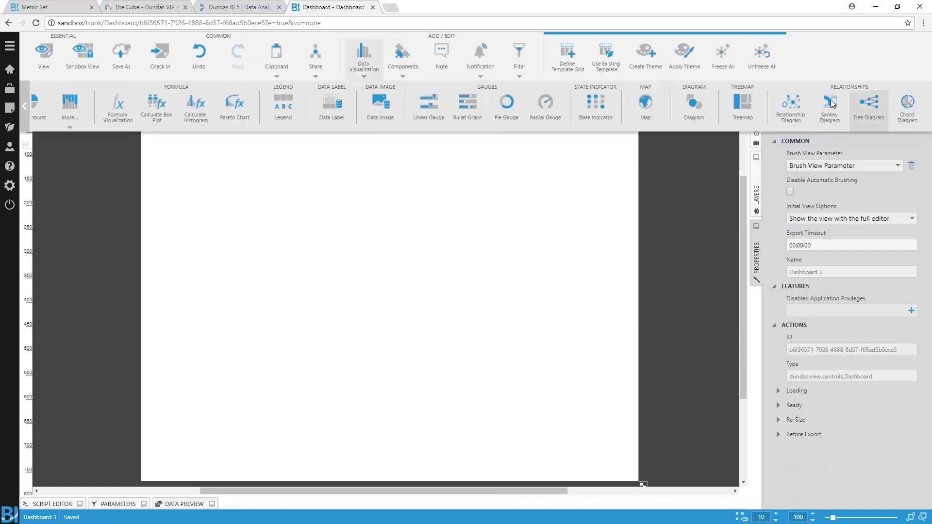
pyautogui.click(646, 102)
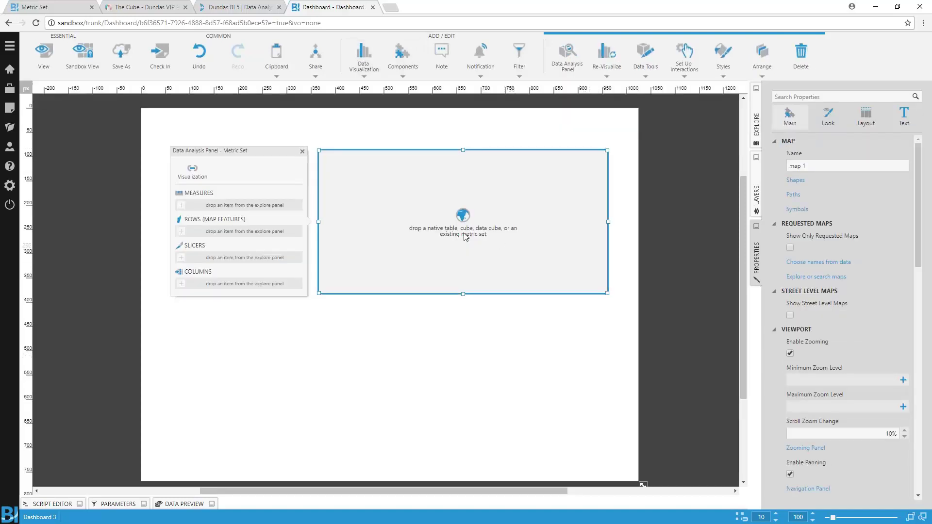
pyautogui.moveTo(498, 240); pyautogui.dragTo(376, 212)
pyautogui.moveTo(485, 267); pyautogui.dragTo(600, 450)
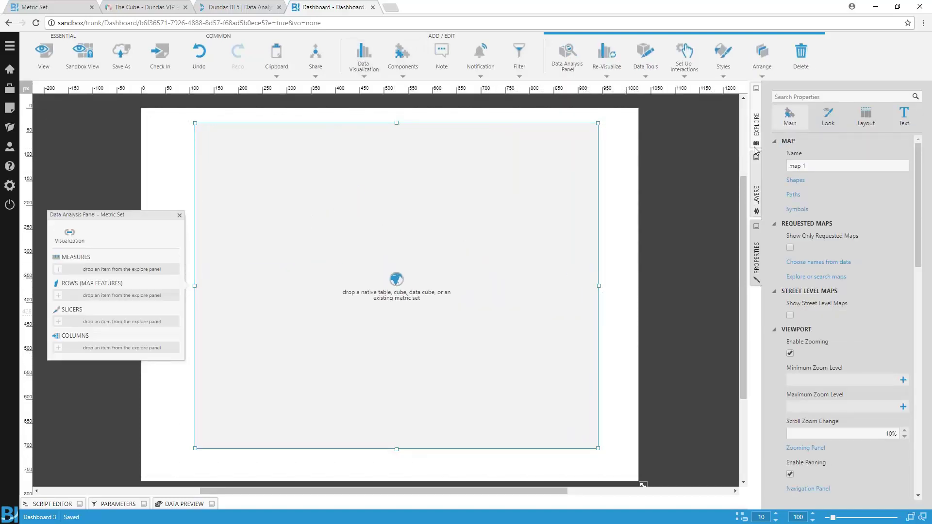
# - Plot the Auto_crime_location_Stolen data as map symbols, using Vi Geocode Longitude as longitude, Vi Geocode Latitude as latitude, and ID as the name
pyautogui.click(757, 147)
pyautogui.click(782, 154)
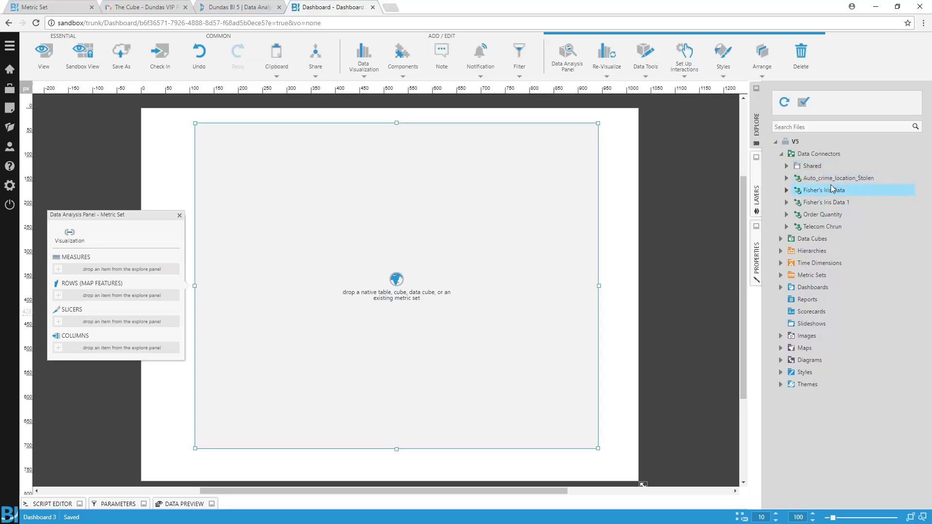
pyautogui.click(787, 178)
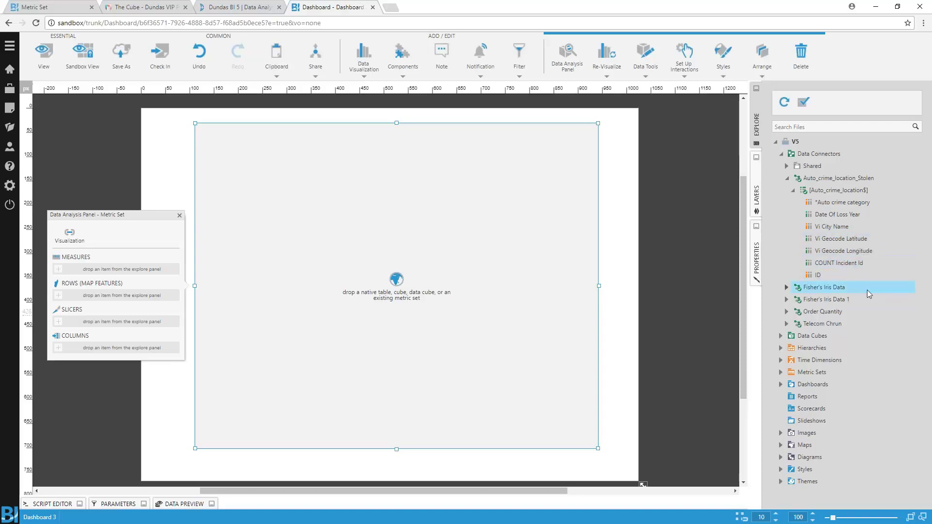
pyautogui.click(69, 235)
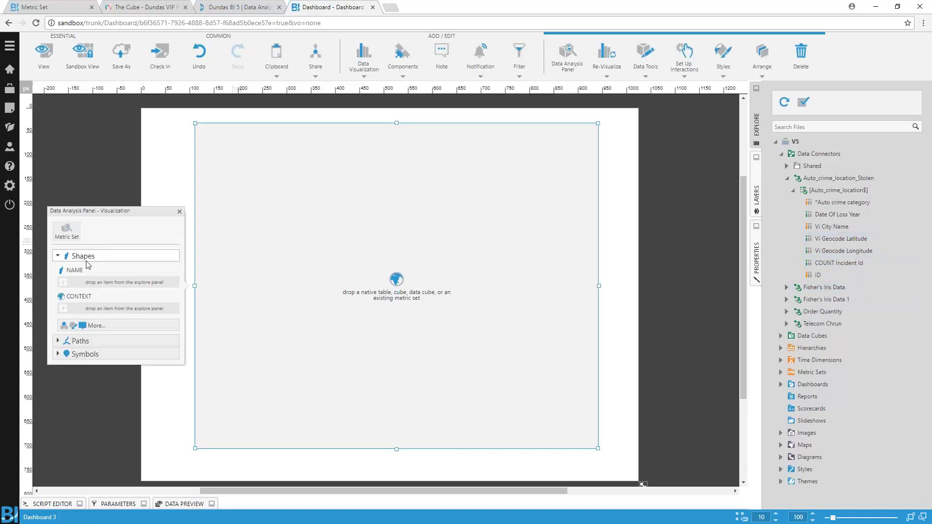
pyautogui.click(93, 355)
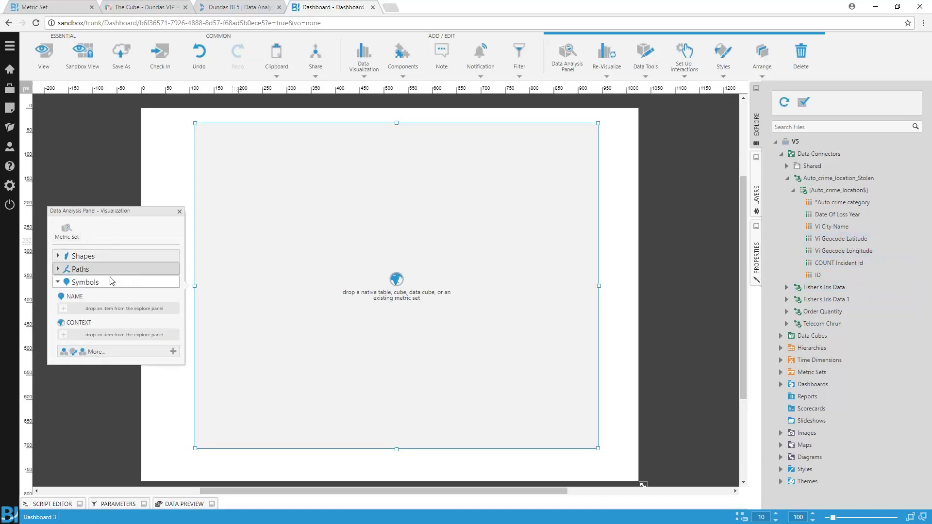
pyautogui.click(90, 354)
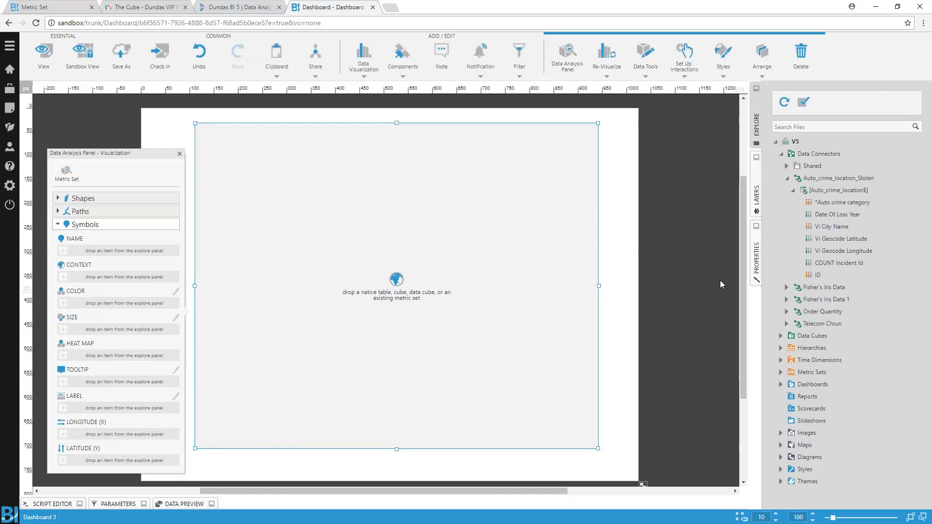
pyautogui.click(838, 251)
pyautogui.moveTo(837, 251); pyautogui.dragTo(66, 435)
pyautogui.moveTo(838, 239); pyautogui.dragTo(99, 458)
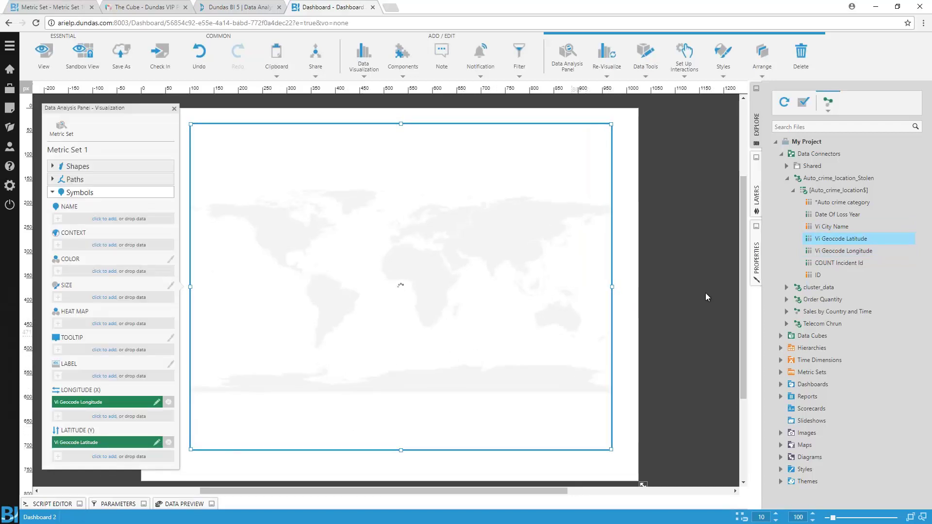
pyautogui.click(821, 276)
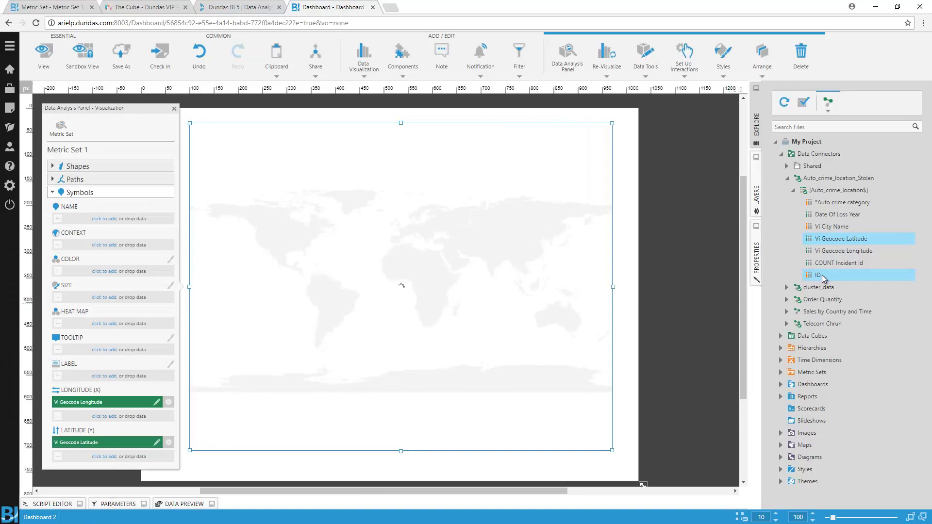
pyautogui.moveTo(820, 276); pyautogui.dragTo(599, 268)
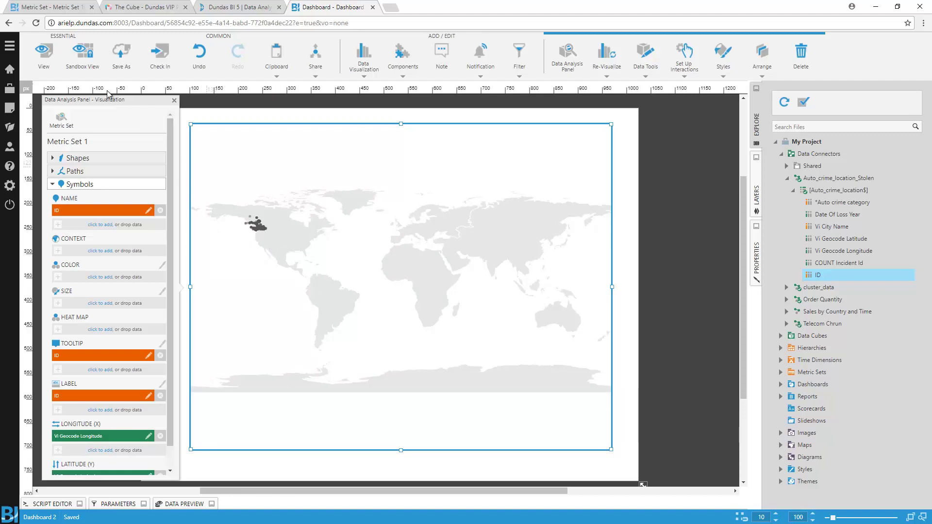
# - View the dashboard and inspect the plotted crime locations around British Columbia up close on the map
pyautogui.click(58, 63)
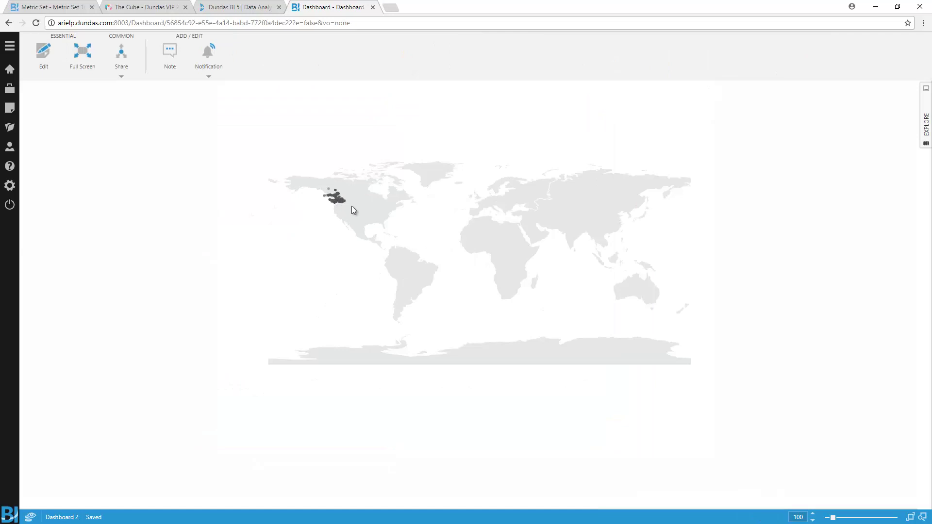
pyautogui.scroll(2, 347, 209)
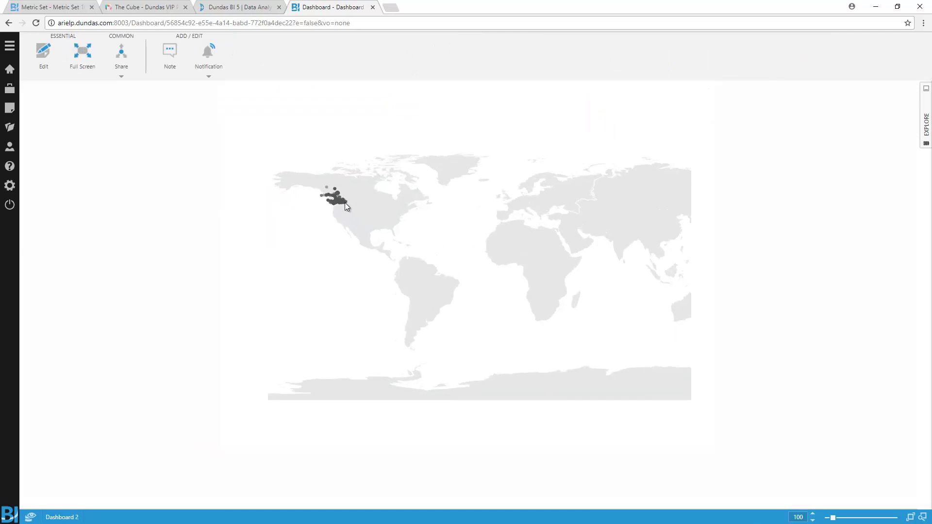
pyautogui.scroll(5, 344, 203)
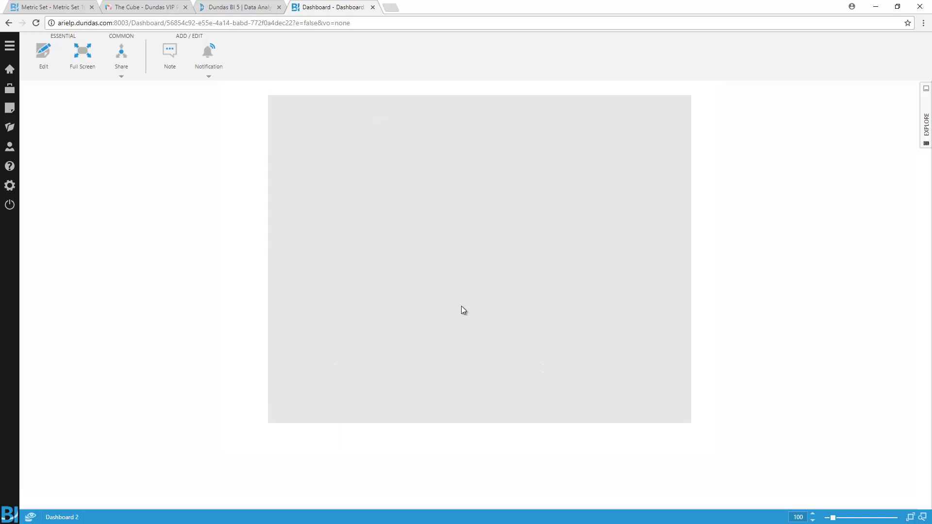
pyautogui.scroll(-5, 440, 253)
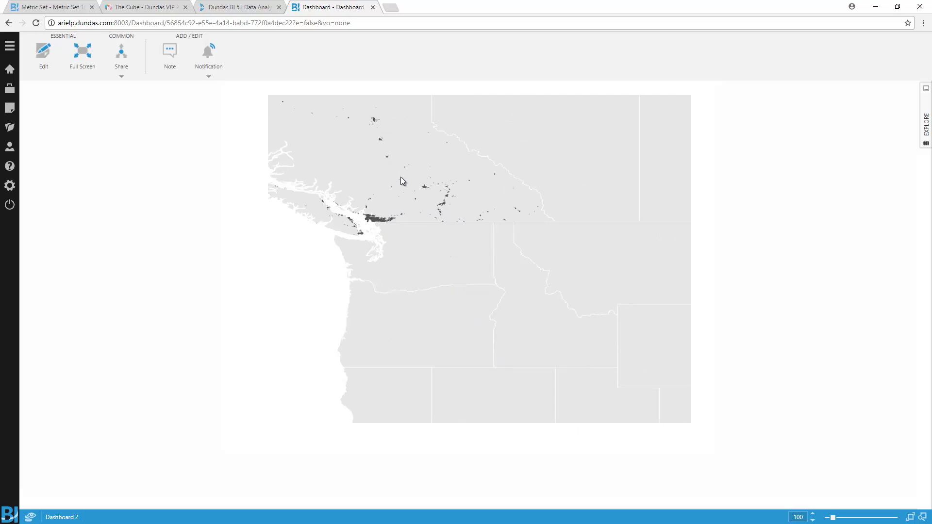
pyautogui.scroll(-2, 439, 244)
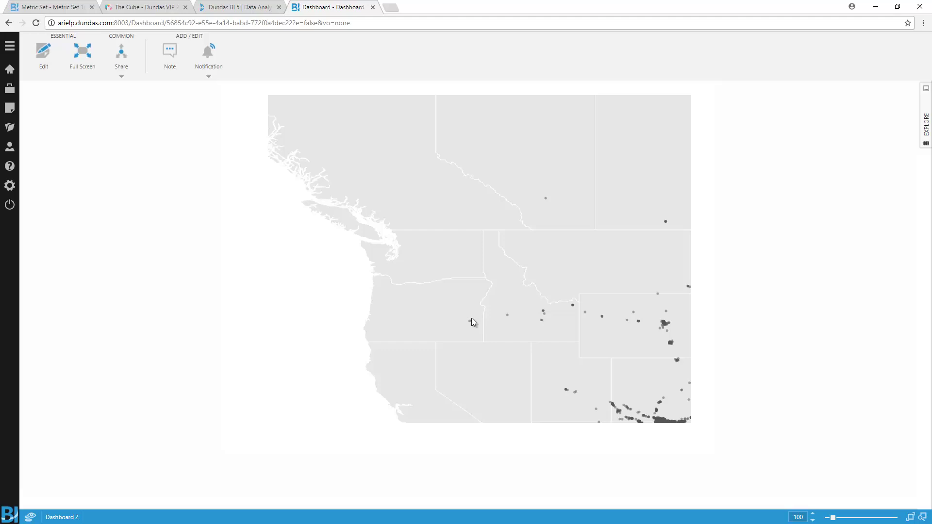
# - Return the dashboard to editing and assign COUNT Incident Id to the heat map of the map's symbols
pyautogui.click(43, 53)
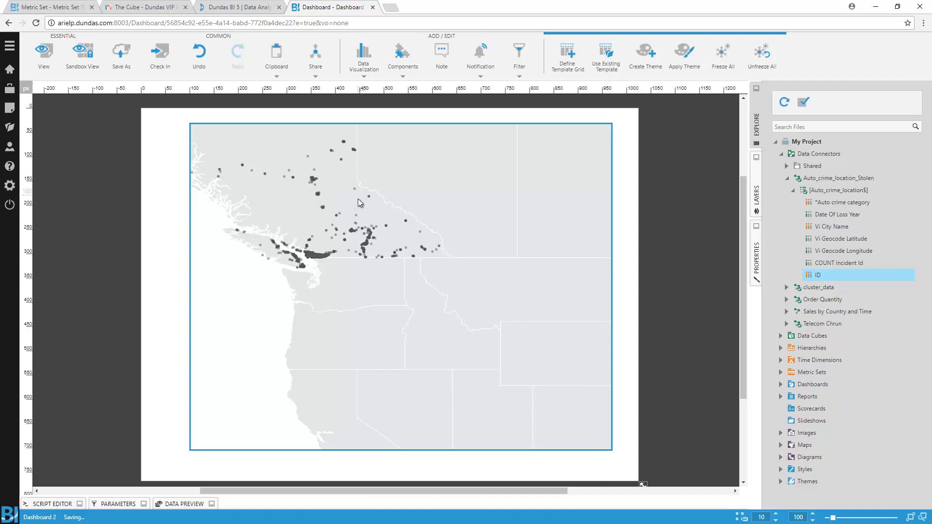
pyautogui.rightClick(358, 198)
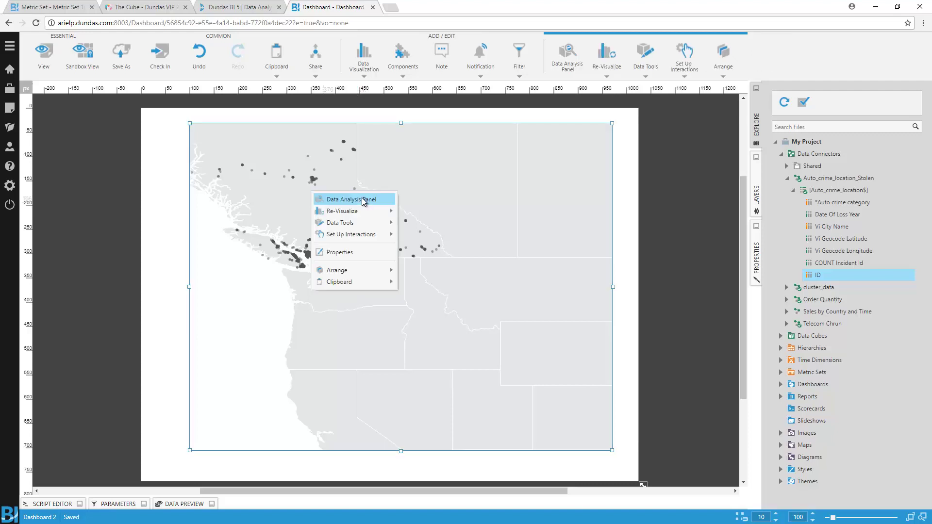
pyautogui.click(273, 269)
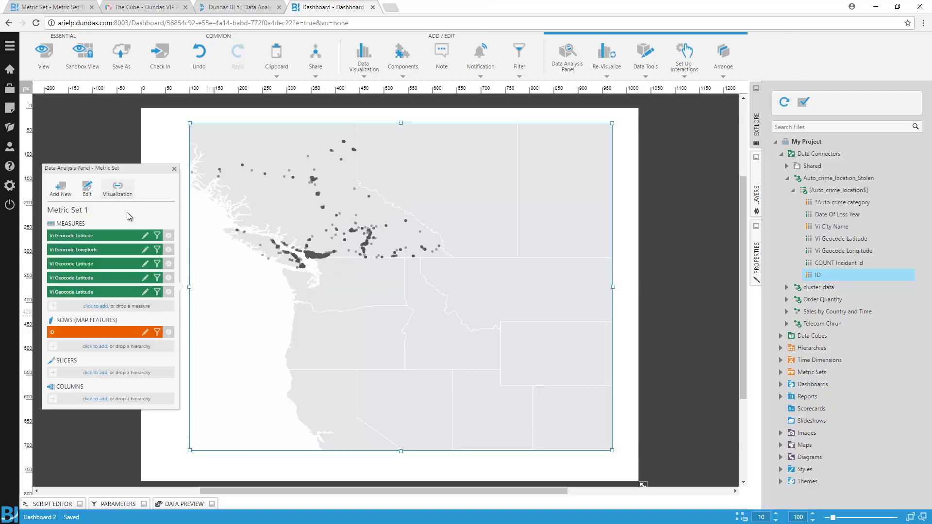
pyautogui.click(118, 189)
pyautogui.scroll(-2, 130, 329)
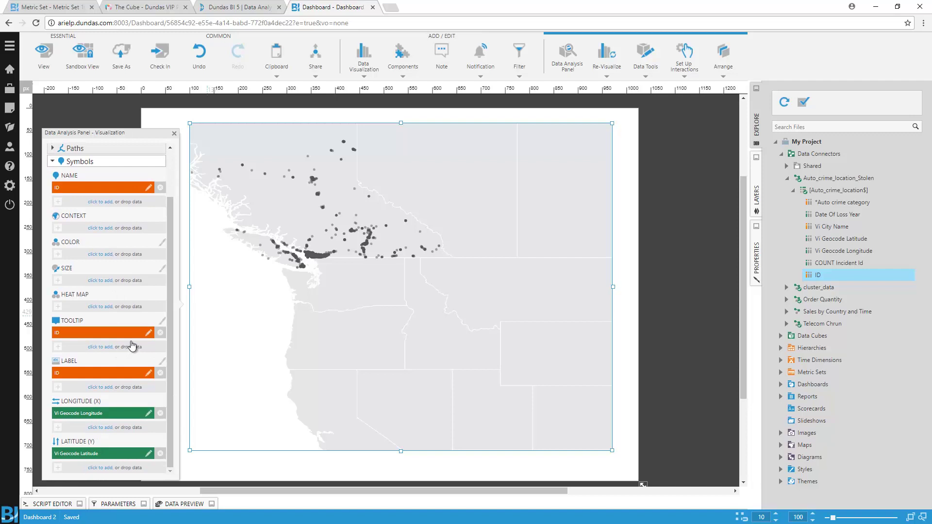
pyautogui.click(822, 264)
pyautogui.moveTo(822, 265); pyautogui.dragTo(79, 307)
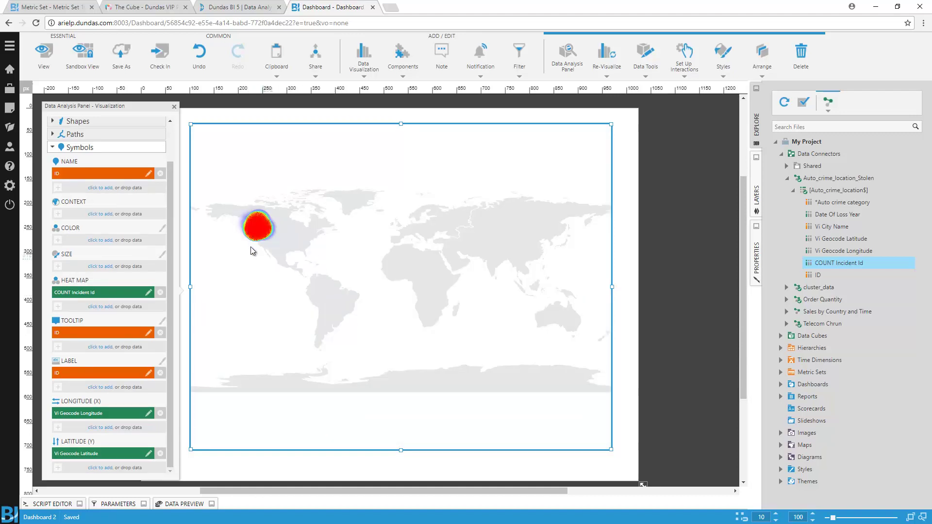
# - View the dashboard and examine the stolen-vehicle heat map up close around British Columbia
pyautogui.click(44, 67)
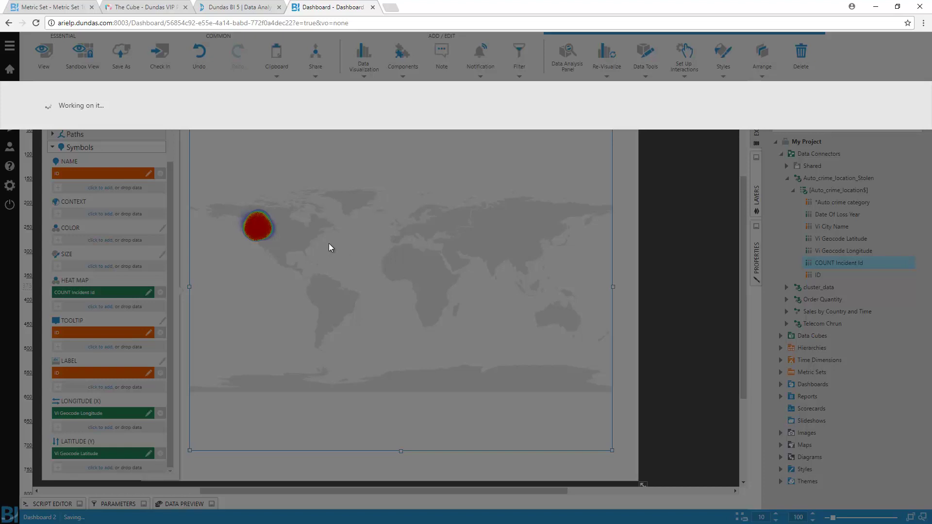
pyautogui.scroll(5, 332, 200)
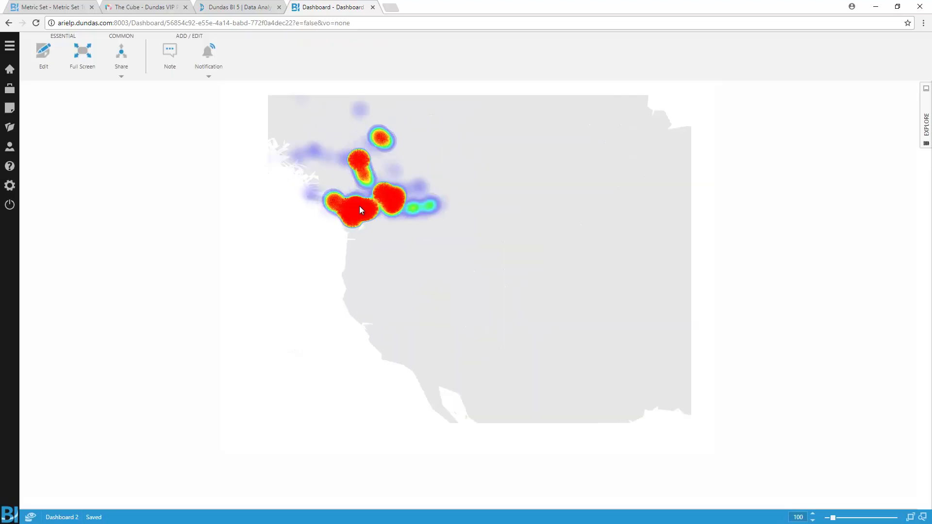
pyautogui.scroll(3, 360, 209)
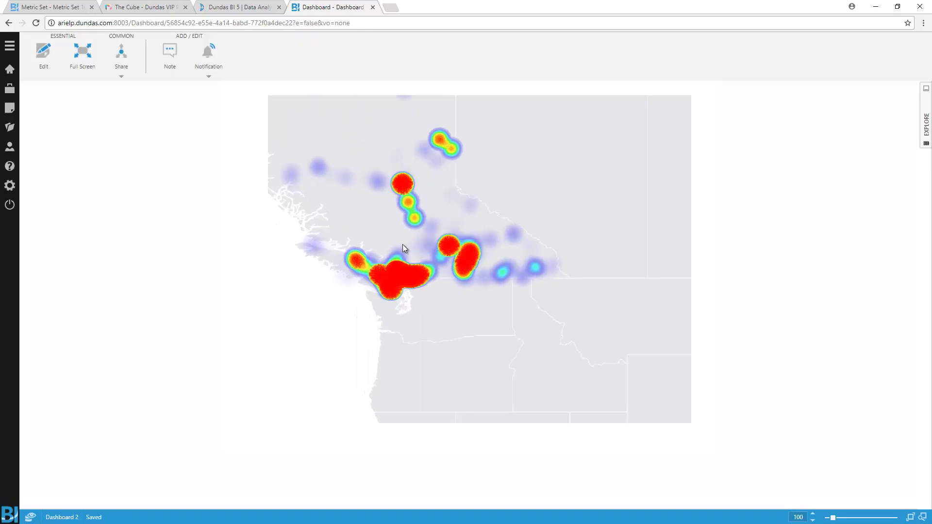
pyautogui.scroll(4, 403, 244)
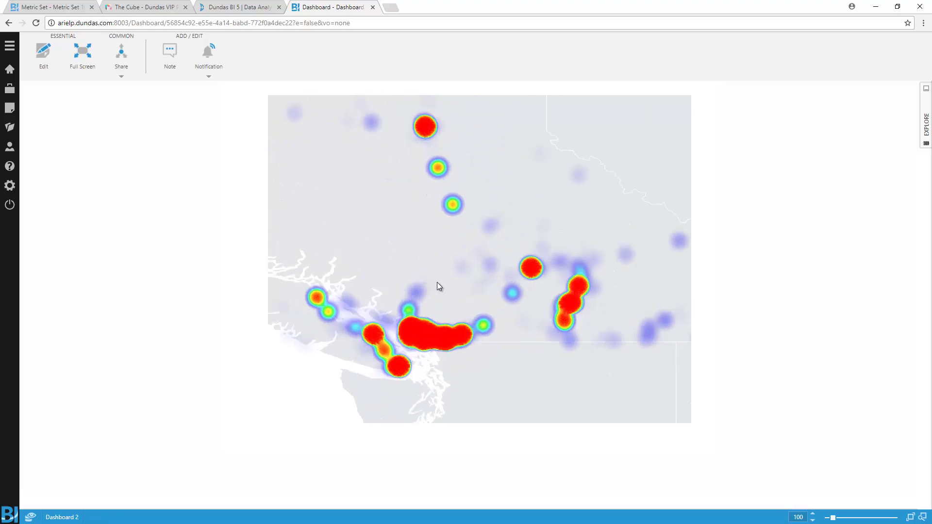
pyautogui.scroll(3, 454, 269)
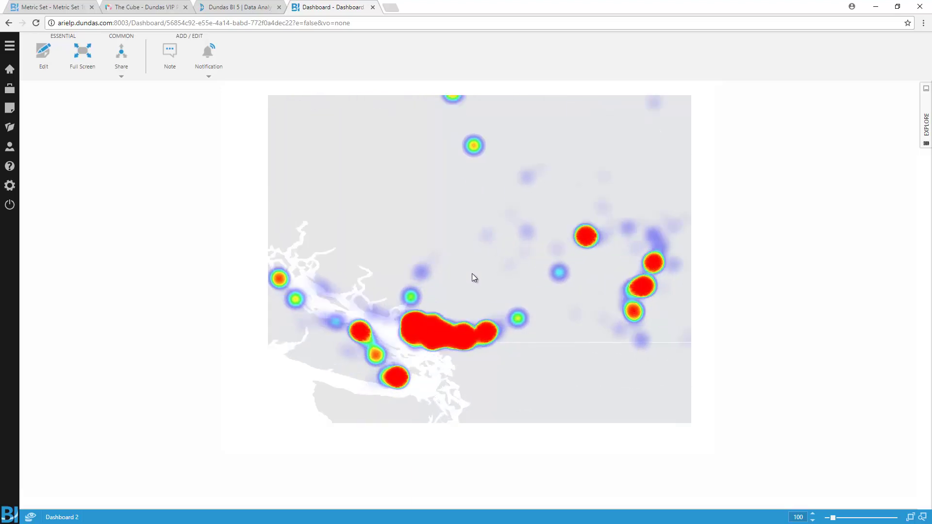
pyautogui.scroll(-3, 473, 275)
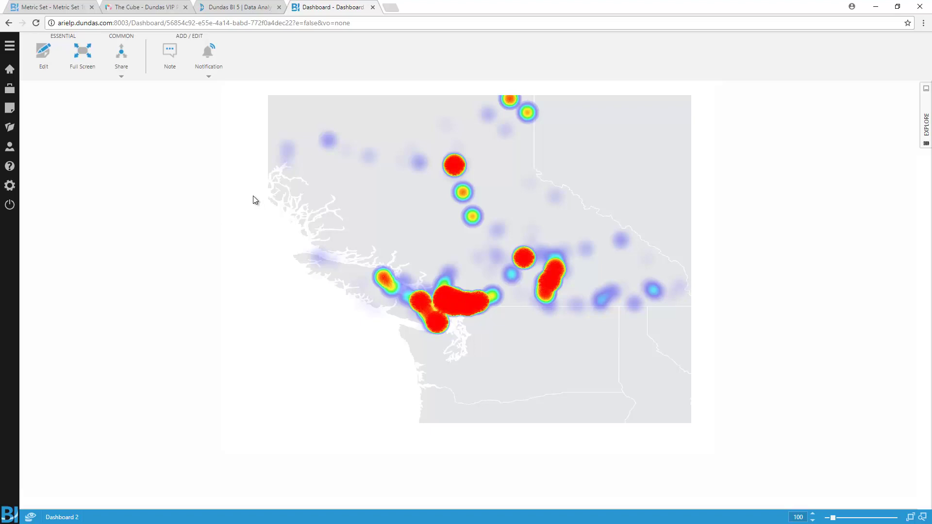
# - Return the dashboard to editing and show street level maps on the map with the Carto (Color) provider preset
pyautogui.click(44, 51)
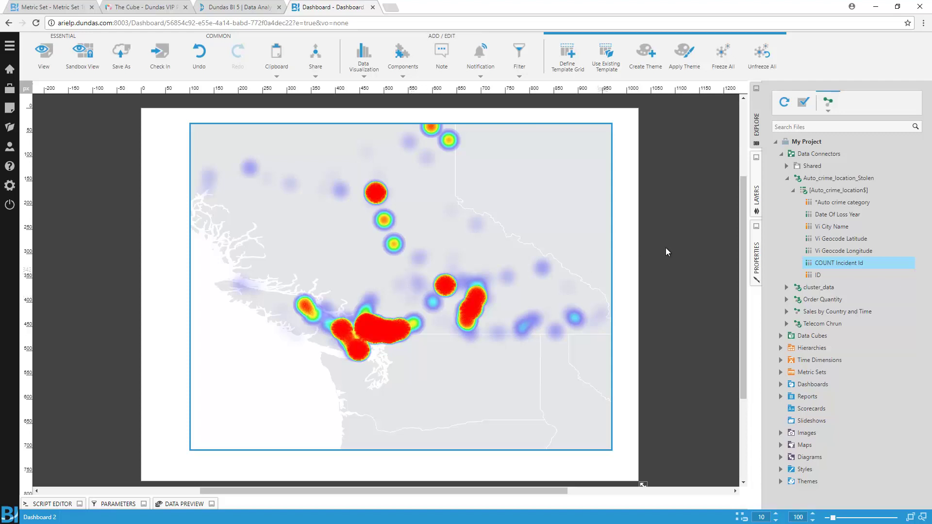
pyautogui.click(760, 252)
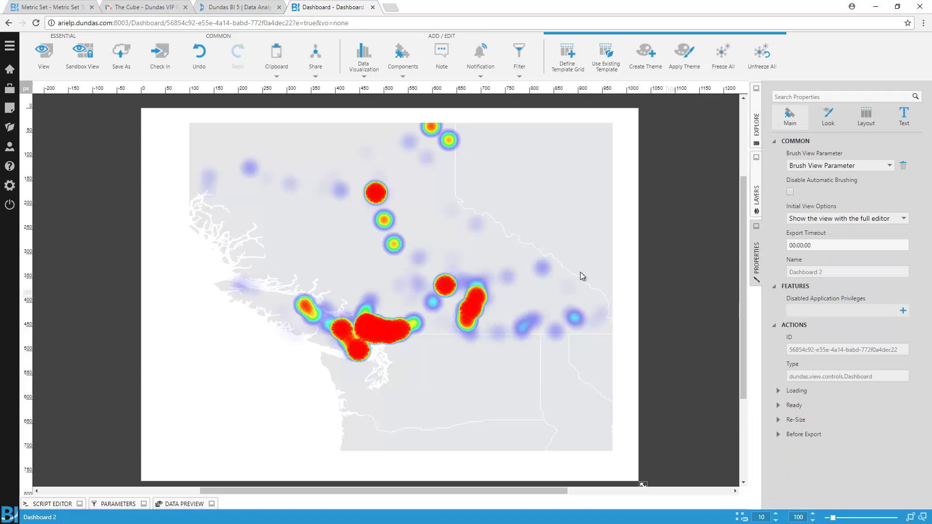
pyautogui.click(540, 268)
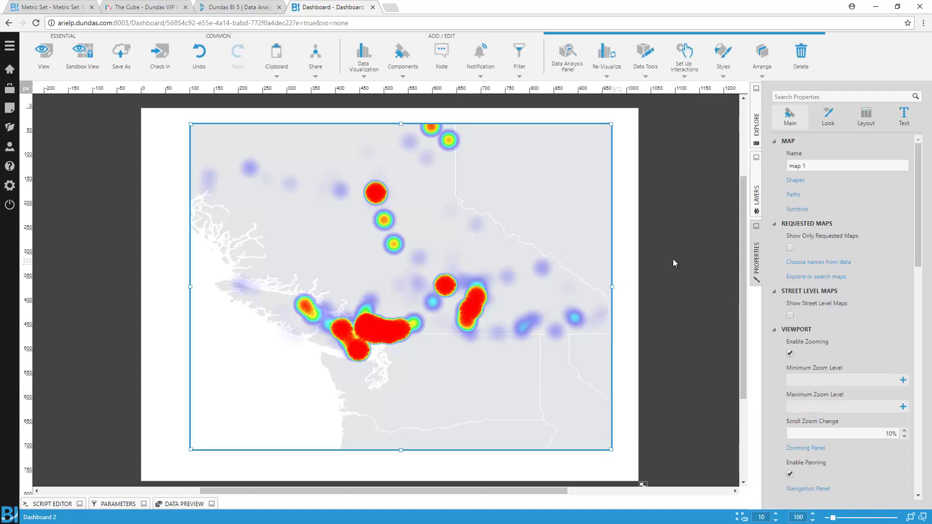
pyautogui.click(790, 316)
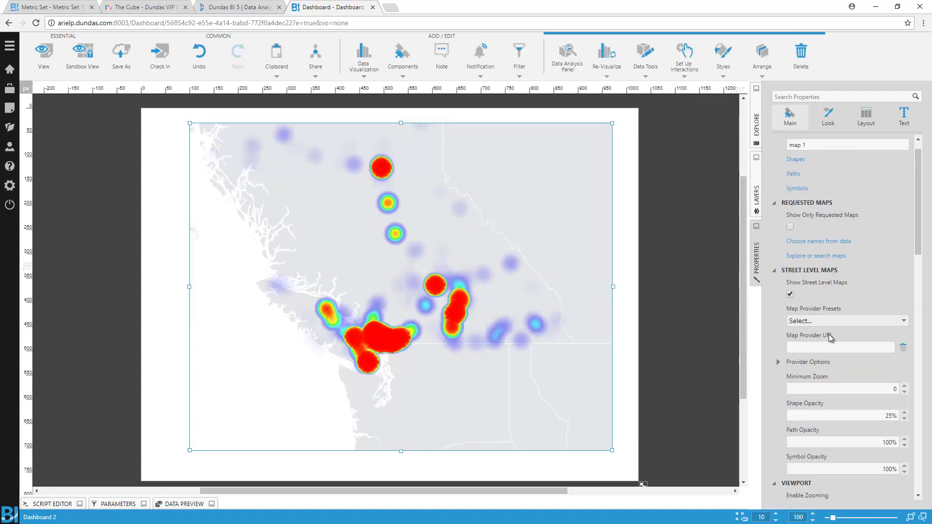
pyautogui.scroll(-1, 835, 341)
pyautogui.click(827, 294)
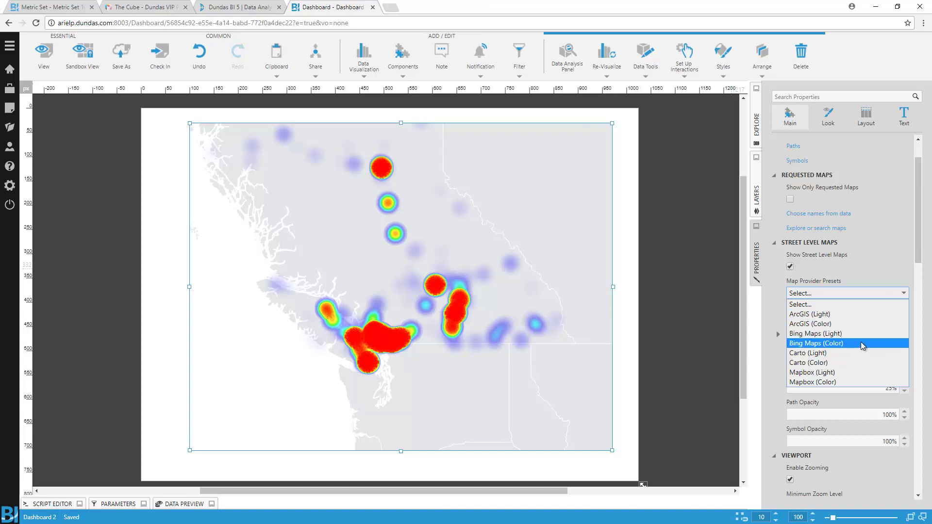
pyautogui.click(839, 365)
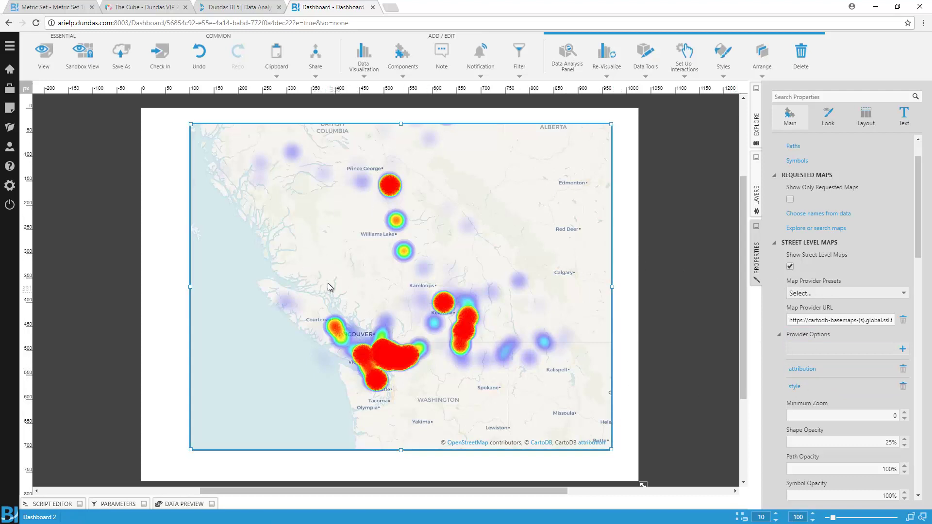
# - View the dashboard and examine the heat map over the street map around Vancouver, Surrey and Delta at closer zoom levels
pyautogui.click(43, 56)
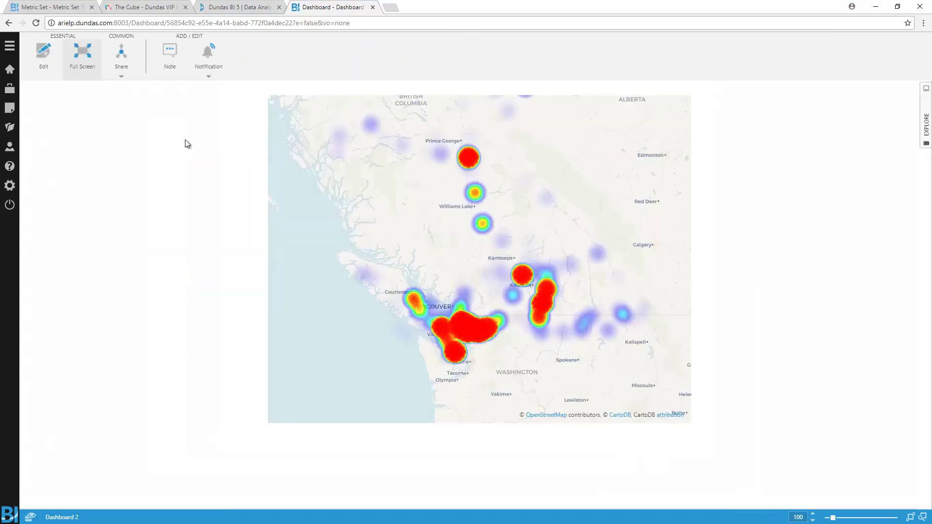
pyautogui.scroll(2, 528, 331)
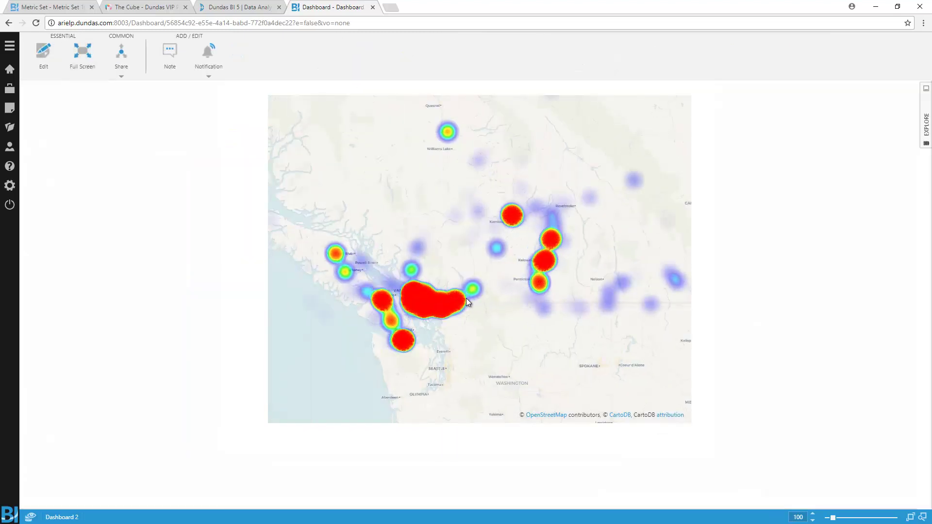
pyautogui.scroll(2, 477, 305)
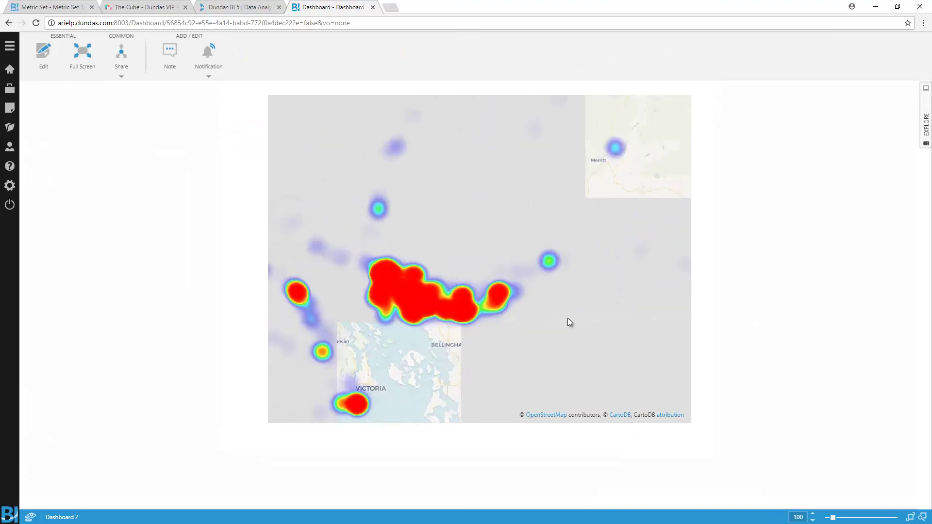
pyautogui.scroll(3, 530, 313)
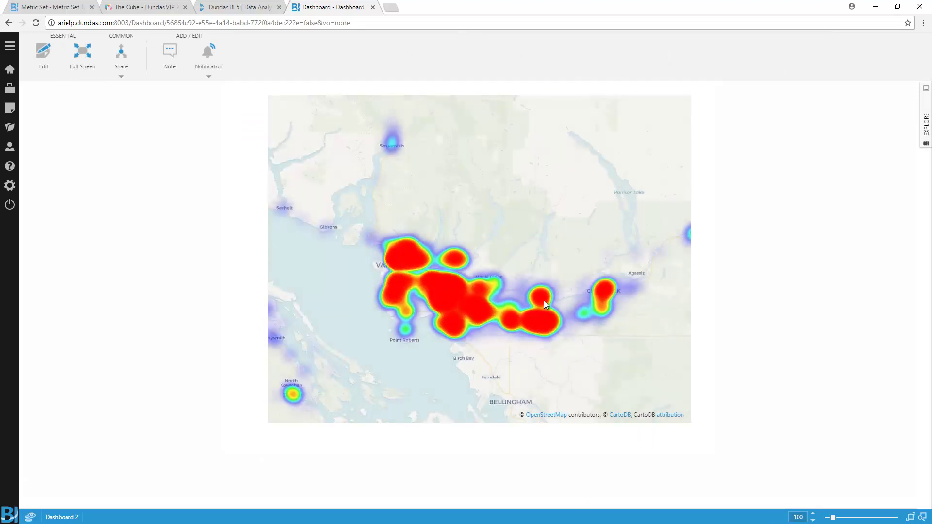
pyautogui.scroll(2, 512, 271)
pyautogui.scroll(2, 538, 275)
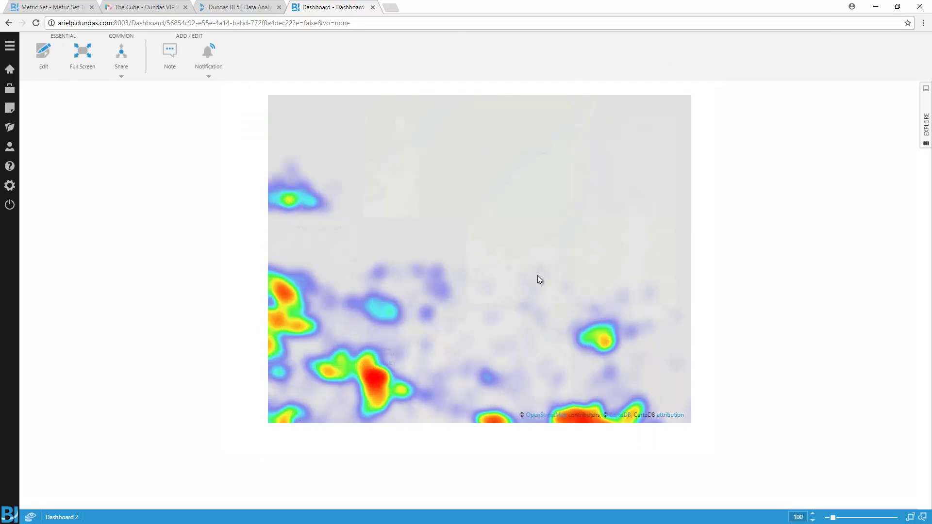
pyautogui.moveTo(538, 275); pyautogui.dragTo(634, 250)
pyautogui.moveTo(549, 294); pyautogui.dragTo(634, 237)
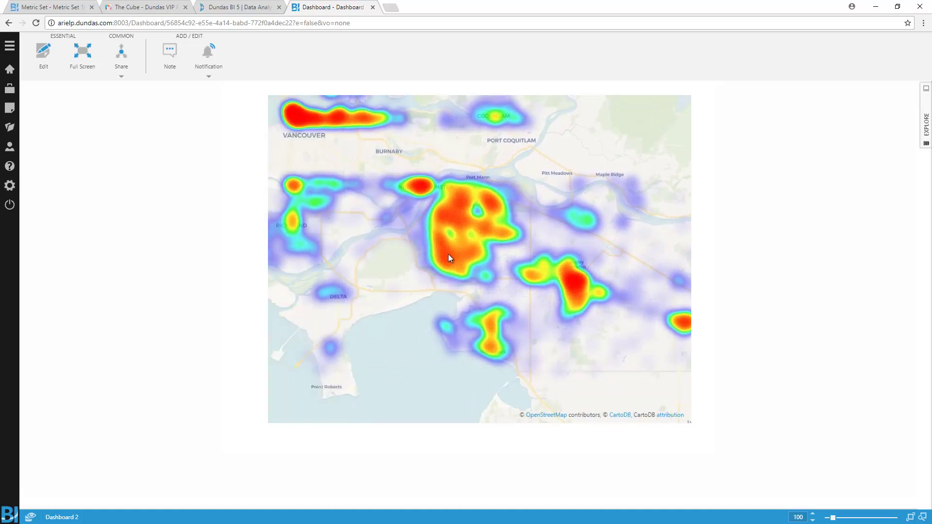
pyautogui.moveTo(471, 282); pyautogui.dragTo(542, 299)
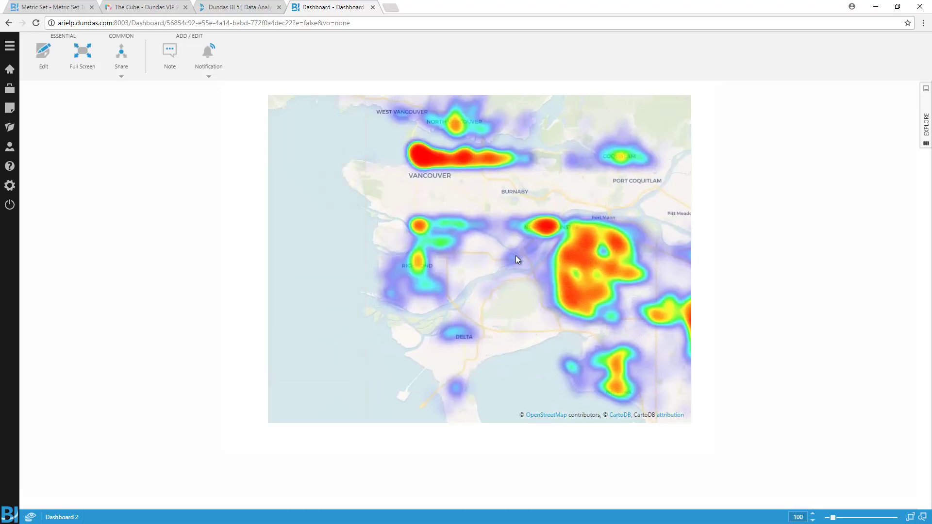
pyautogui.scroll(3, 564, 270)
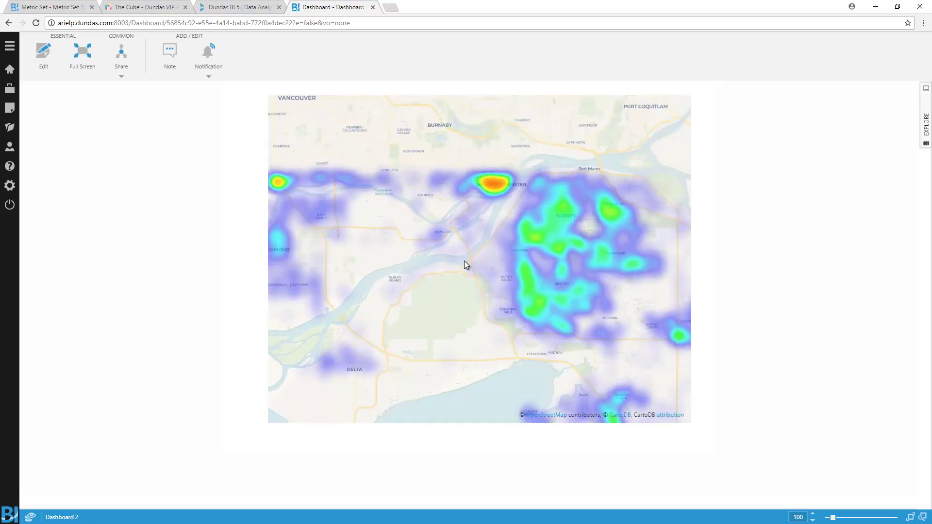
pyautogui.scroll(1, 465, 264)
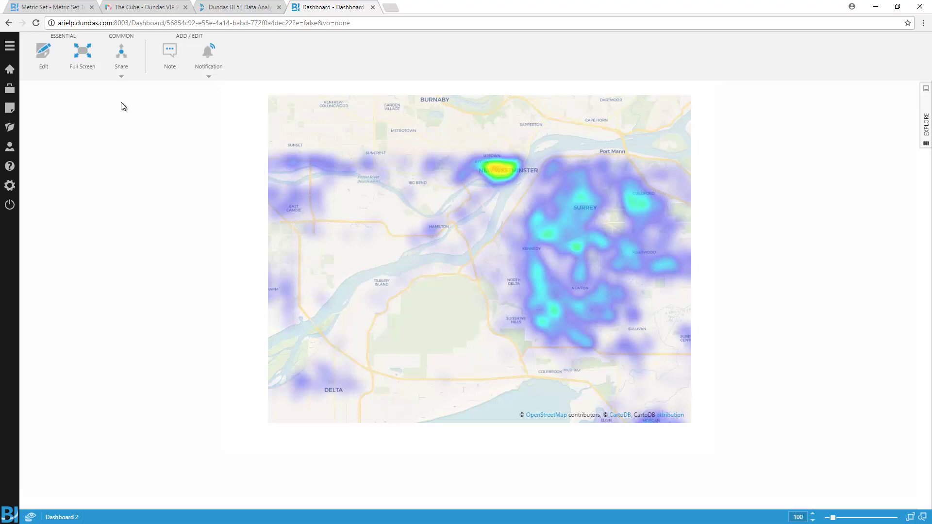
# - Return the dashboard to editing and open the map's Heat Map Style settings among its appearance properties
pyautogui.click(51, 64)
pyautogui.click(594, 262)
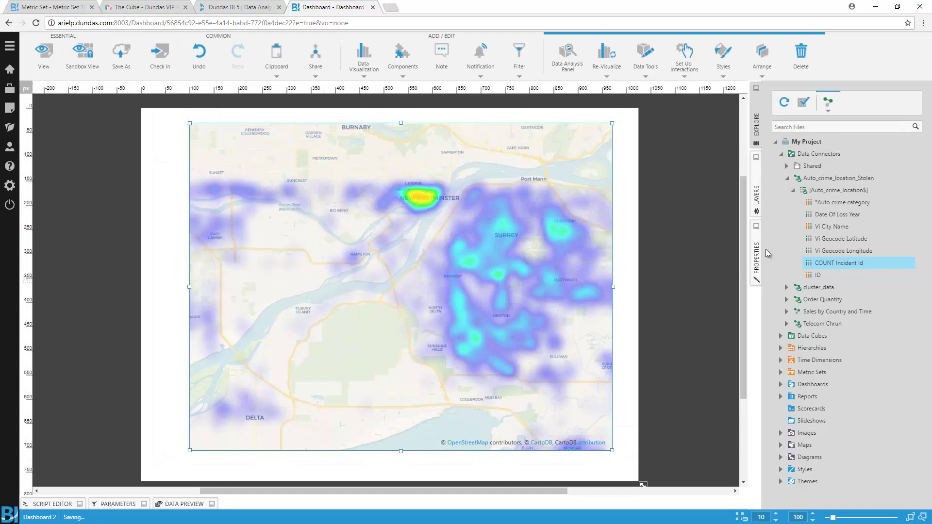
pyautogui.click(756, 258)
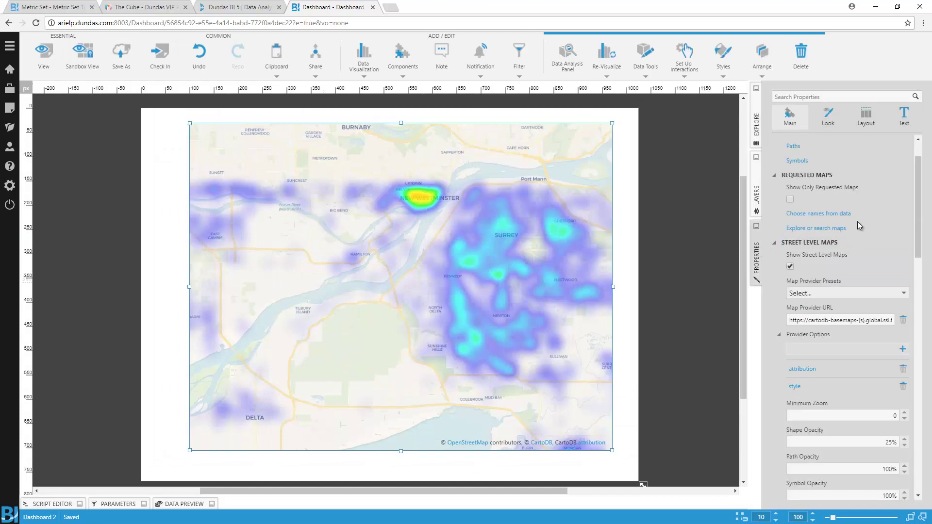
pyautogui.scroll(3, 859, 225)
pyautogui.click(828, 116)
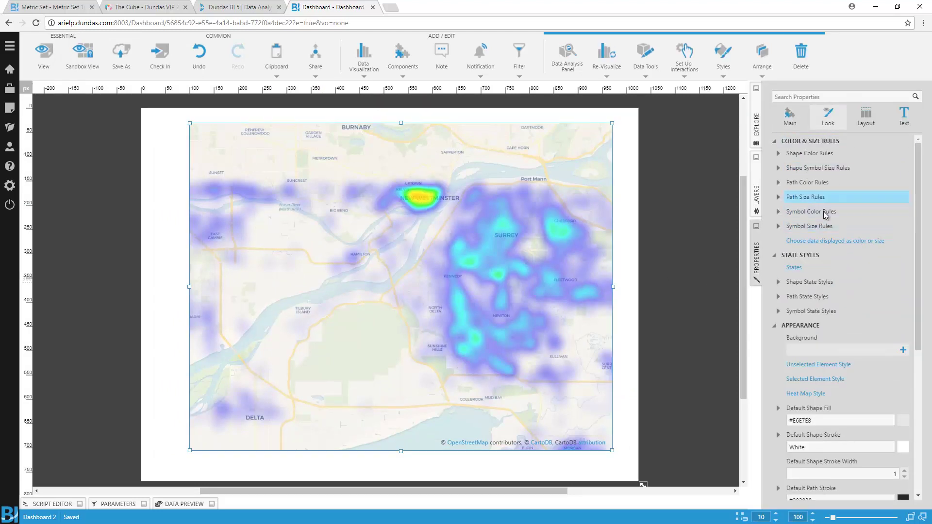
pyautogui.scroll(-1, 861, 288)
pyautogui.click(806, 345)
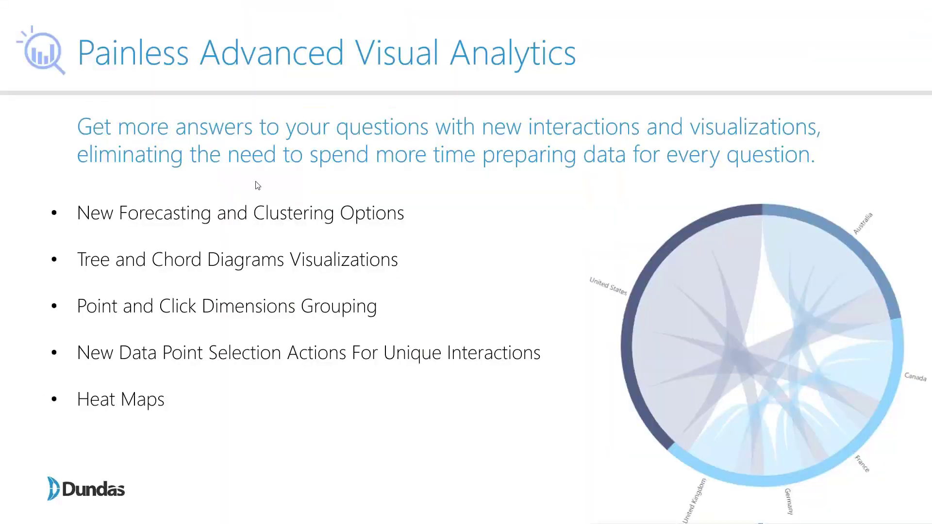
pyautogui.click(458, 245)
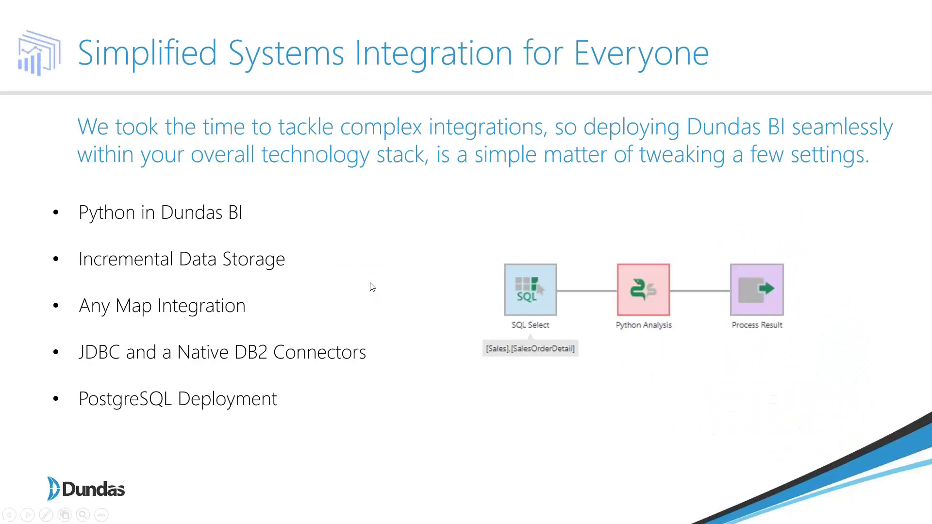
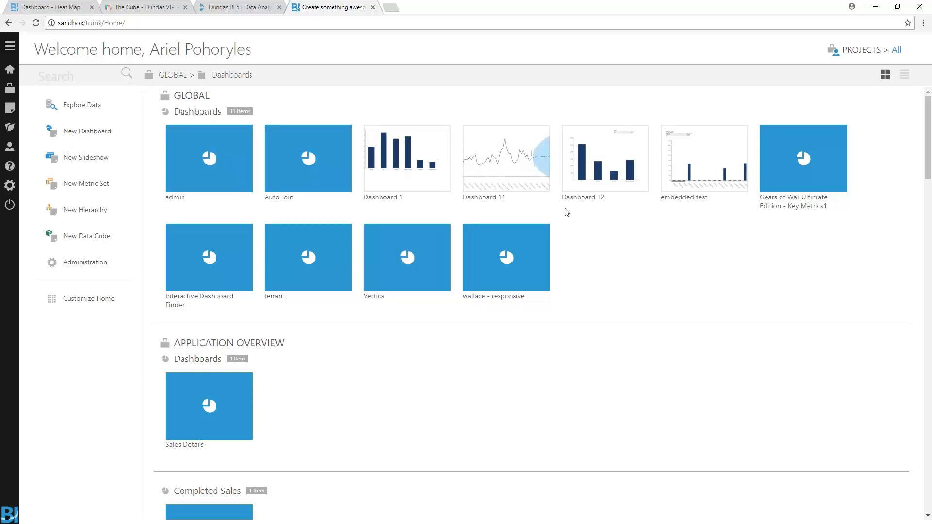
# - Browse the dashboards, scorecards, reports and slideshows of all projects on the home page
pyautogui.scroll(-12, 360, 275)
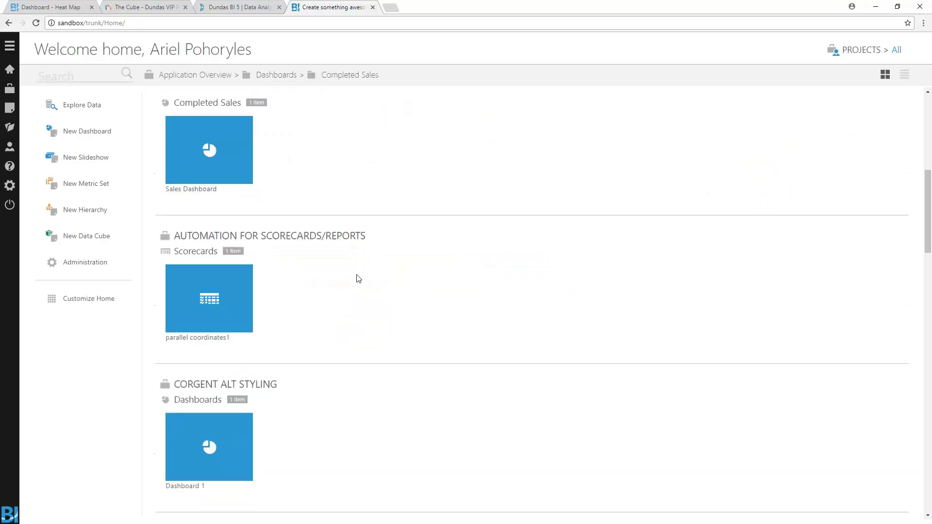
pyautogui.scroll(-20, 351, 280)
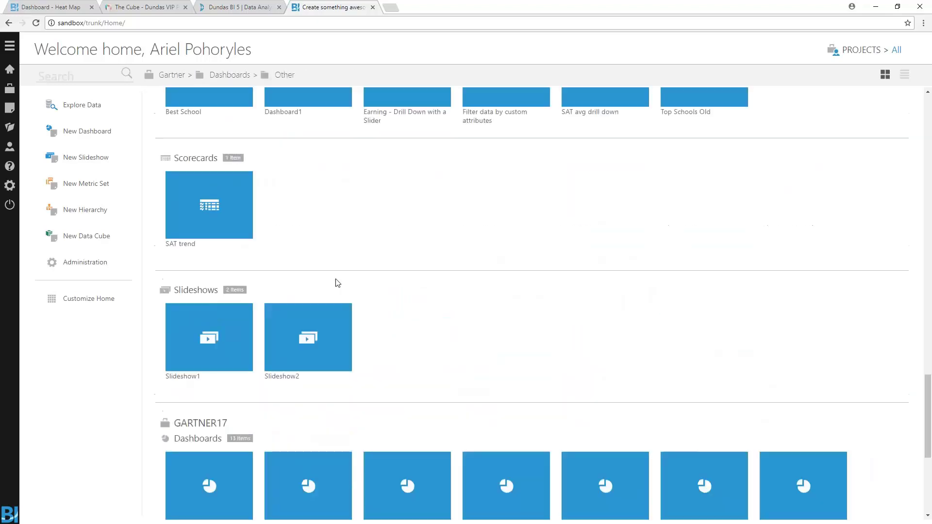
pyautogui.scroll(-9, 336, 279)
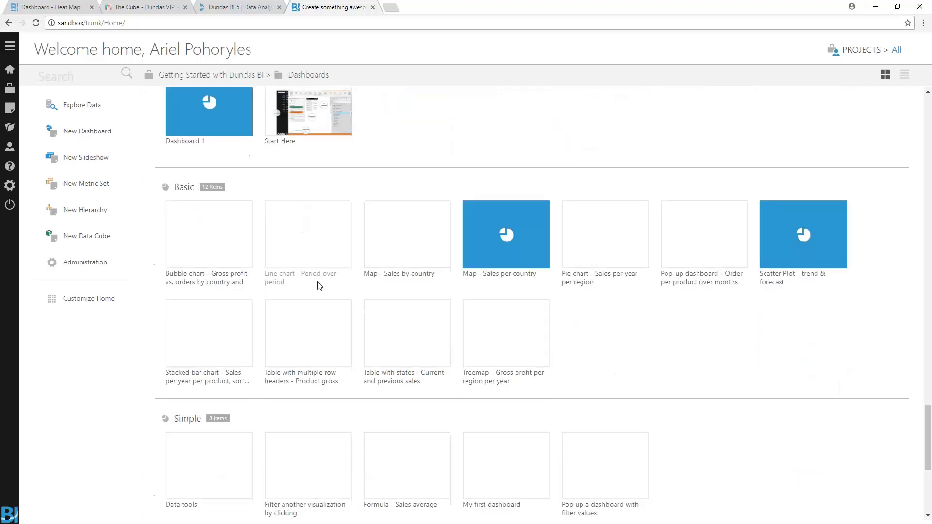
pyautogui.scroll(-15, 358, 241)
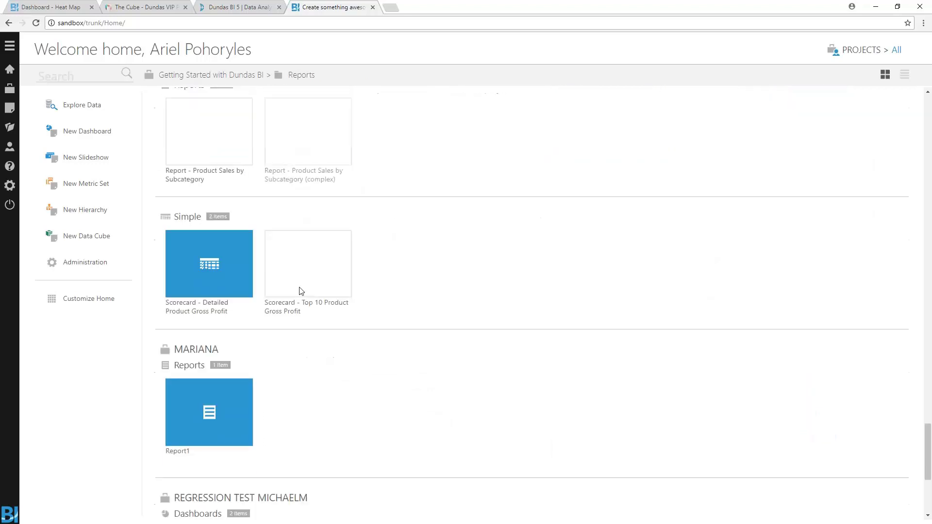
pyautogui.scroll(-12, 301, 291)
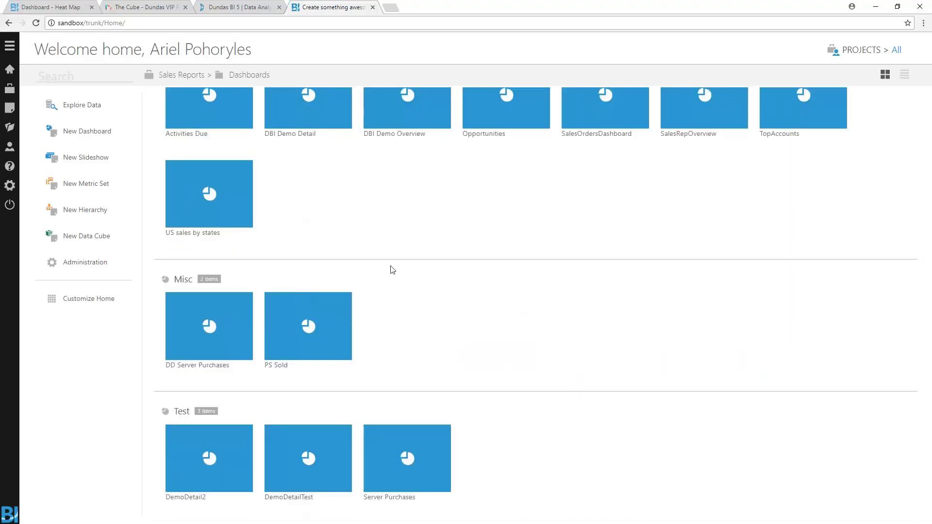
pyautogui.scroll(5, 393, 271)
pyautogui.scroll(20, 393, 271)
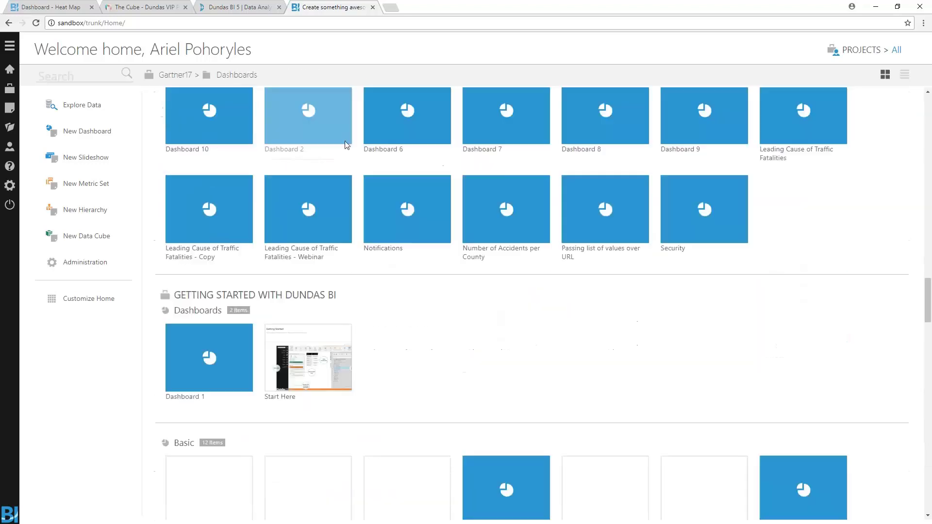
pyautogui.scroll(7, 295, 161)
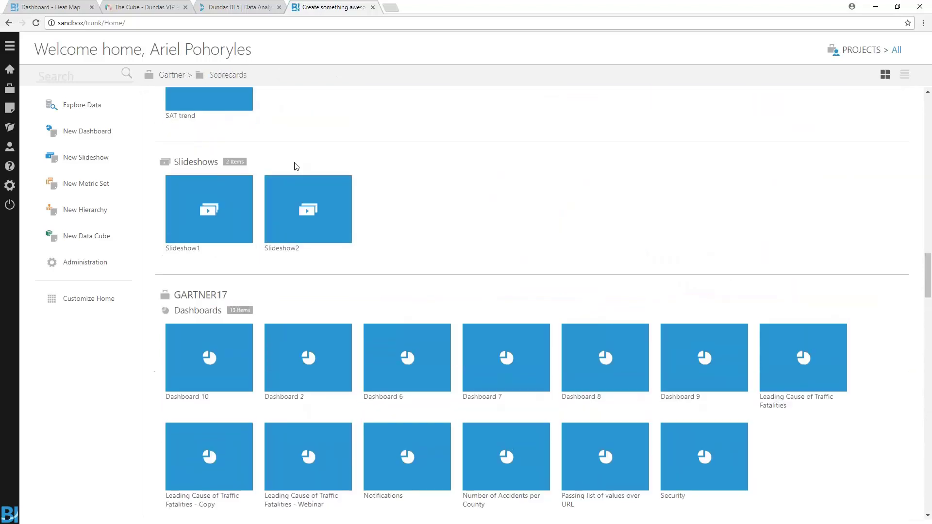
pyautogui.scroll(3, 294, 165)
pyautogui.scroll(-2, 294, 165)
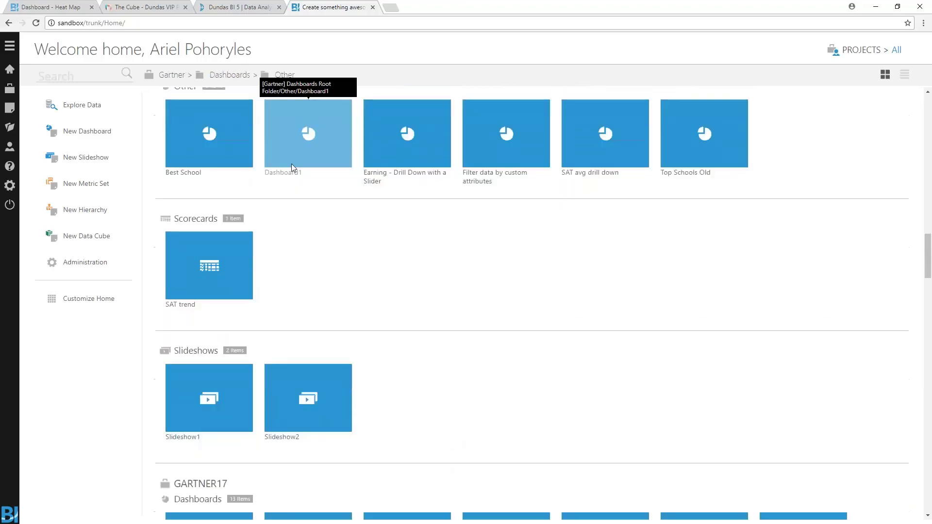
# - Search the home page's content for "map" and clear the search again to list all items
pyautogui.scroll(1, 208, 197)
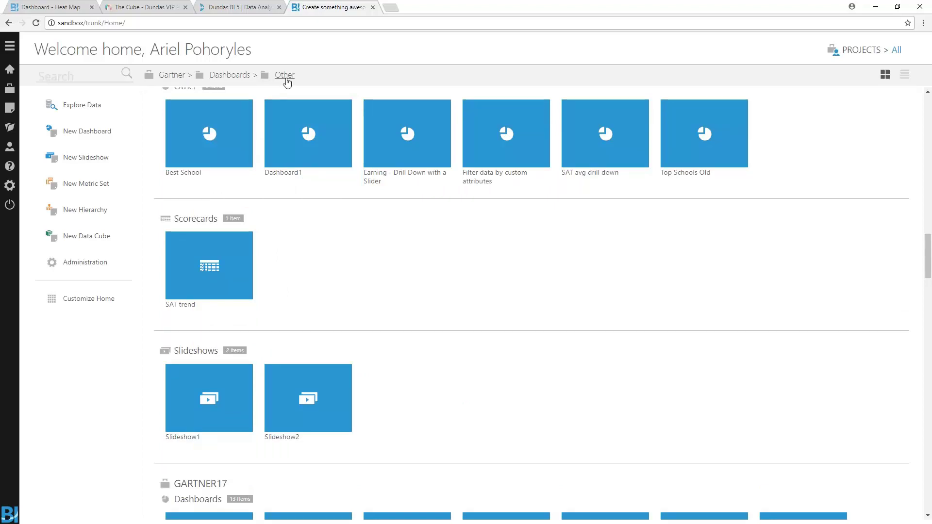
pyautogui.scroll(1, 308, 245)
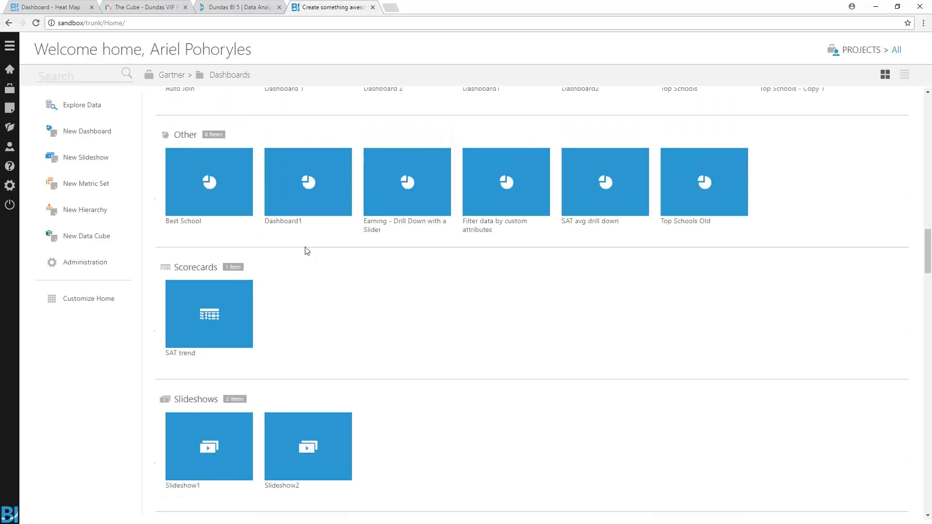
pyautogui.scroll(2, 209, 170)
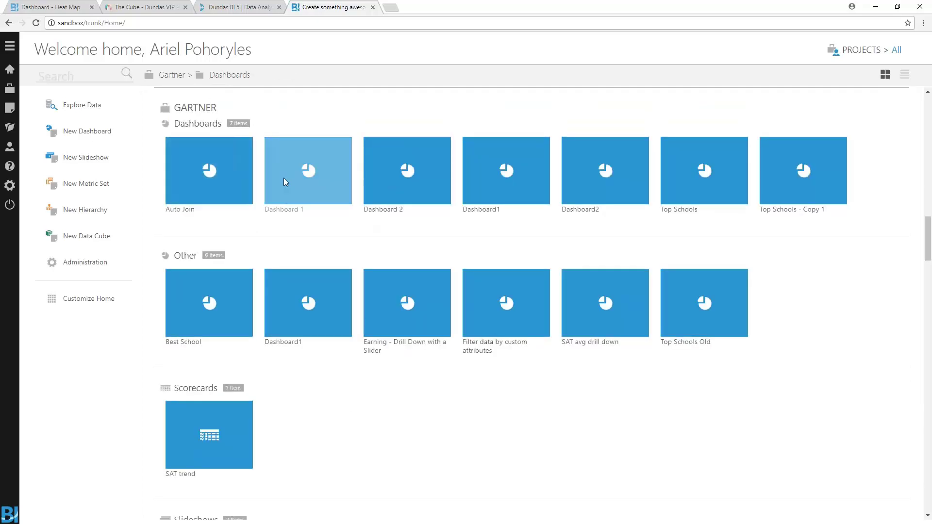
pyautogui.scroll(15, 277, 145)
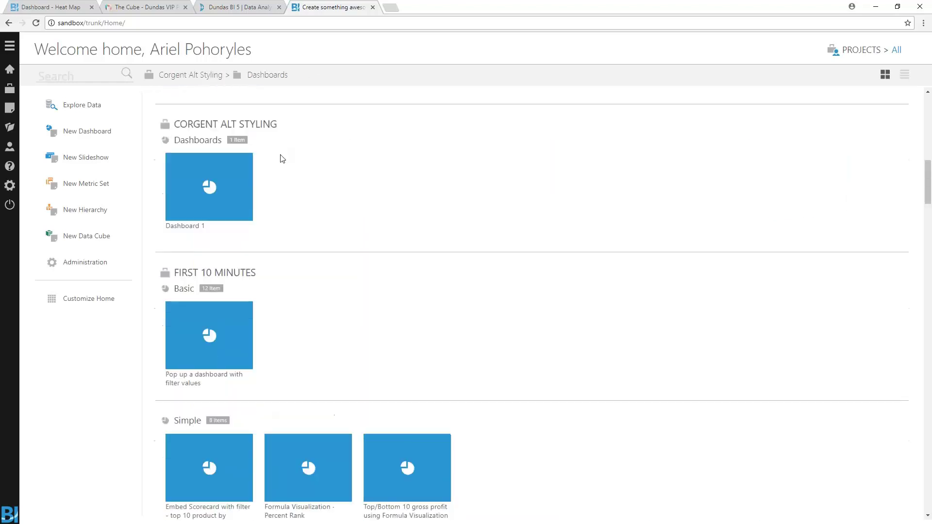
pyautogui.scroll(2, 276, 167)
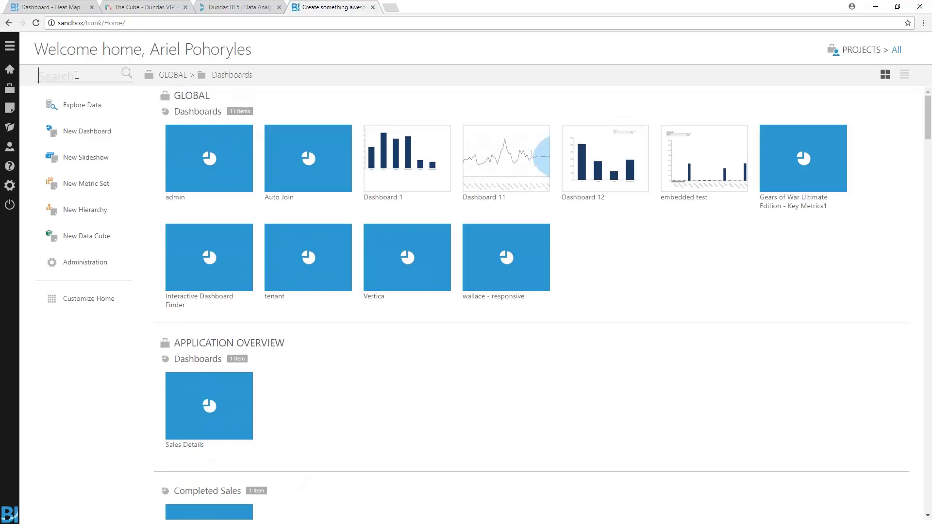
pyautogui.write('map')
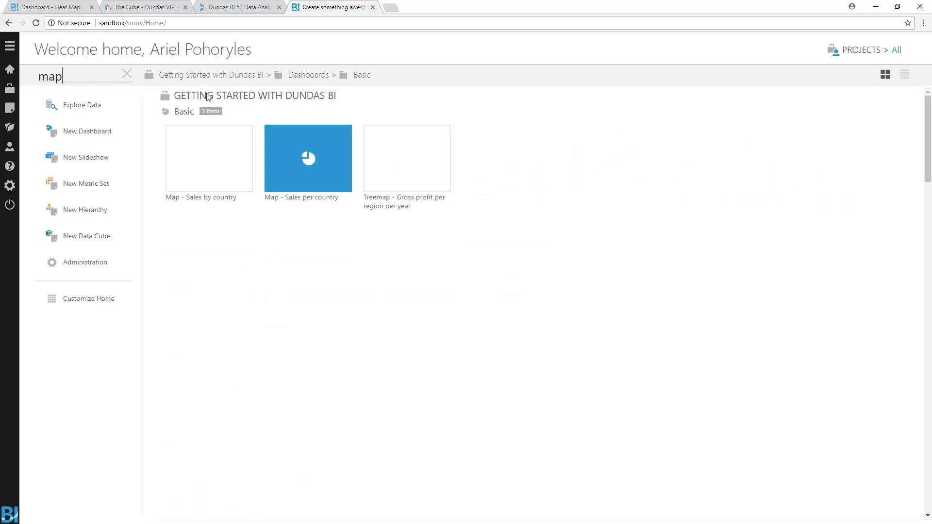
pyautogui.click(126, 74)
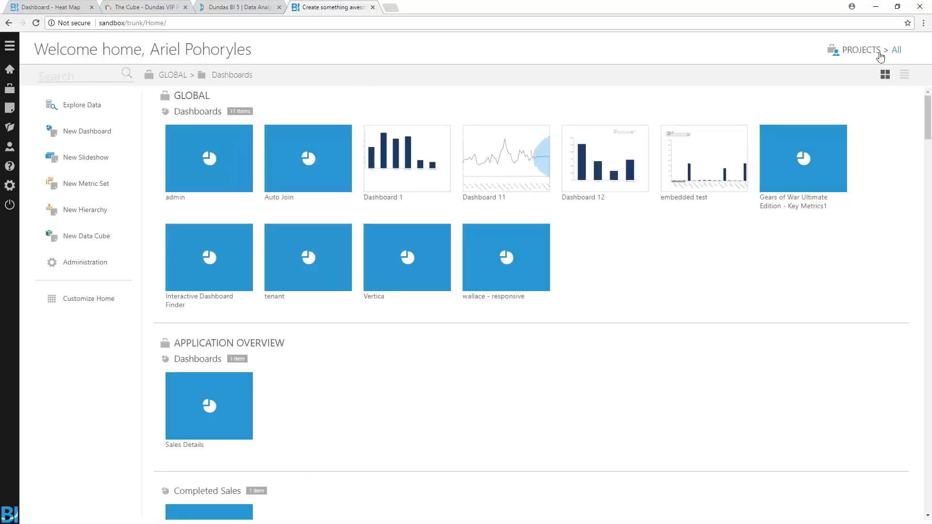
# - View the home page's project selector, and compare the content in list view before returning to thumbnails
pyautogui.click(896, 55)
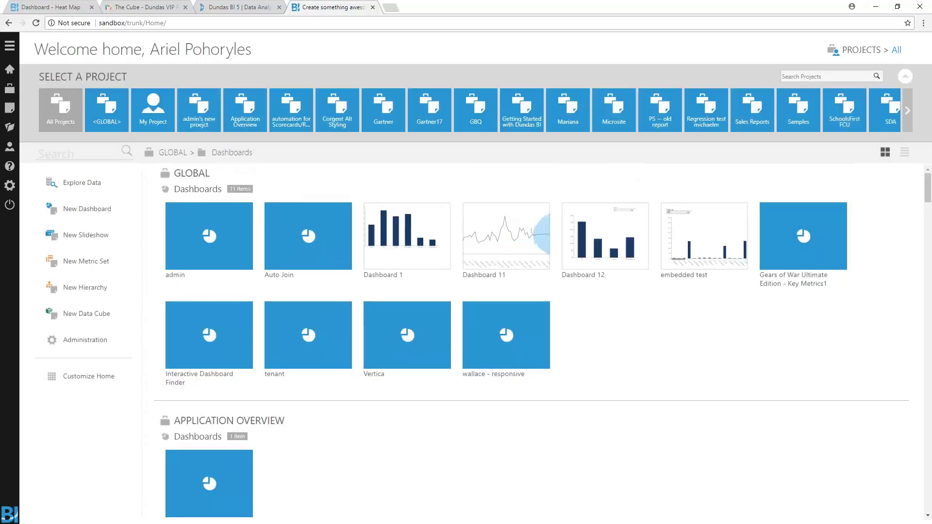
pyautogui.click(896, 50)
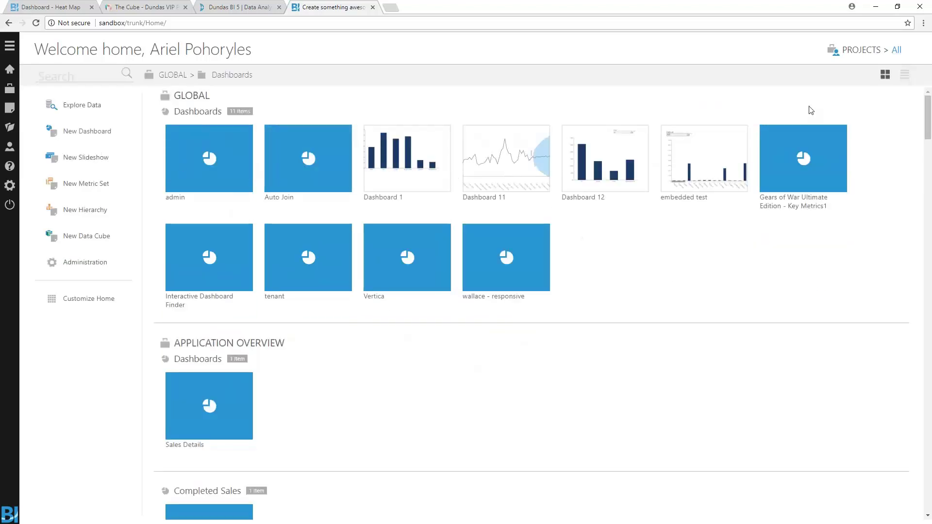
pyautogui.click(905, 75)
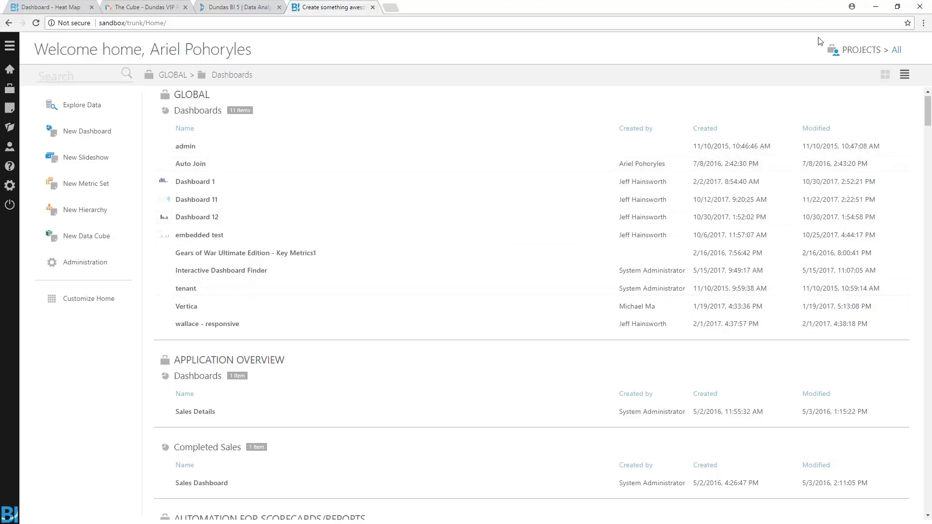
pyautogui.click(885, 74)
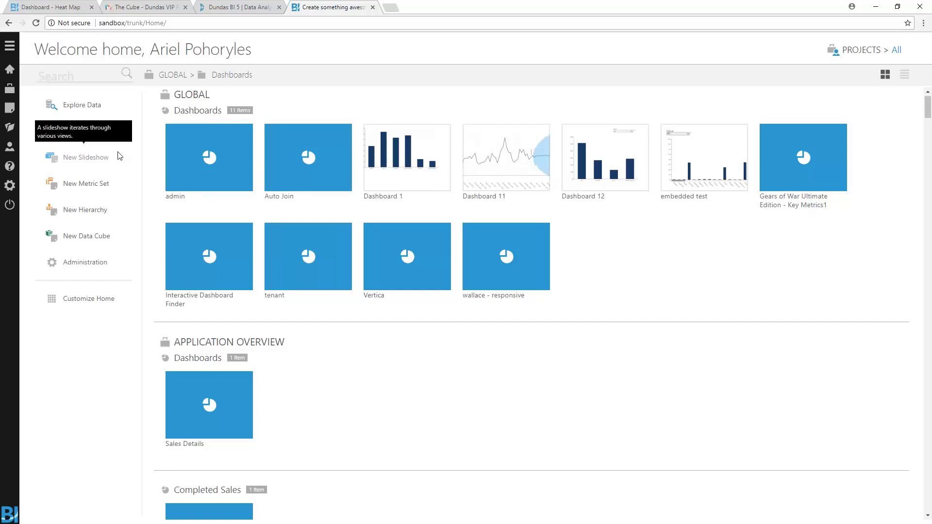
# - Open the administration overview and view the details of the invalid licenses alert, closing the license list again
pyautogui.click(94, 263)
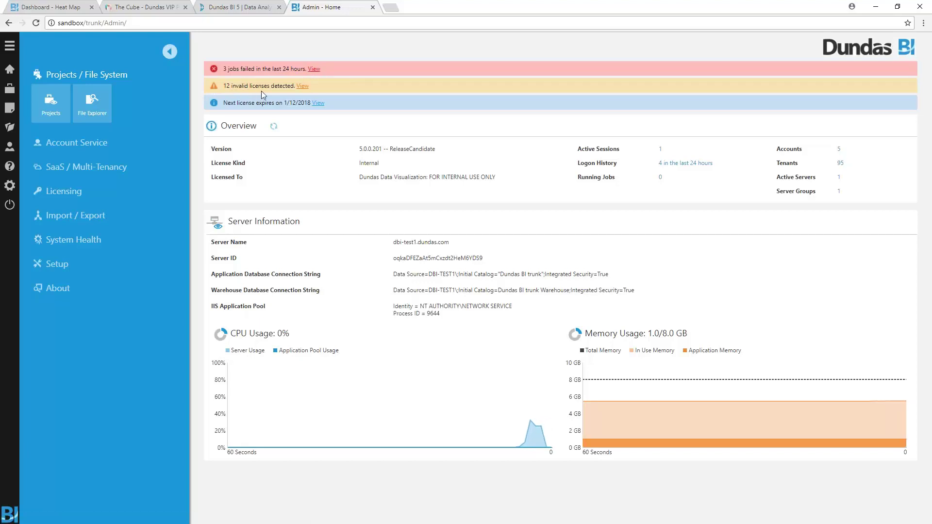
pyautogui.click(302, 86)
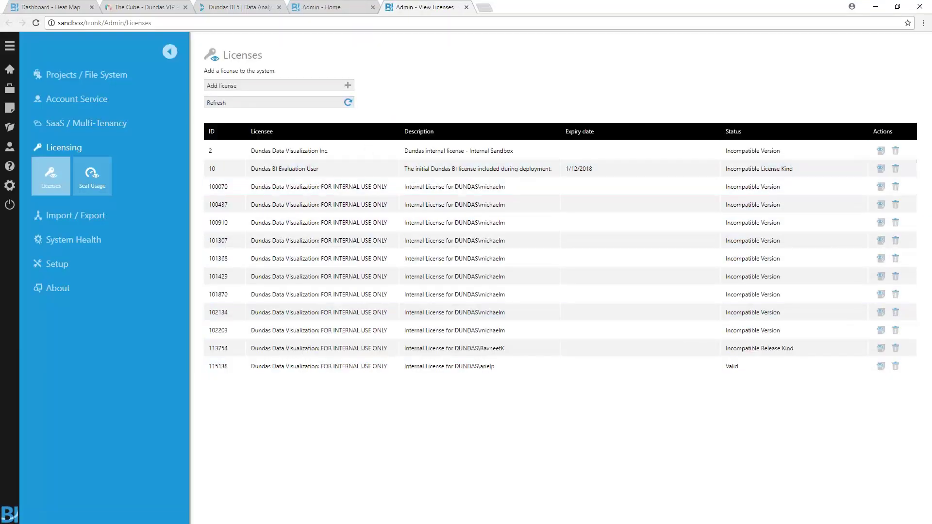
pyautogui.click(467, 8)
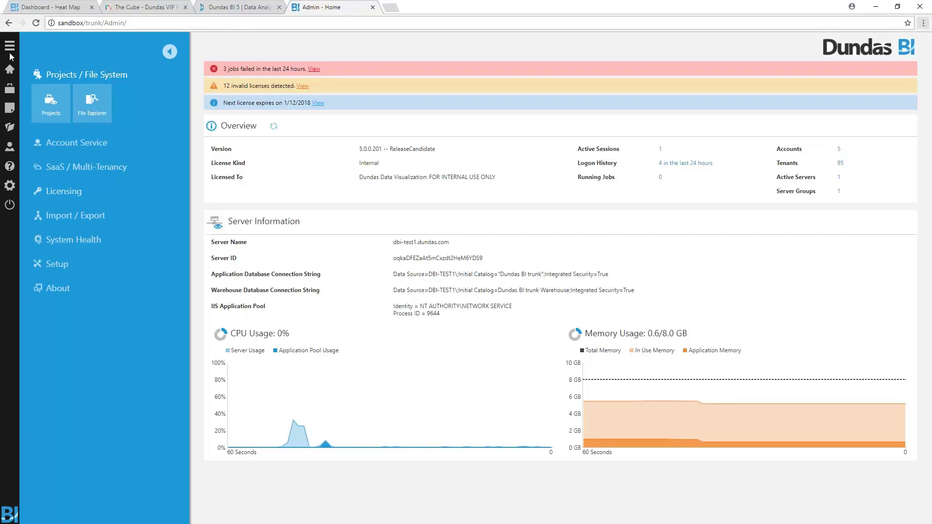
# - Create a blank data cube from [Sheet1$] of the Sales by Country and Time data connector
pyautogui.click(10, 108)
pyautogui.click(121, 204)
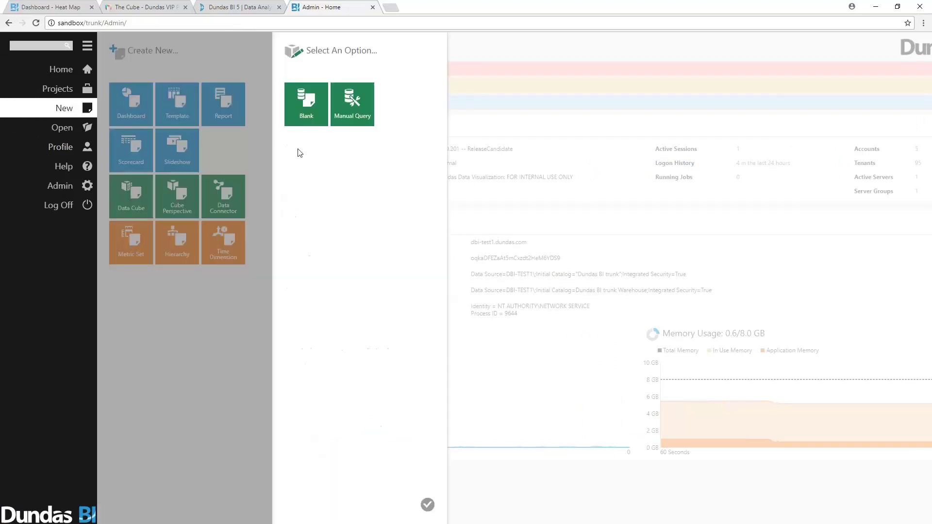
pyautogui.click(304, 111)
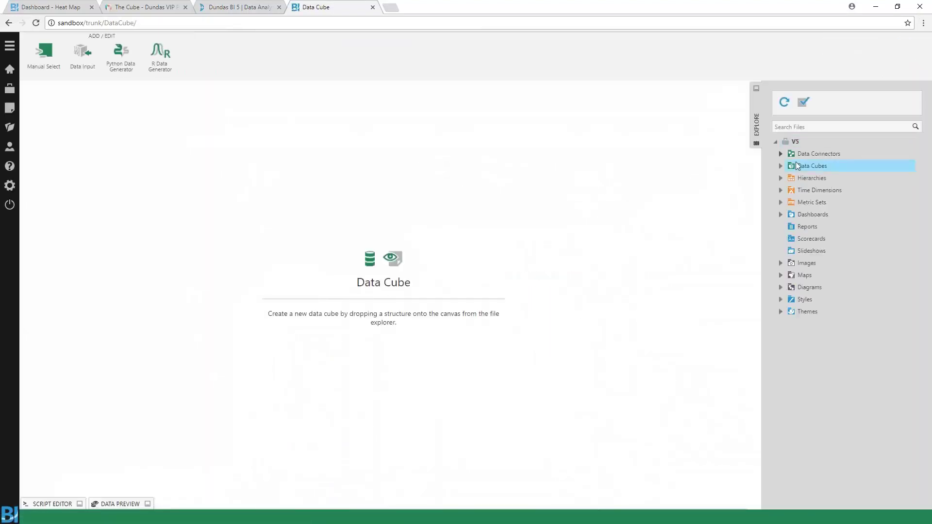
pyautogui.click(782, 153)
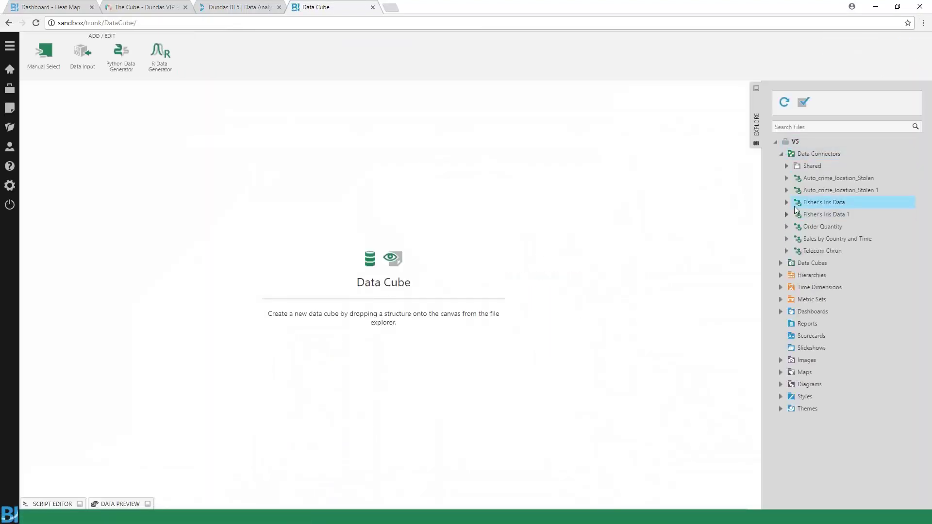
pyautogui.click(787, 238)
pyautogui.moveTo(821, 250); pyautogui.dragTo(501, 292)
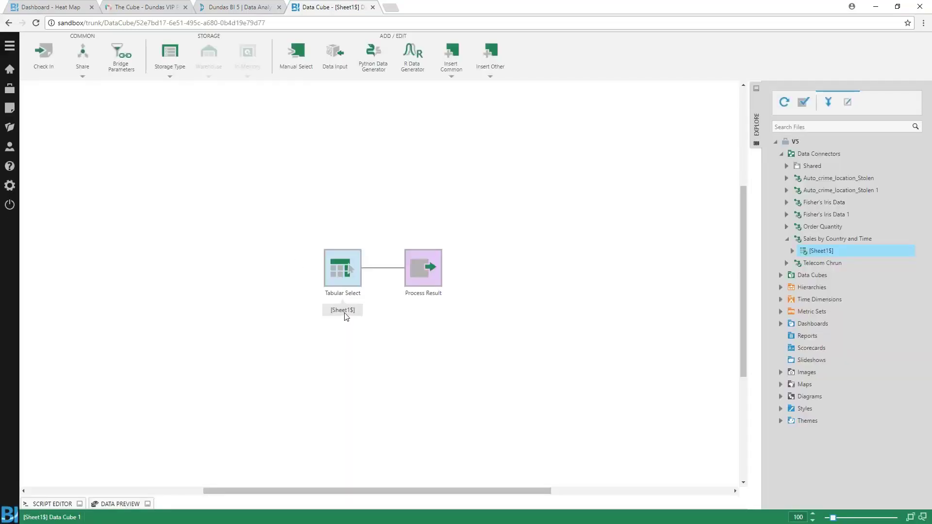
# - Preview the Tabular Select output and examine the statistics for its Continent, Country, Date and Sales Amount columns
pyautogui.click(334, 260)
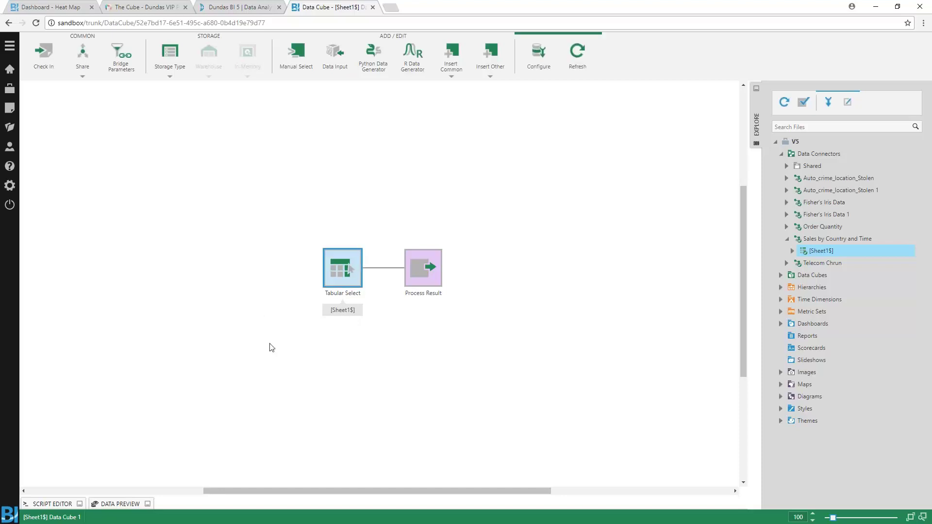
pyautogui.click(121, 504)
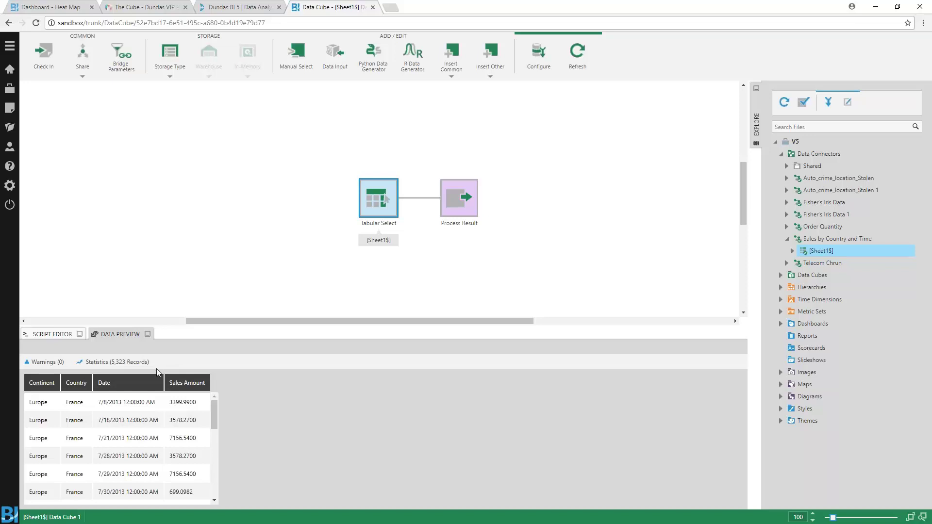
pyautogui.click(123, 363)
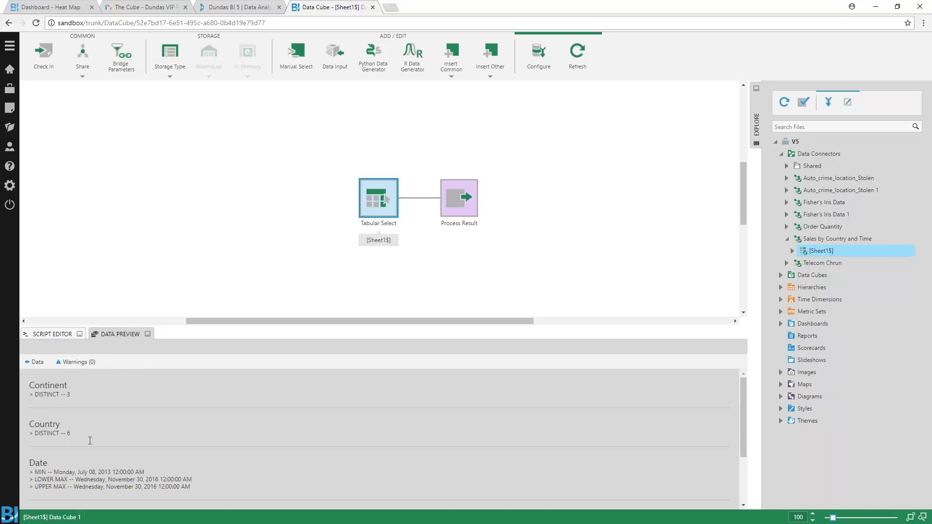
pyautogui.scroll(-3, 74, 434)
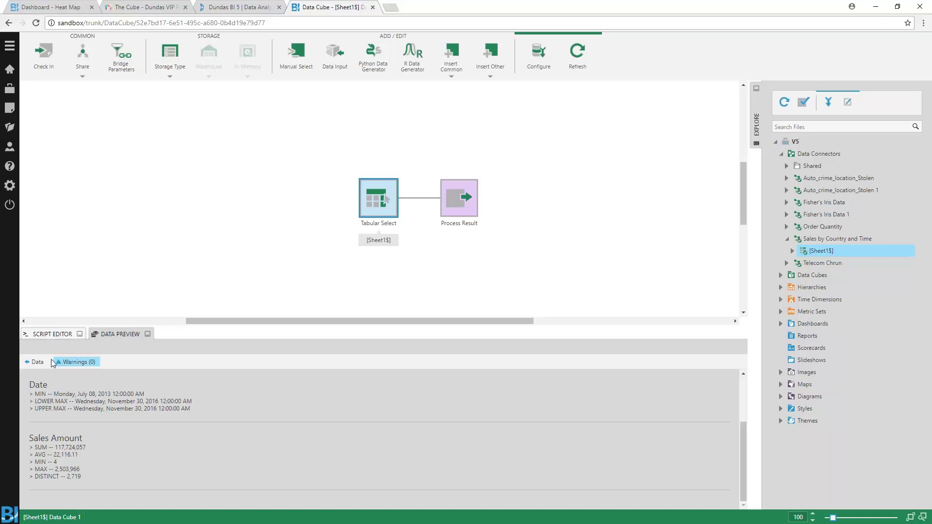
pyautogui.click(38, 362)
# - Insert a Filter transform on the link between Tabular Select and Process Result
pyautogui.click(423, 199)
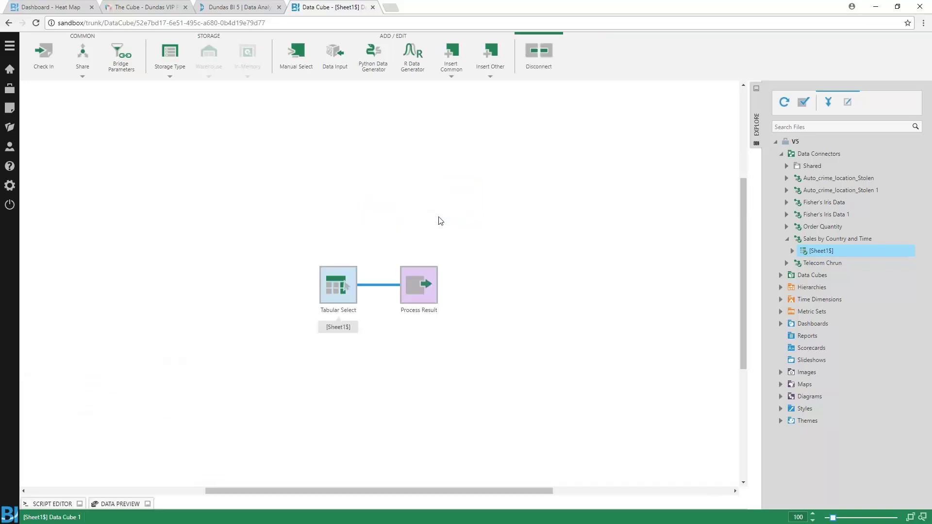
pyautogui.click(454, 51)
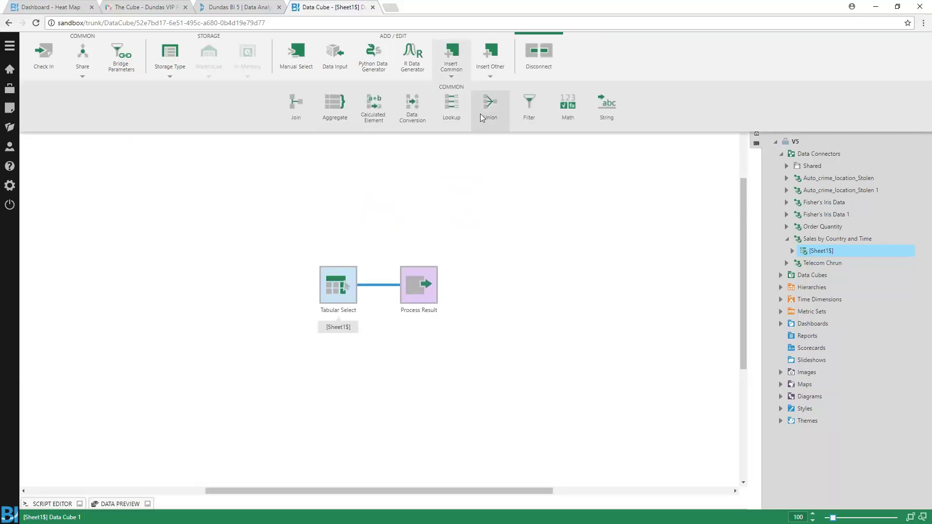
pyautogui.click(530, 103)
# - Configure the Filter's Country element with the Does Not Equal operator and the value France
pyautogui.doubleClick(383, 287)
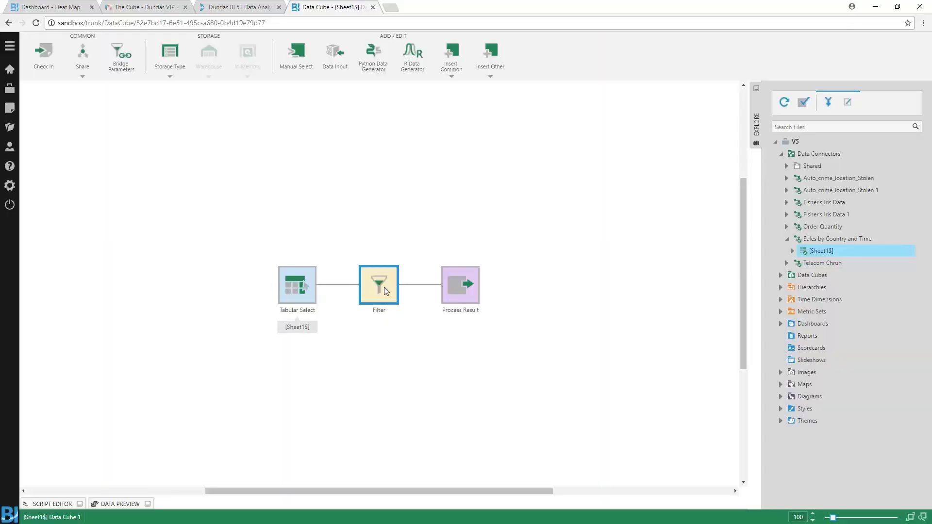
pyautogui.click(176, 211)
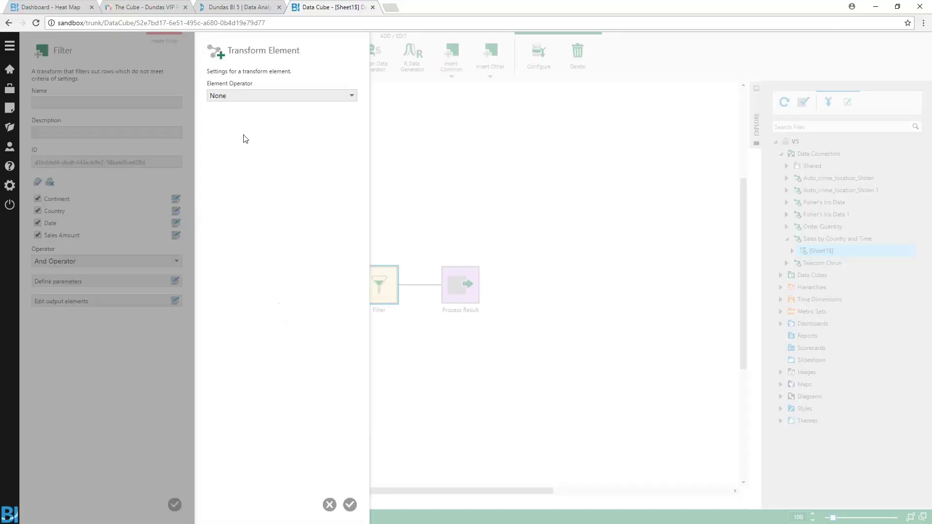
pyautogui.click(256, 98)
pyautogui.click(257, 126)
pyautogui.click(295, 120)
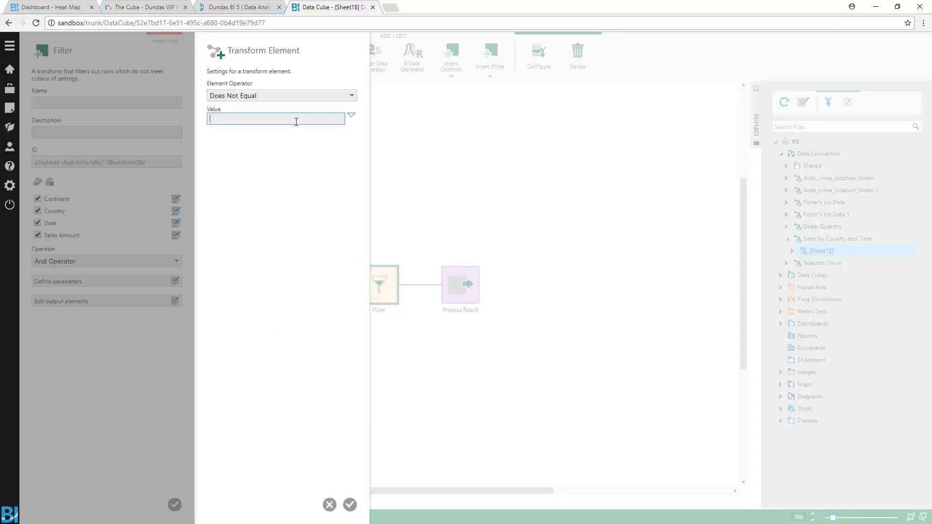
pyautogui.write('France')
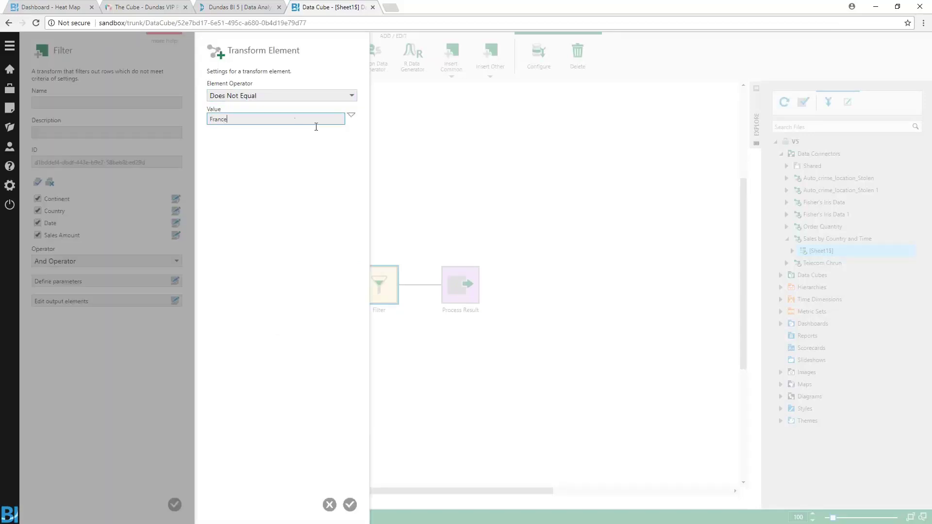
pyautogui.click(350, 505)
pyautogui.click(176, 505)
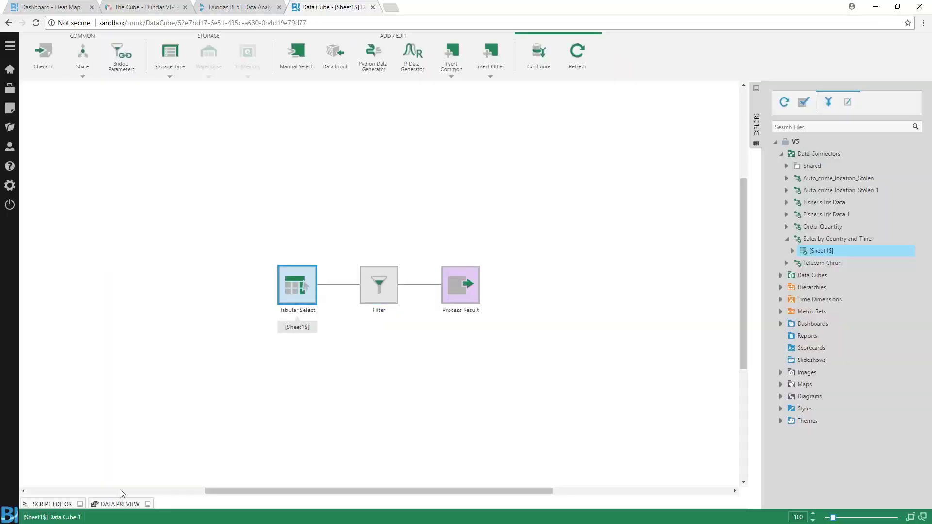
# - Preview the Filter transform's output data and examine its statistics, particularly the distinct Country values
pyautogui.click(122, 504)
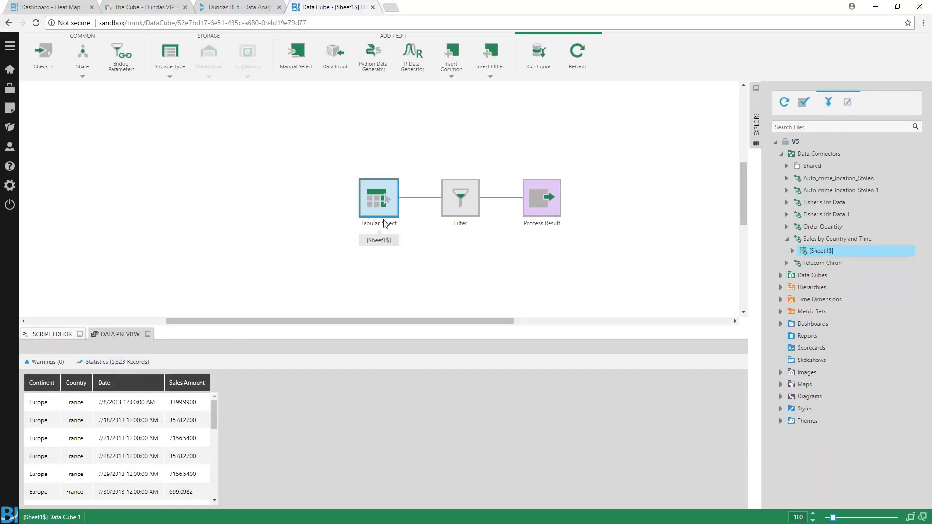
pyautogui.click(457, 199)
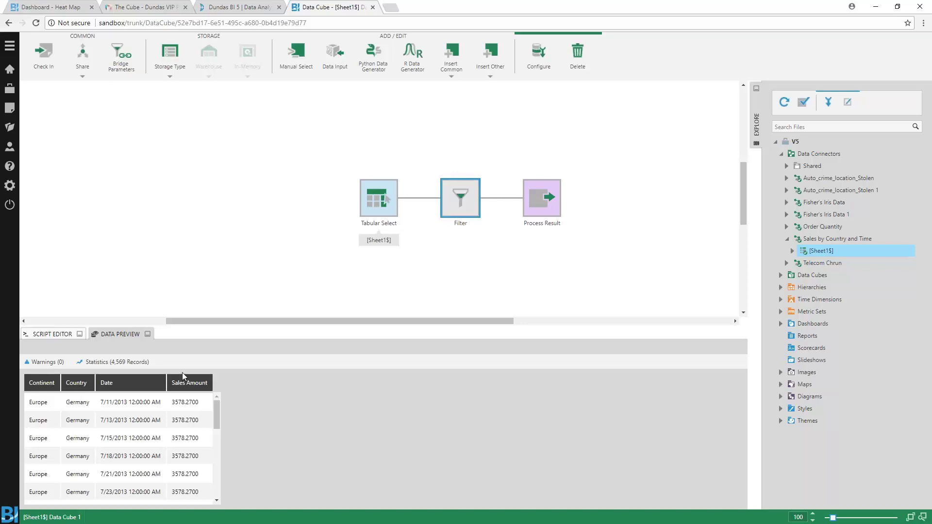
pyautogui.click(135, 365)
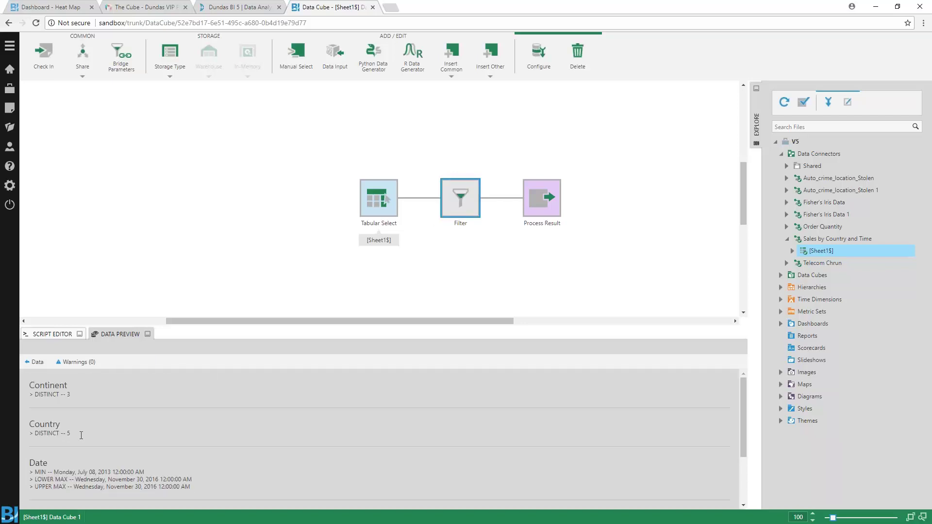
pyautogui.moveTo(81, 435); pyautogui.dragTo(34, 433)
pyautogui.click(93, 432)
pyautogui.click(37, 362)
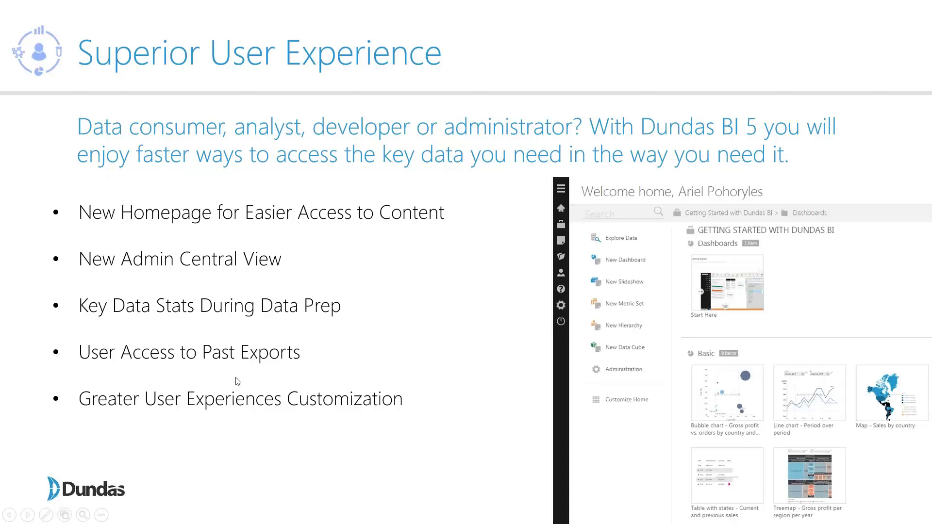
# - Switch from the slideshow to Dundas BI and download Dashboard 29.xlsx from the export history in the user profile
pyautogui.hotkey('alt', 'Tab')
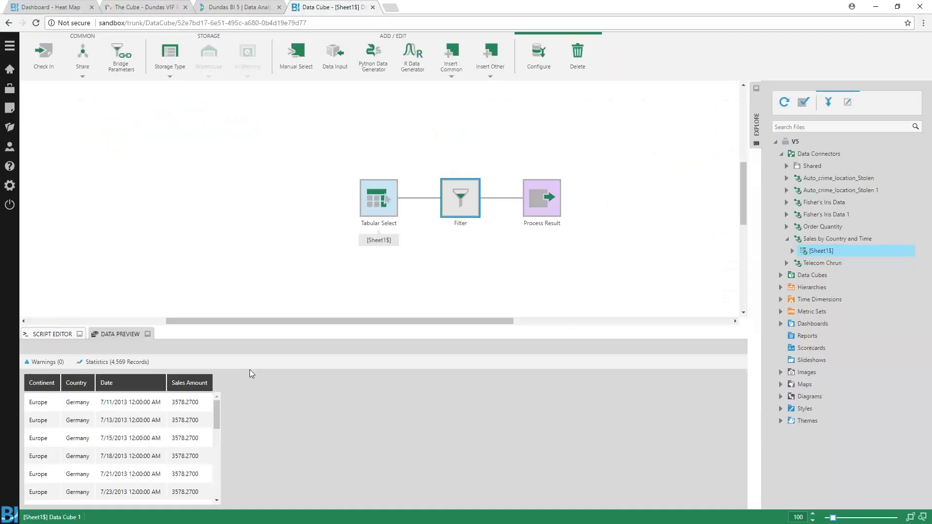
pyautogui.click(10, 148)
pyautogui.scroll(-2, 193, 327)
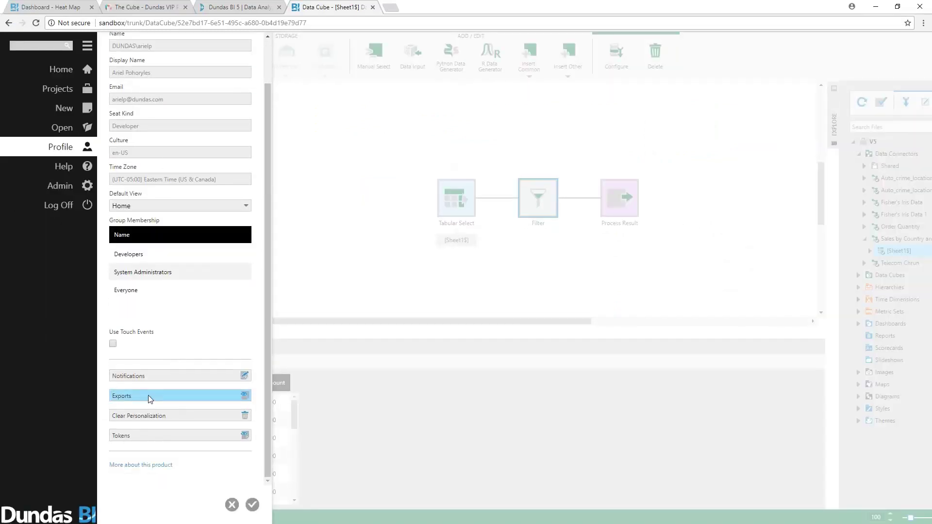
pyautogui.click(148, 396)
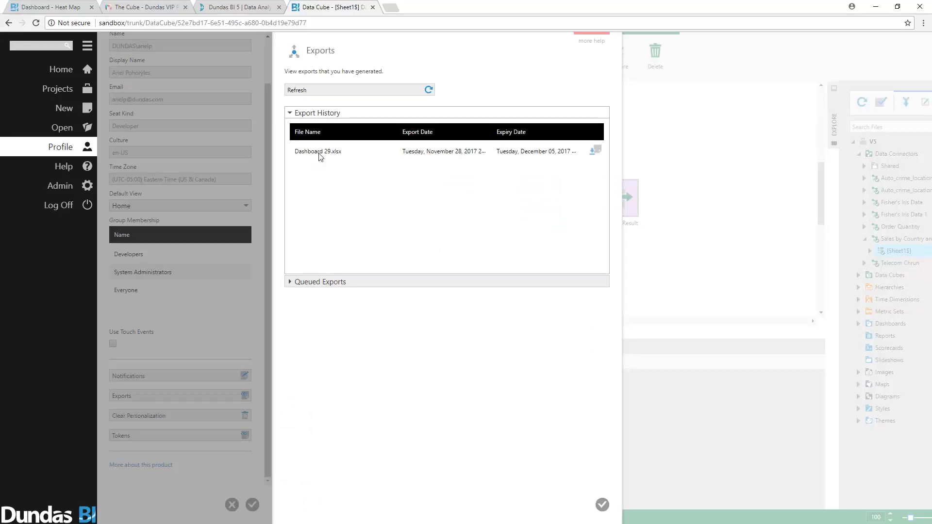
pyautogui.click(595, 151)
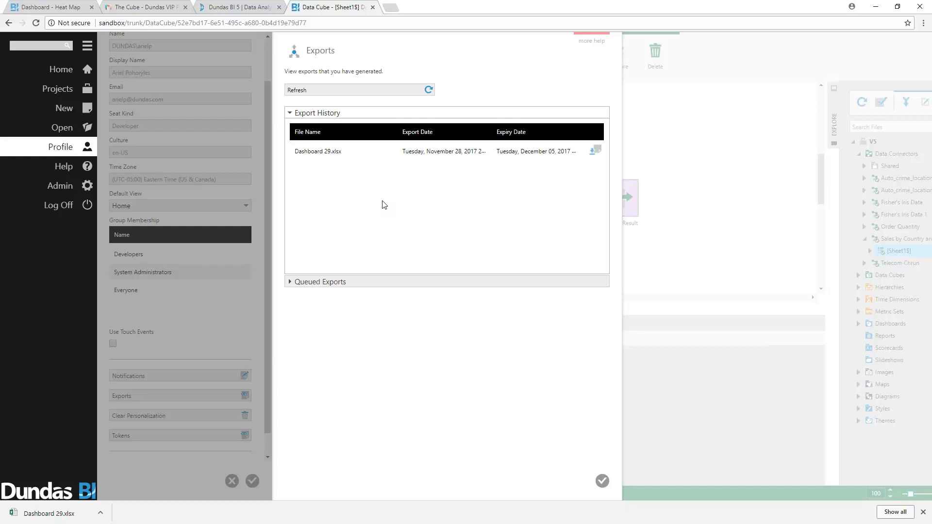
pyautogui.click(923, 512)
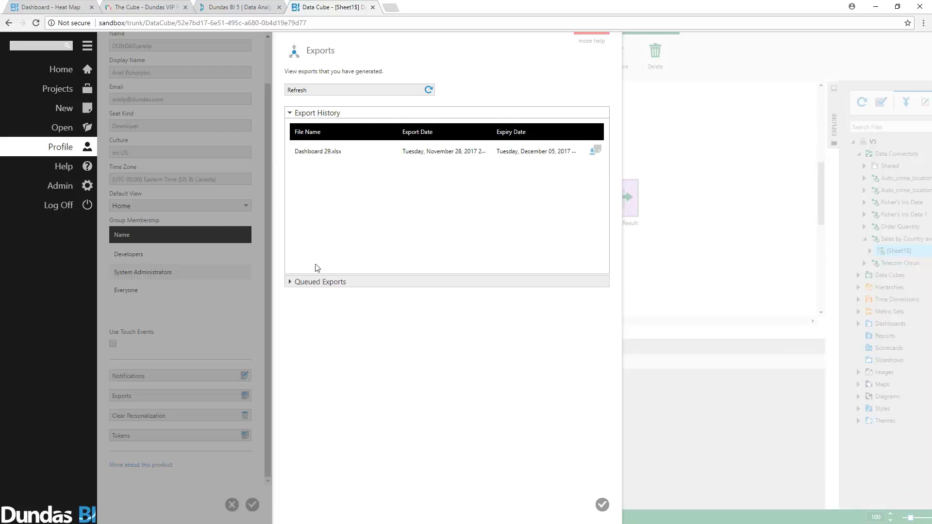
# - Review the profile's Queued Exports list, return to Export History and close the exports and profile dialogs
pyautogui.click(326, 284)
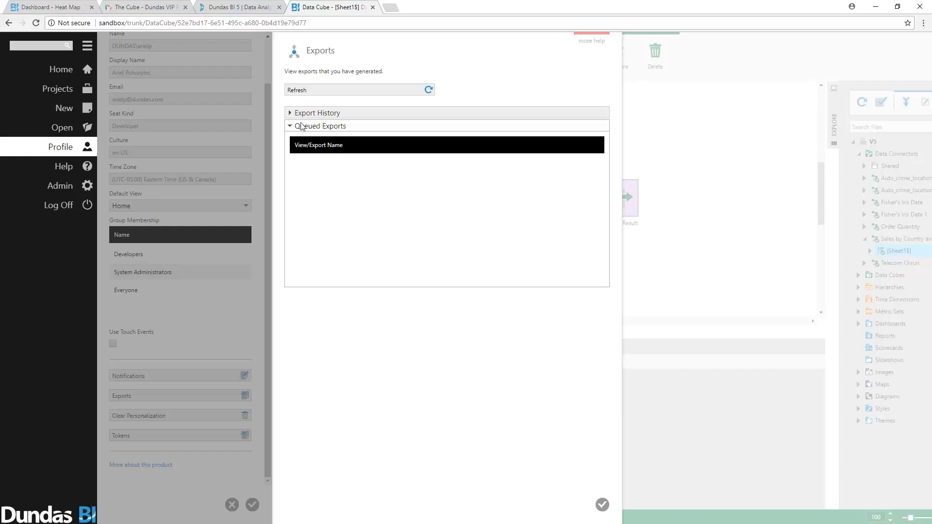
pyautogui.click(305, 113)
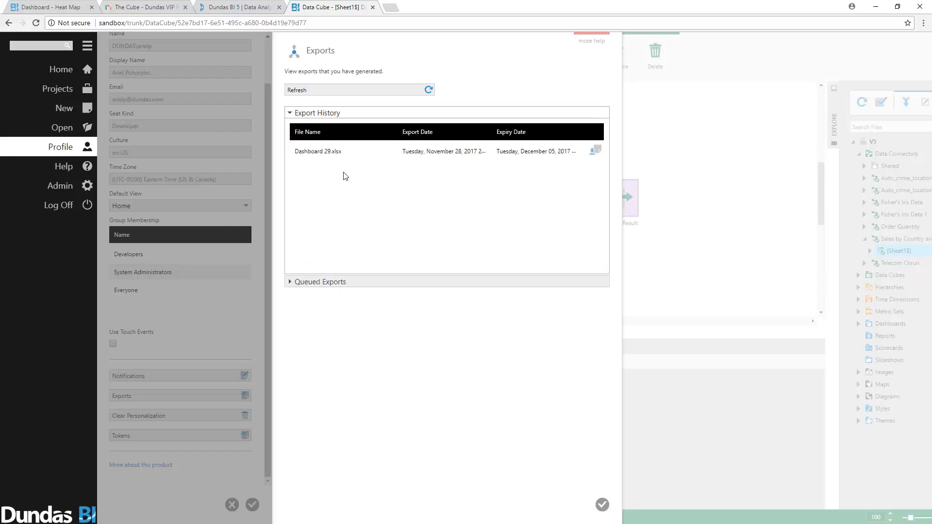
pyautogui.click(602, 505)
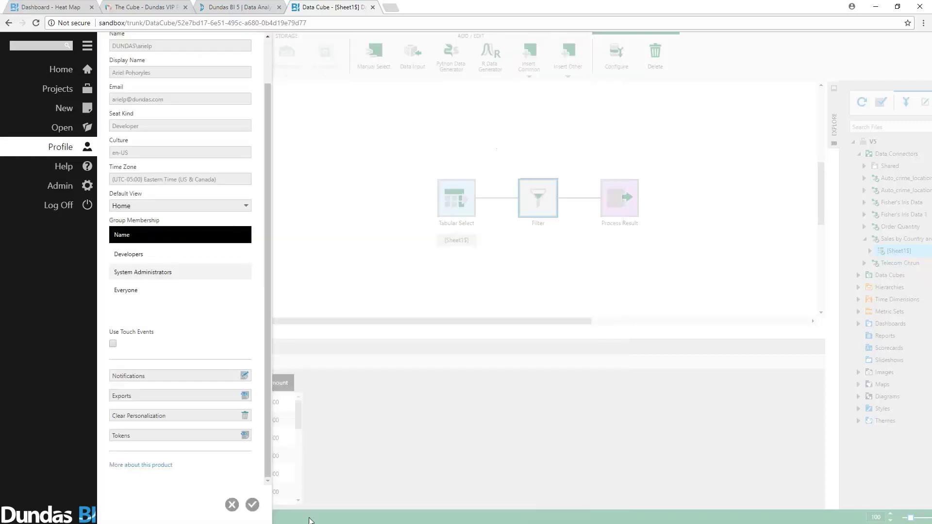
pyautogui.click(252, 505)
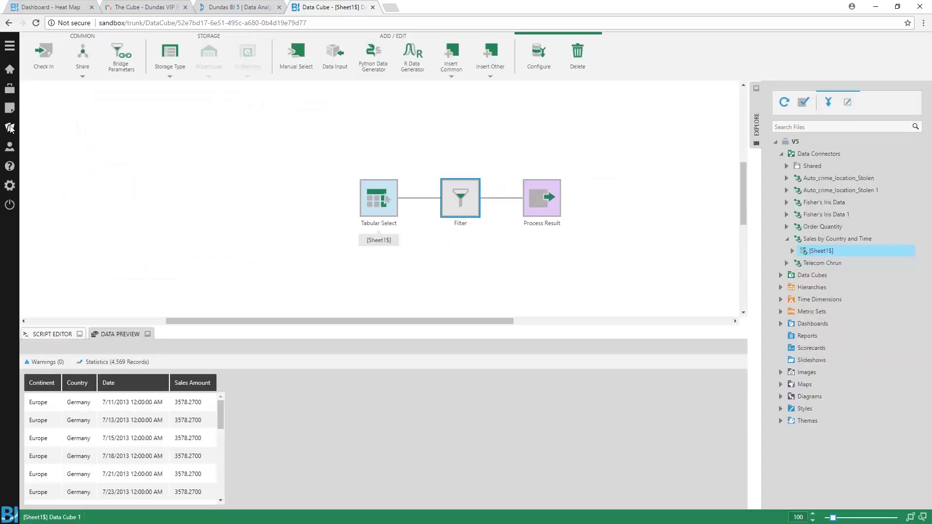
# - Open Dashboard 6 in view mode and examine its sharing options
pyautogui.click(10, 128)
pyautogui.click(127, 505)
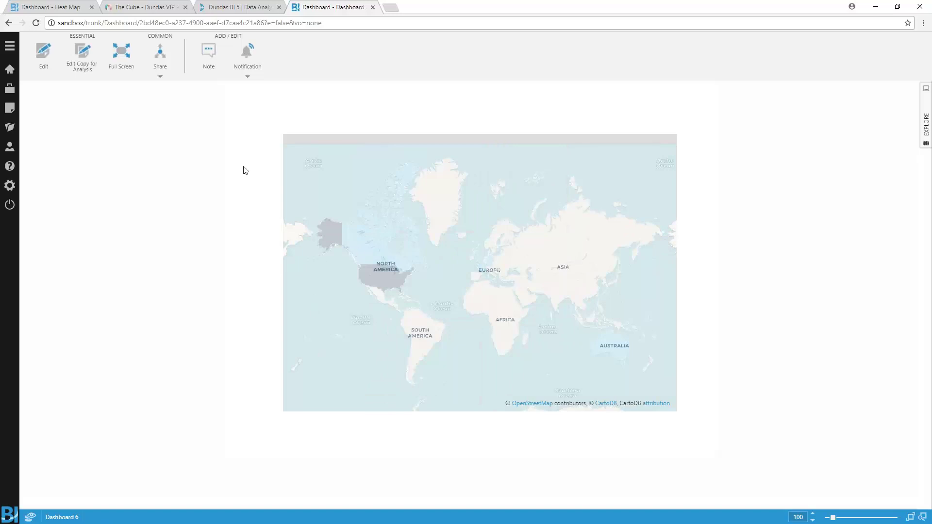
pyautogui.click(164, 58)
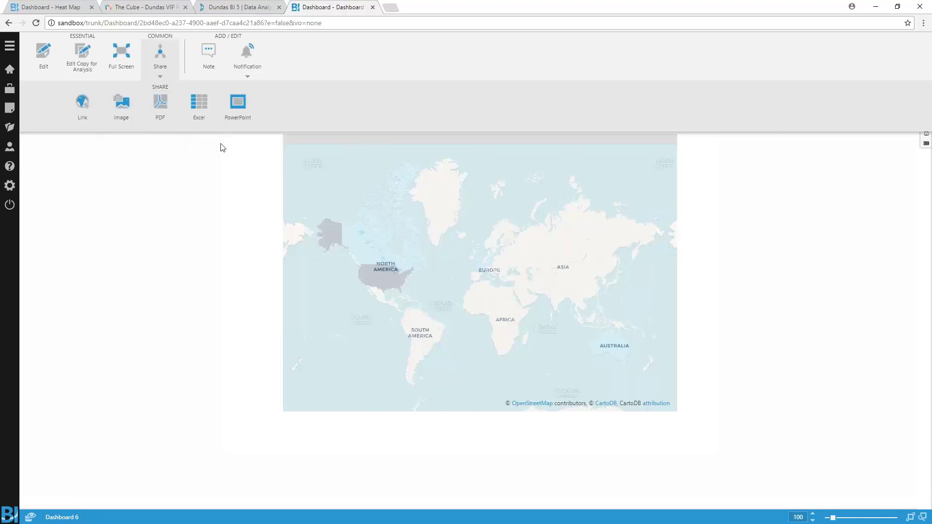
pyautogui.click(162, 58)
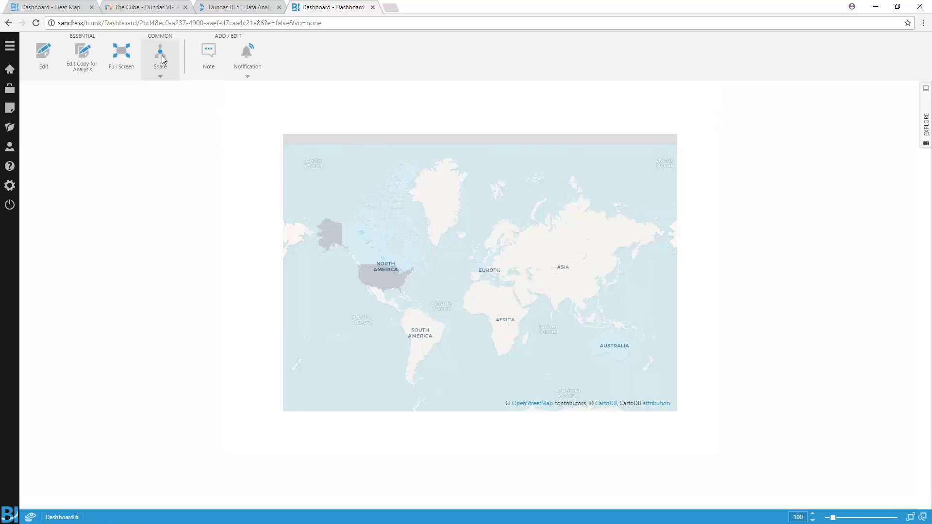
# - Edit Dashboard 6, narrowing the map to about 650 px and moving it towards the canvas's upper-left corner
pyautogui.click(57, 66)
pyautogui.click(365, 226)
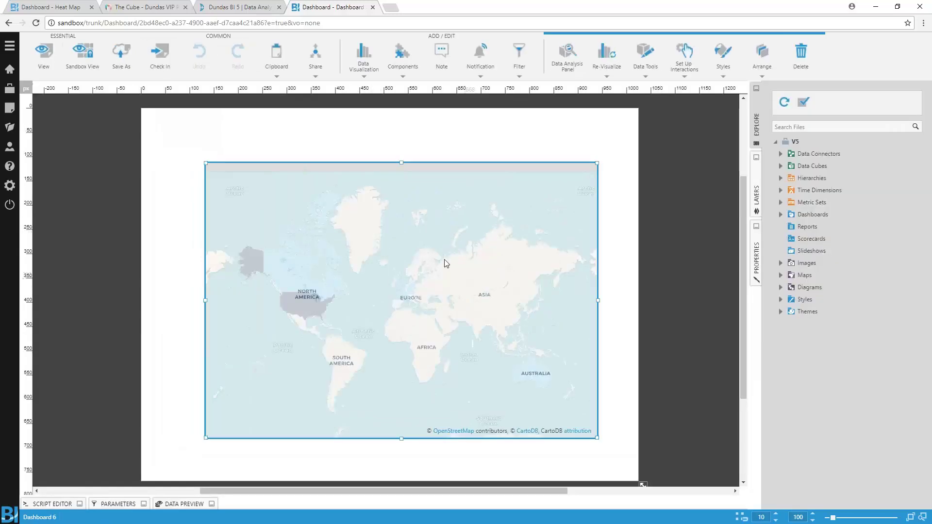
pyautogui.moveTo(598, 438); pyautogui.dragTo(520, 440)
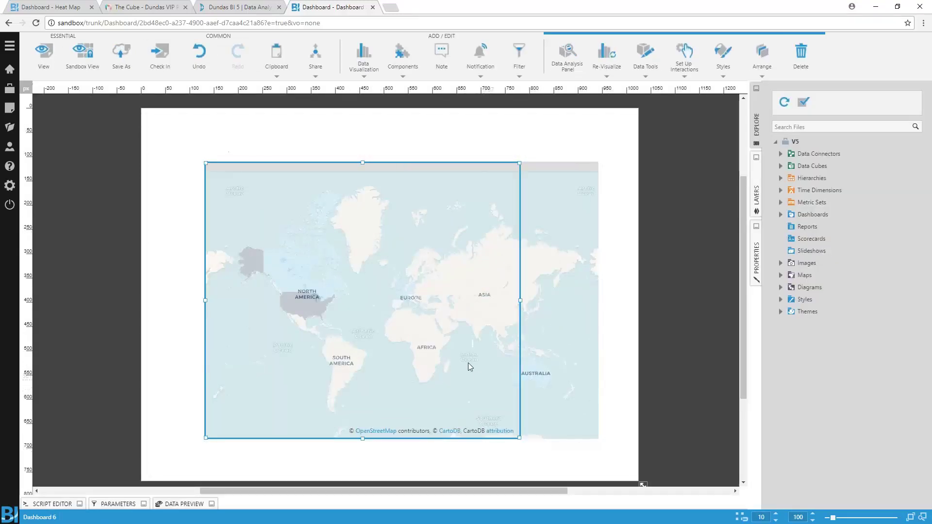
pyautogui.moveTo(465, 336); pyautogui.dragTo(429, 326)
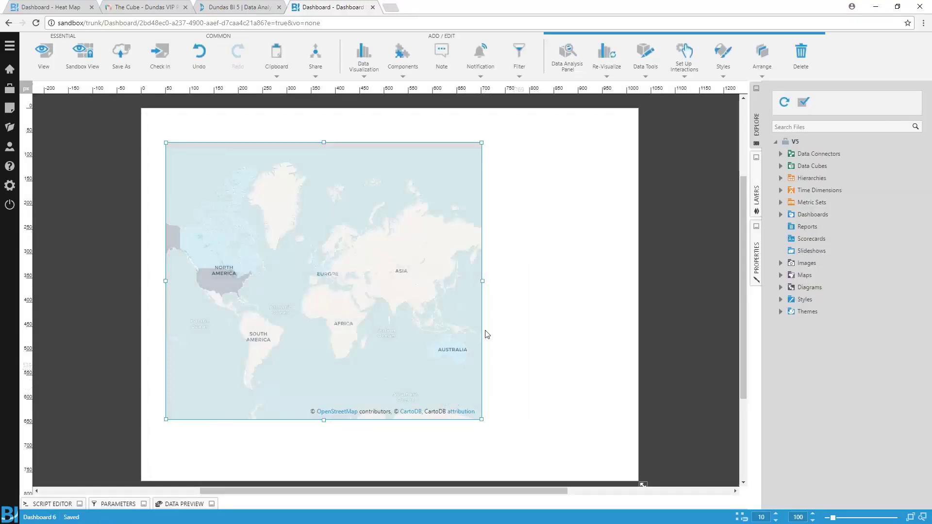
# - Disable the Note application privilege in the dashboard's own properties
pyautogui.click(702, 267)
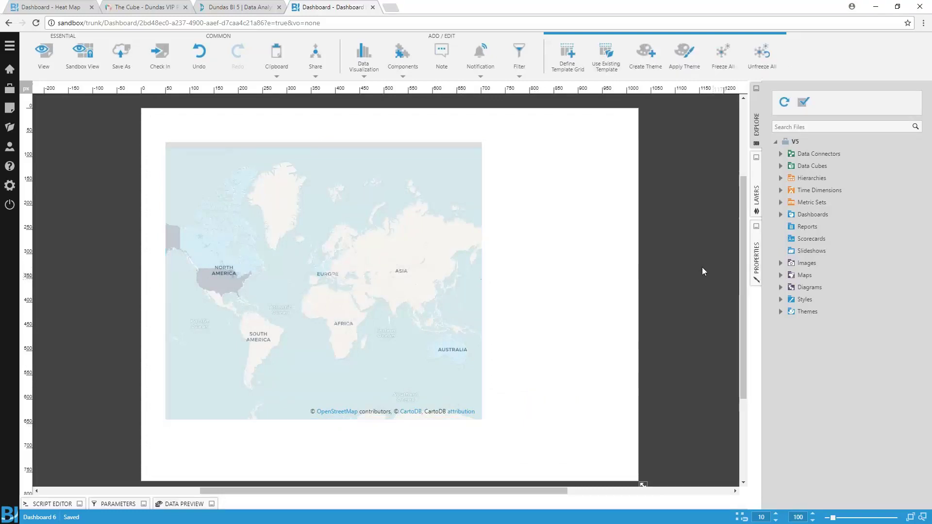
pyautogui.click(758, 253)
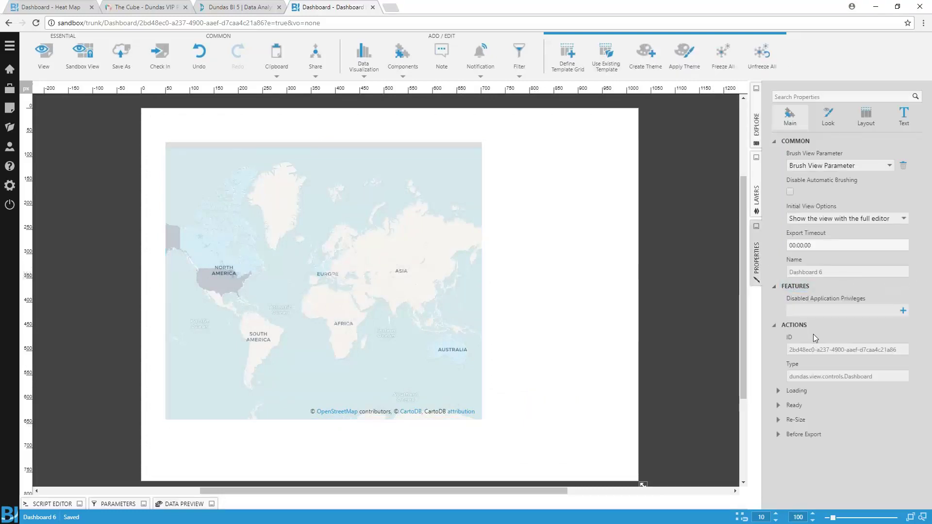
pyautogui.click(843, 311)
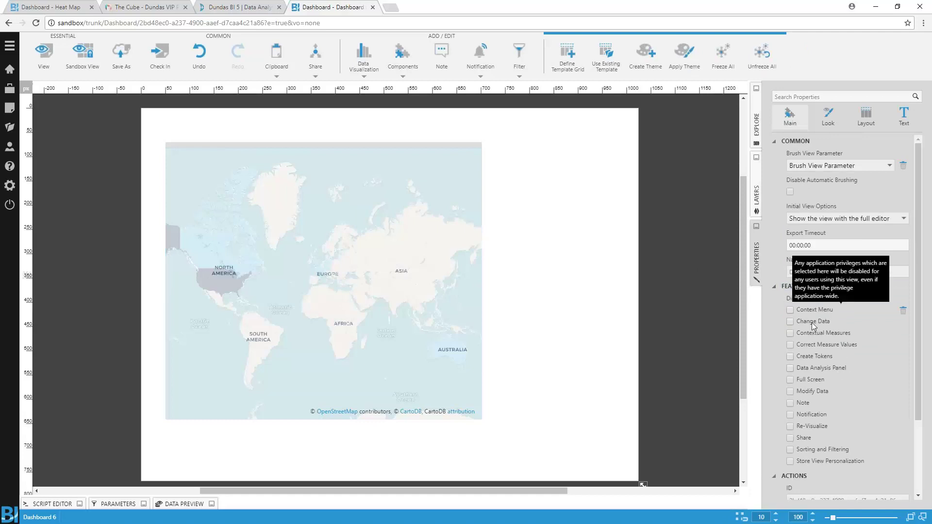
pyautogui.click(791, 404)
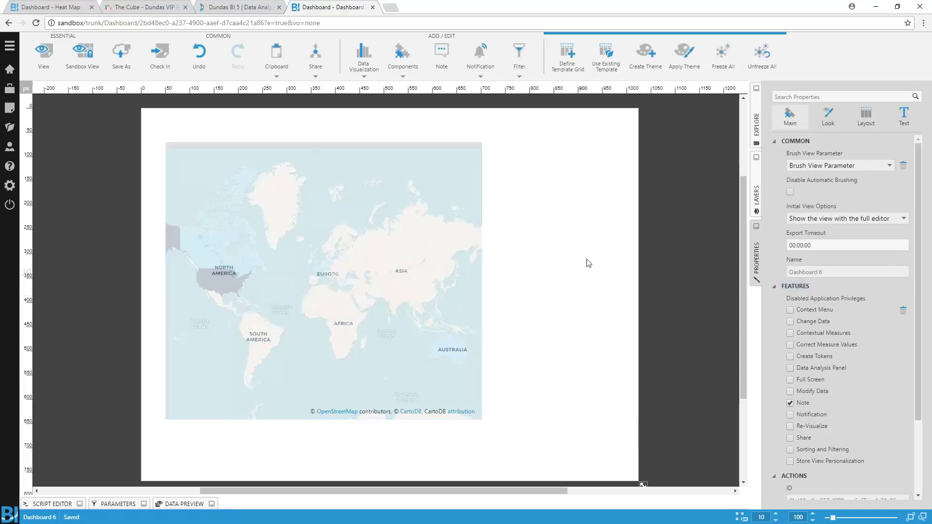
# - Restrict the map's allowed re-visualizing options to Table, Bar and Map
pyautogui.click(464, 245)
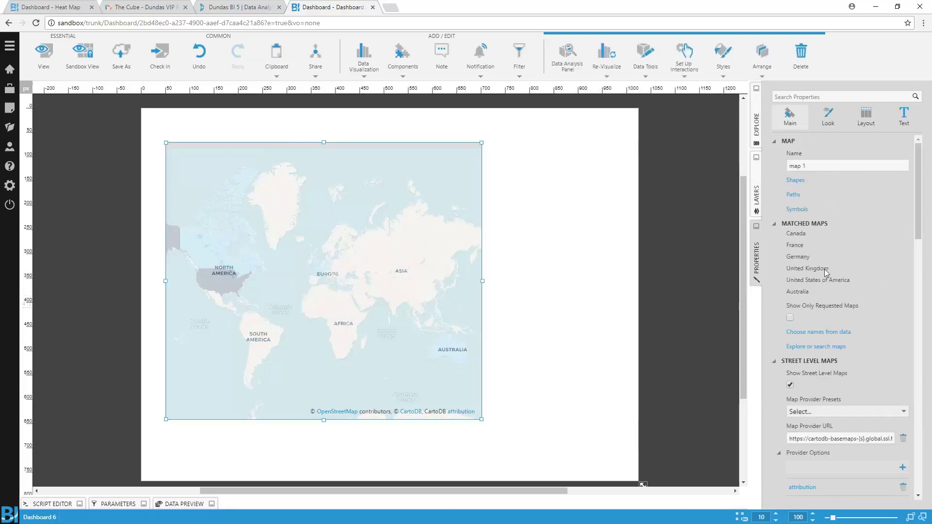
pyautogui.scroll(-4, 831, 316)
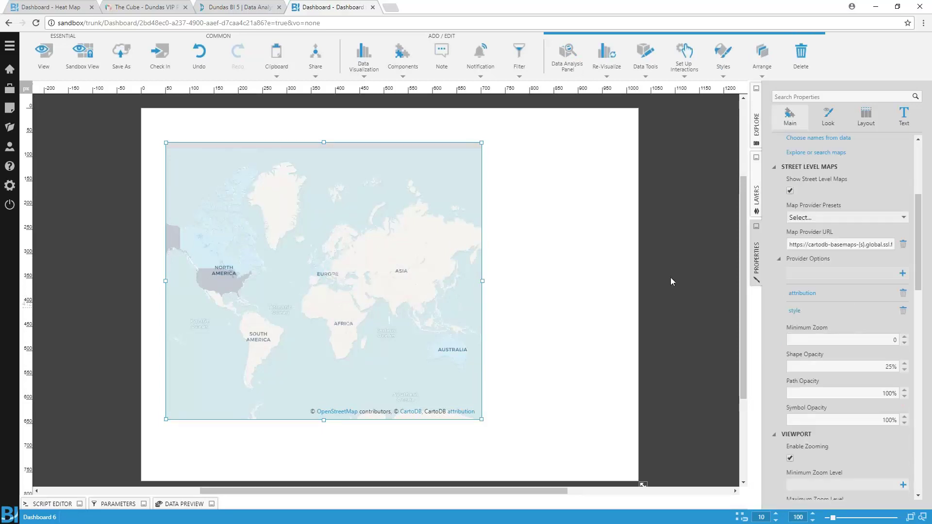
pyautogui.scroll(-5, 834, 316)
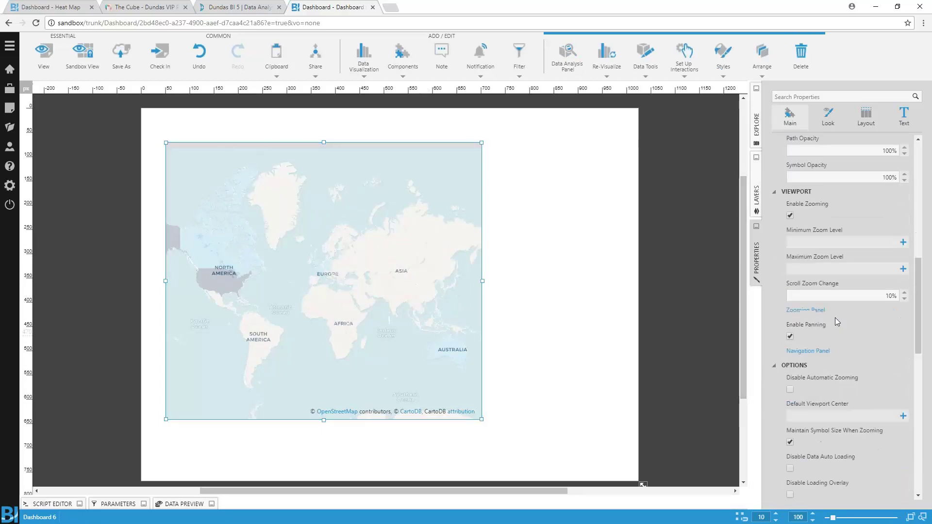
pyautogui.scroll(-3, 836, 319)
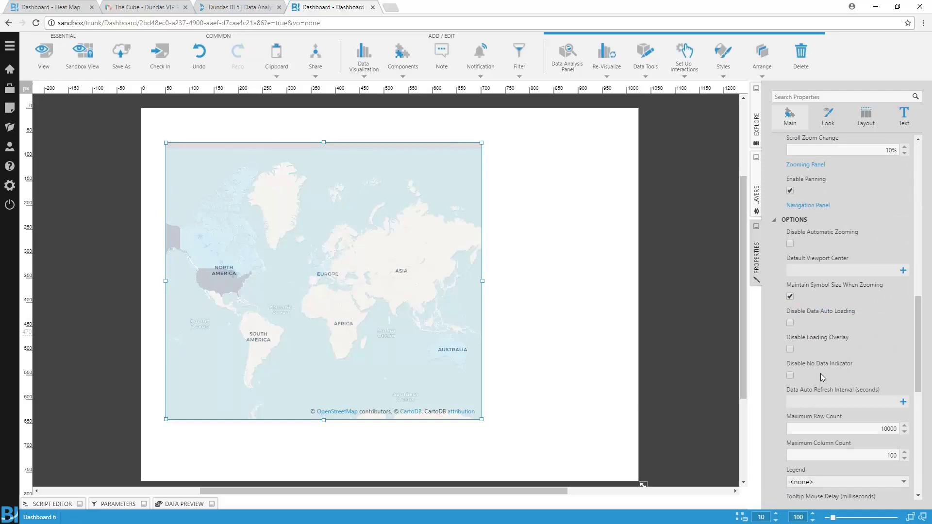
pyautogui.scroll(-5, 821, 373)
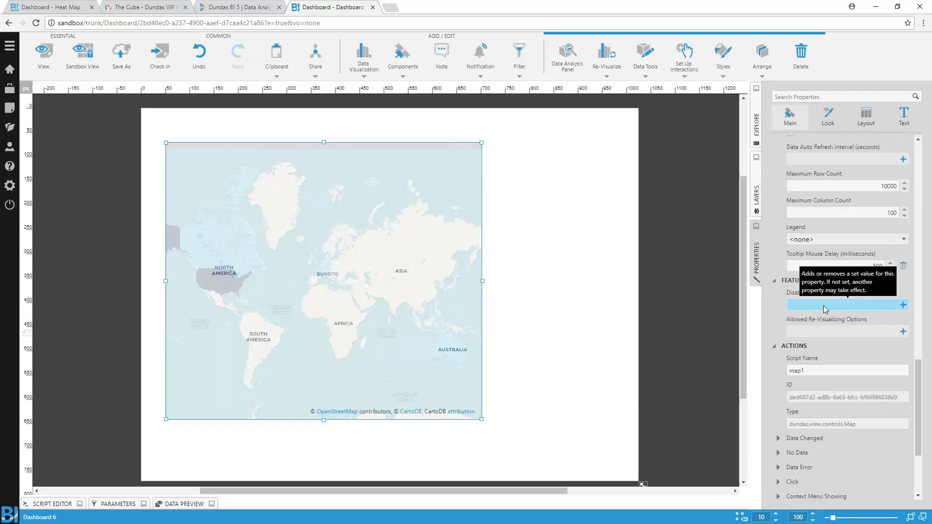
pyautogui.click(823, 332)
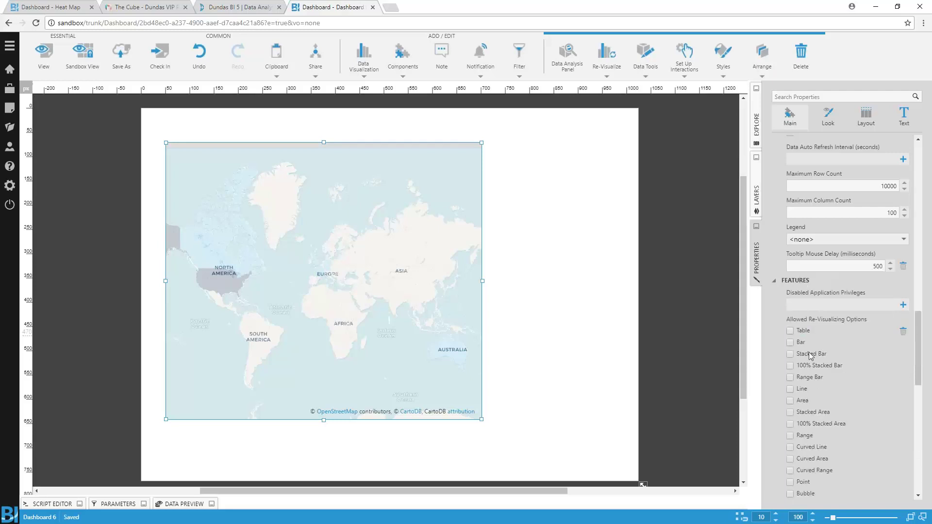
pyautogui.click(790, 331)
pyautogui.click(790, 342)
pyautogui.scroll(-4, 840, 389)
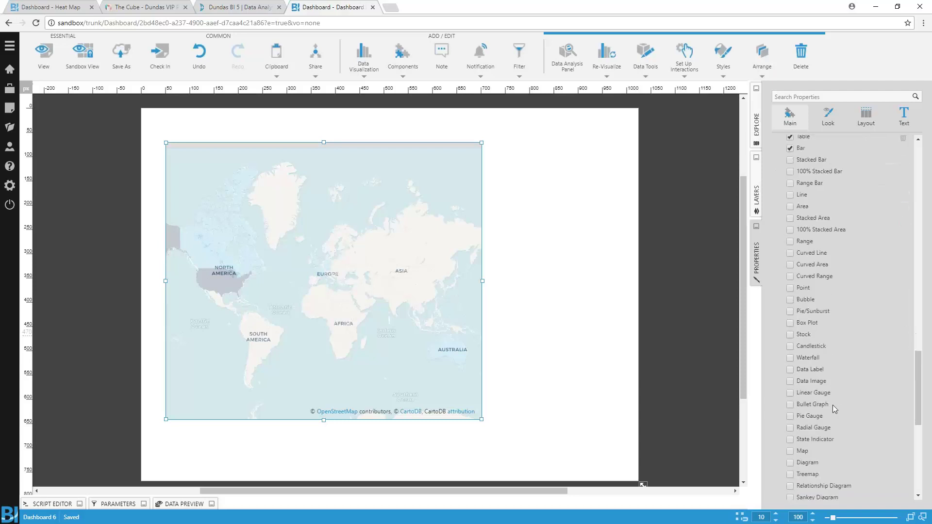
pyautogui.click(790, 451)
pyautogui.scroll(2, 836, 320)
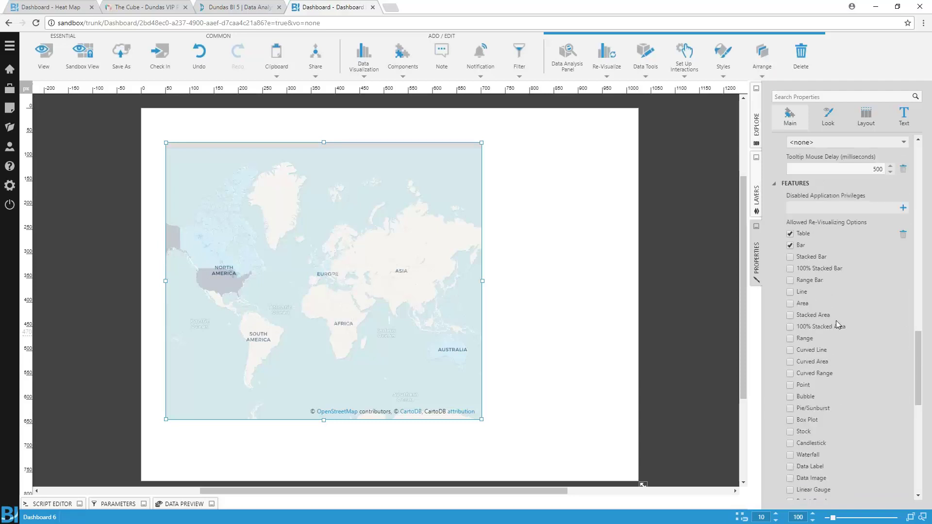
pyautogui.click(593, 215)
# - Display the dashboard in view mode and check the Re-Visualize choices offered for the map
pyautogui.click(63, 65)
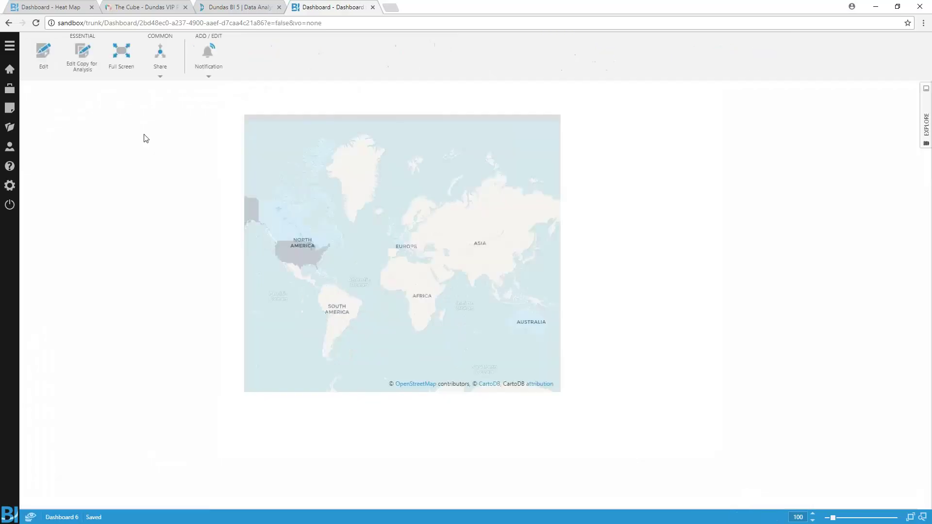
pyautogui.rightClick(450, 166)
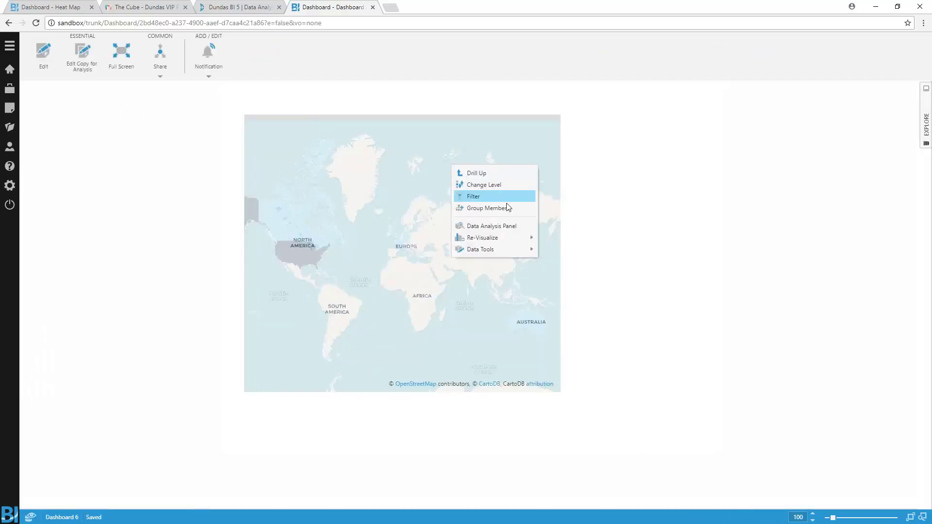
pyautogui.click(516, 241)
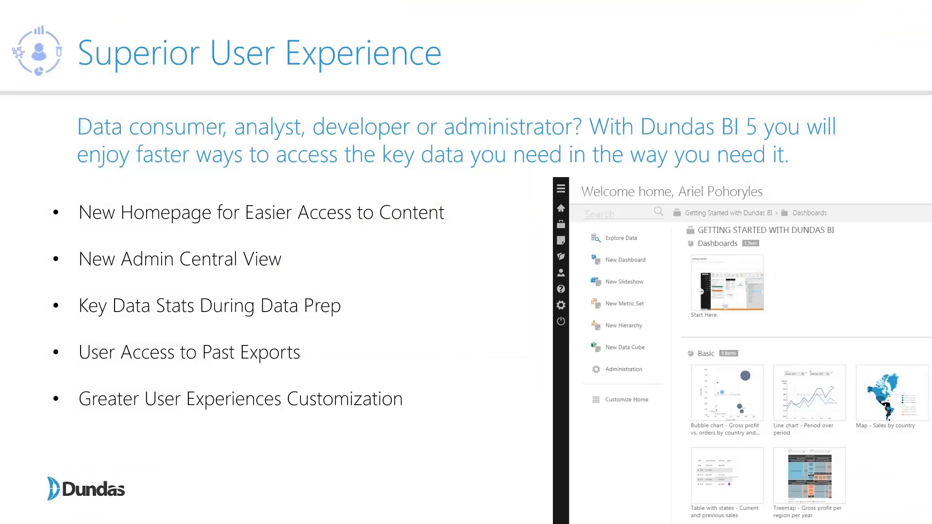
pyautogui.click(386, 283)
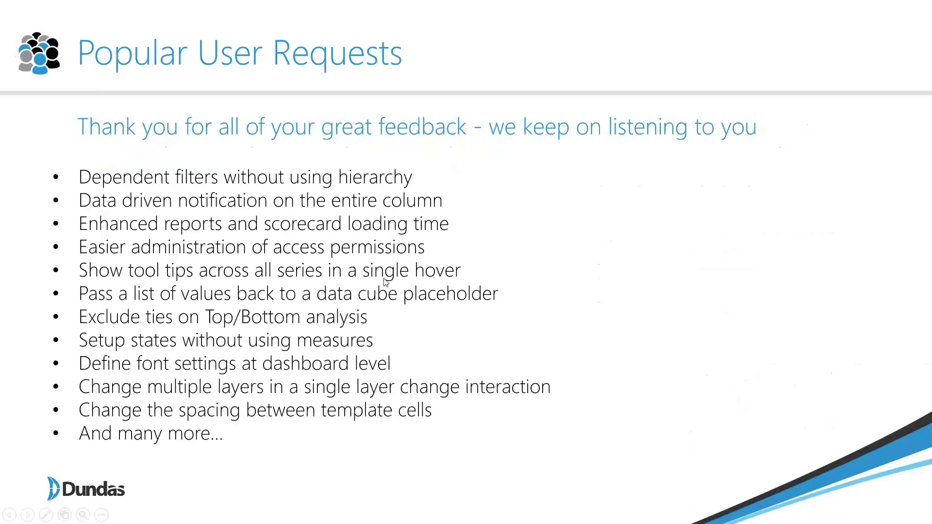
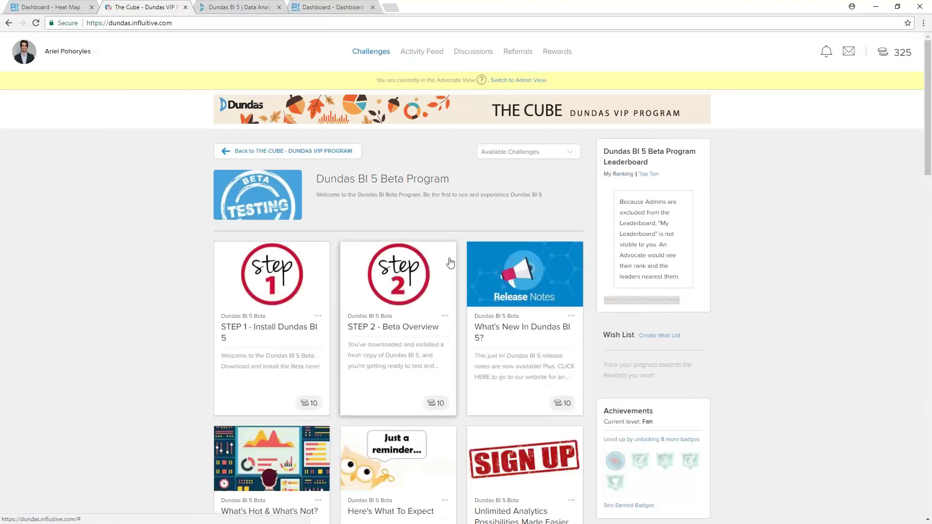
# - Look through the challenge cards of the Dundas BI 5 Beta Program on The Cube site
pyautogui.scroll(-4, 447, 262)
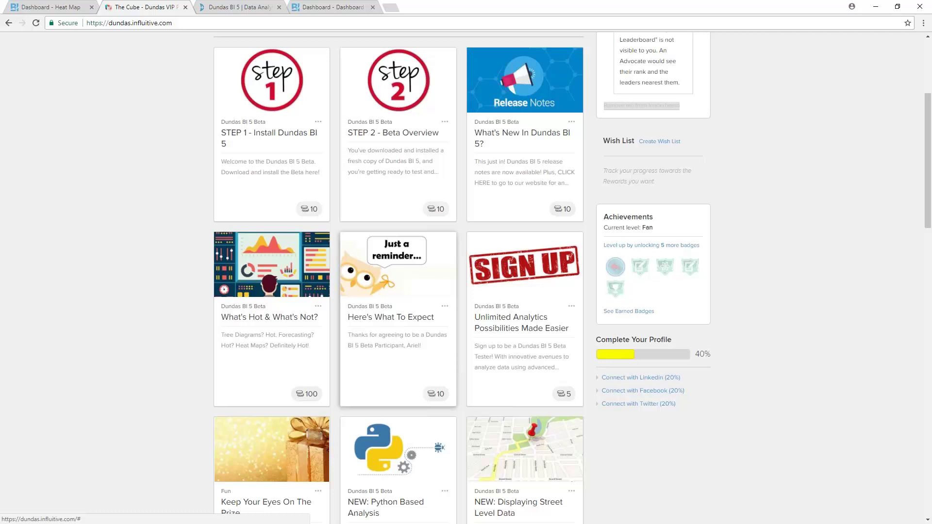
pyautogui.scroll(-2, 460, 197)
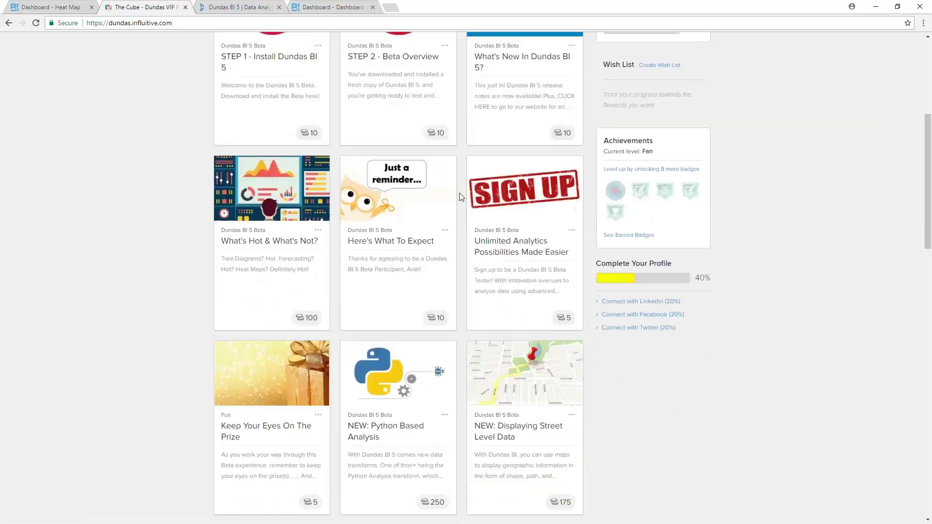
pyautogui.scroll(-5, 461, 200)
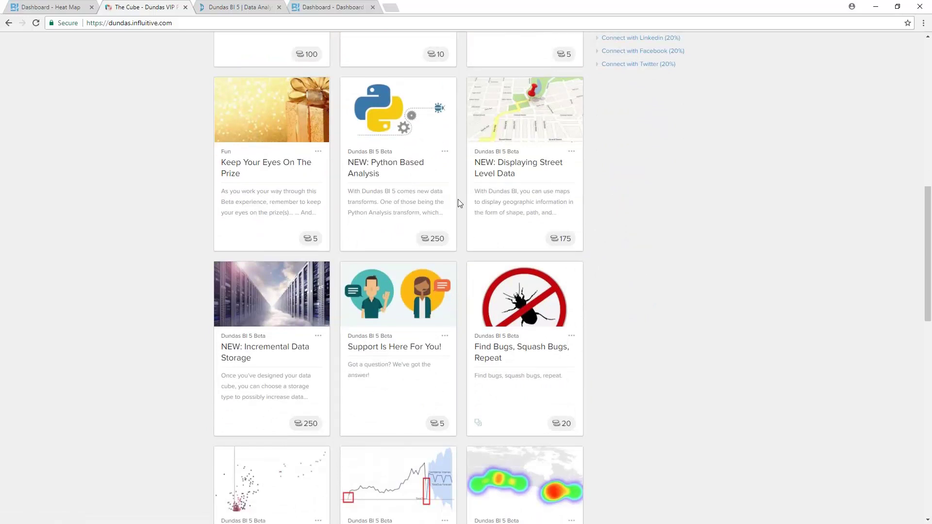
# - Open the detailed new-feature list from the Dundas BI 5 web page and look through the What's New in Dundas BI highlights
pyautogui.scroll(-2, 455, 203)
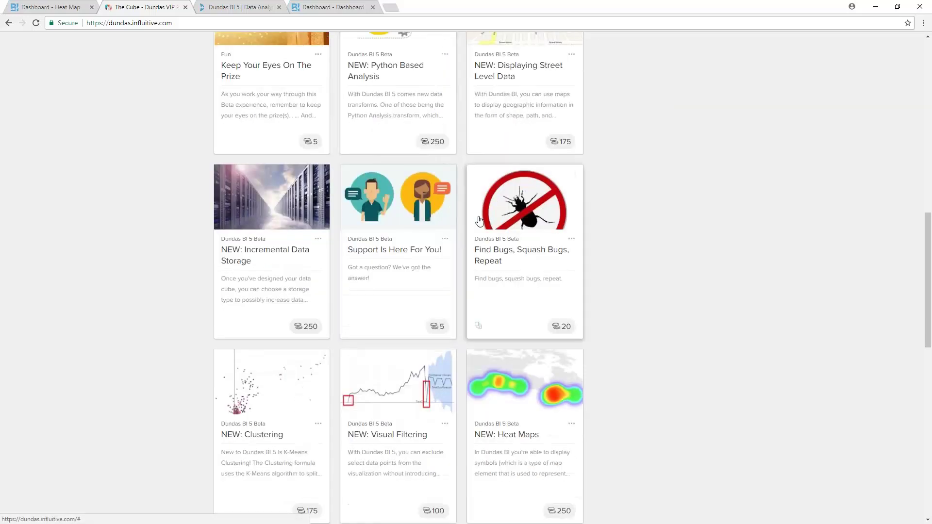
pyautogui.click(243, 7)
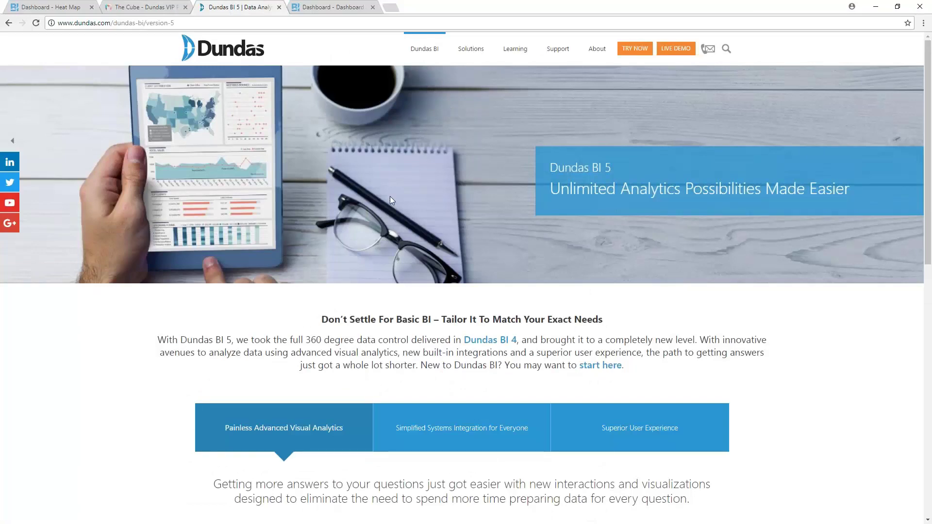
pyautogui.scroll(-4, 390, 196)
pyautogui.scroll(-4, 459, 167)
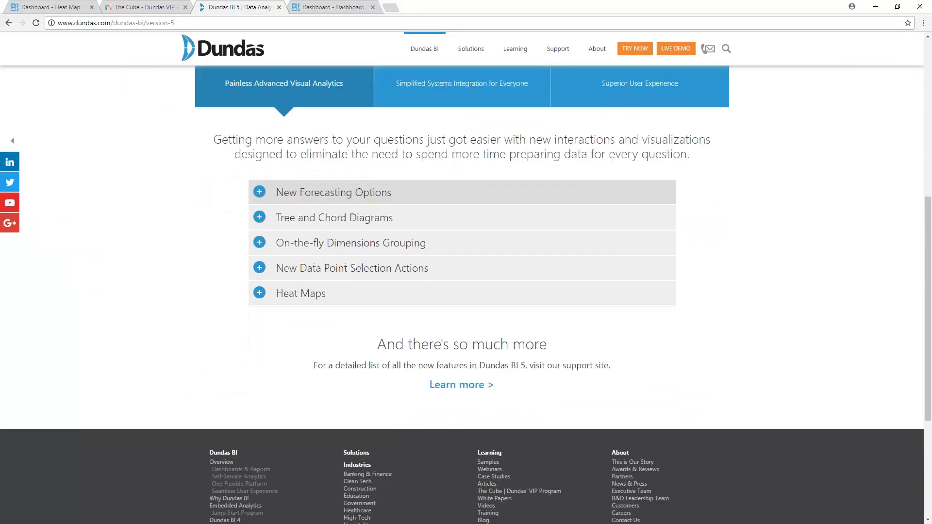
pyautogui.click(452, 343)
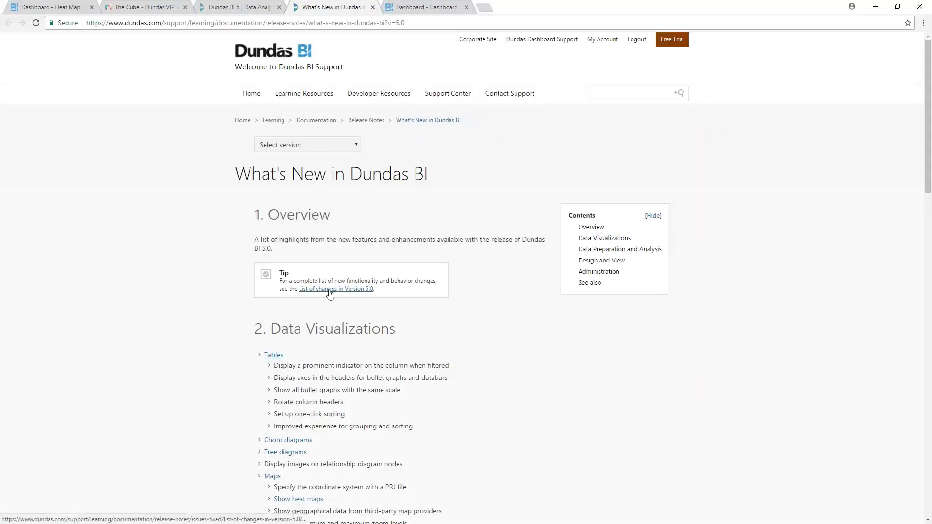
pyautogui.scroll(-1, 375, 314)
pyautogui.scroll(-1, 365, 306)
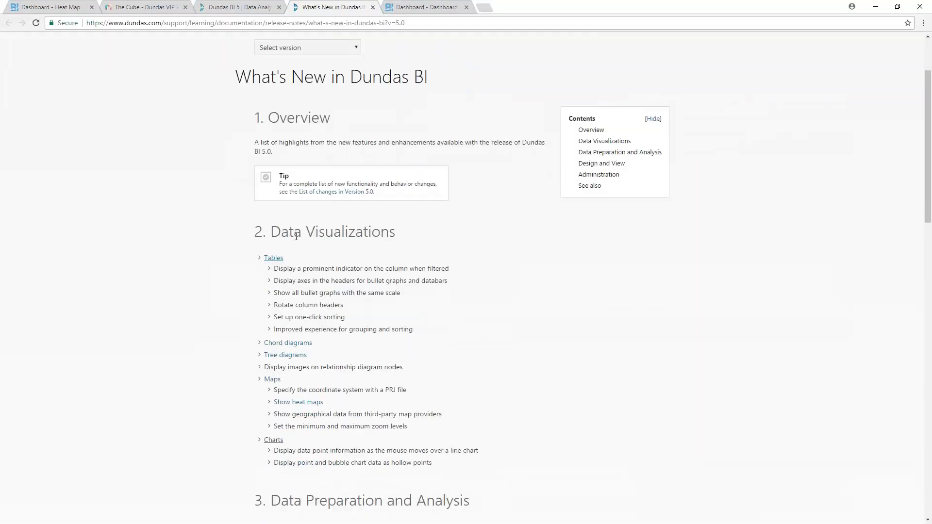
pyautogui.scroll(-3, 354, 302)
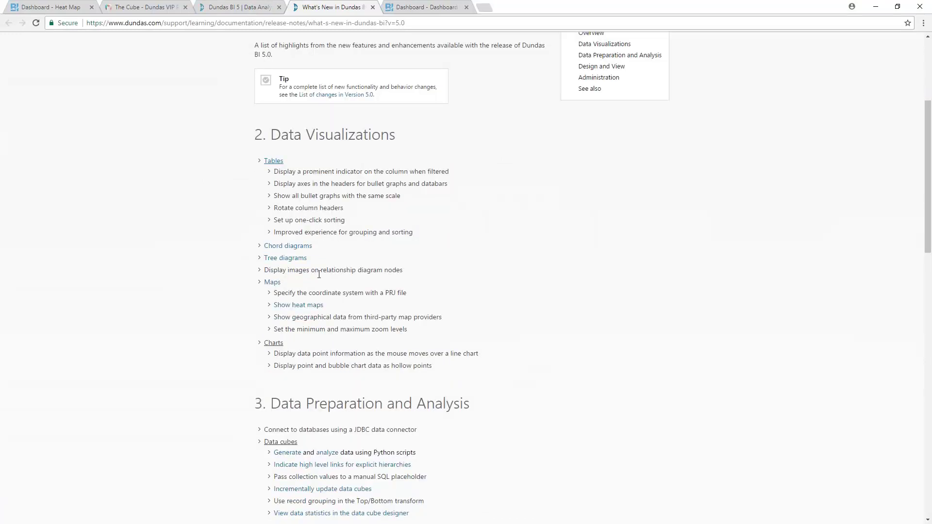
pyautogui.scroll(-3, 319, 274)
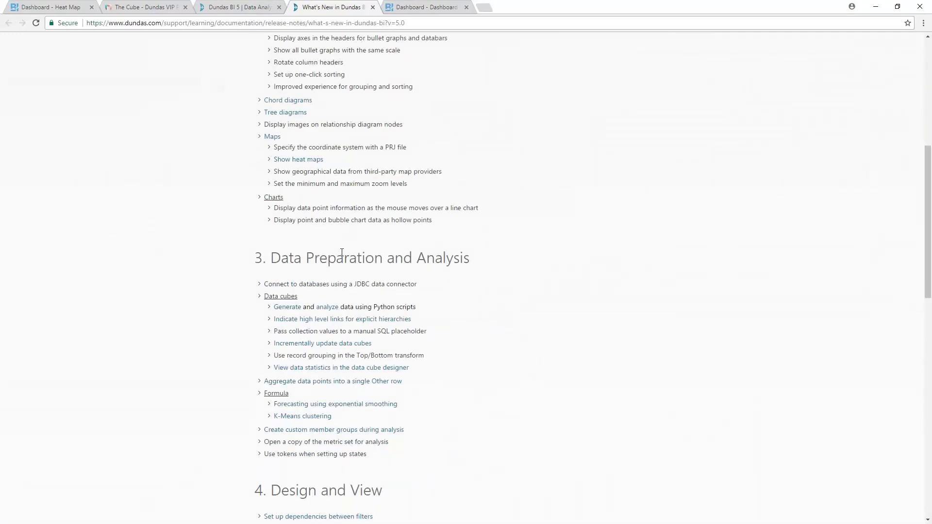
pyautogui.scroll(3, 341, 252)
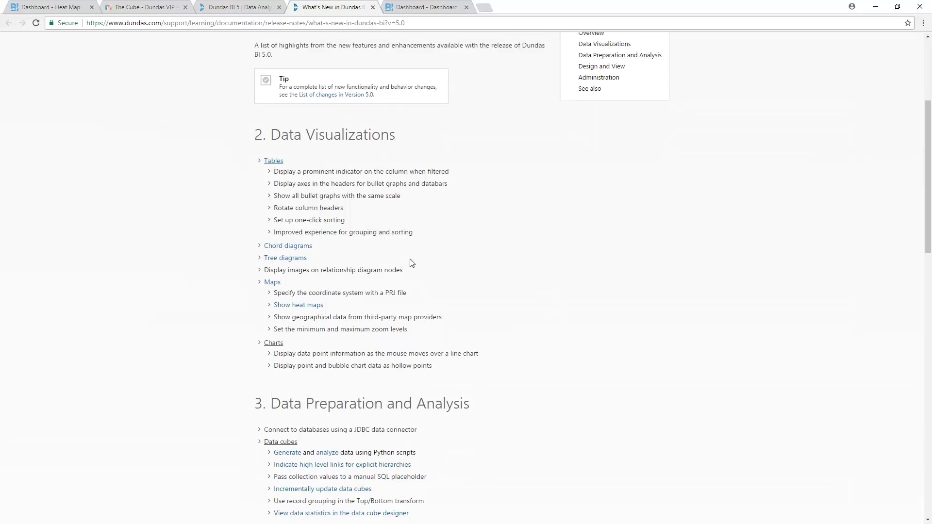
# - Open the heat map article from the Maps highlights and examine its Show heat maps section
pyautogui.click(304, 306)
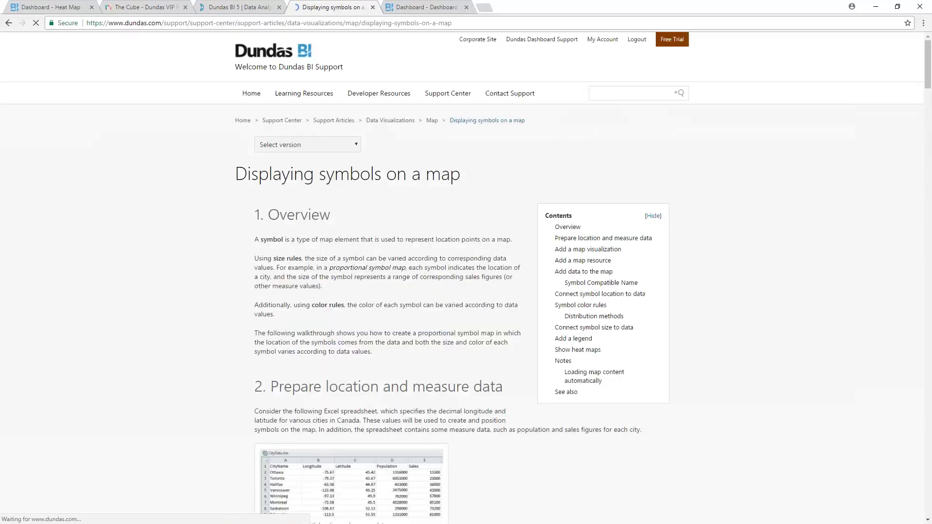
pyautogui.scroll(-20, 440, 256)
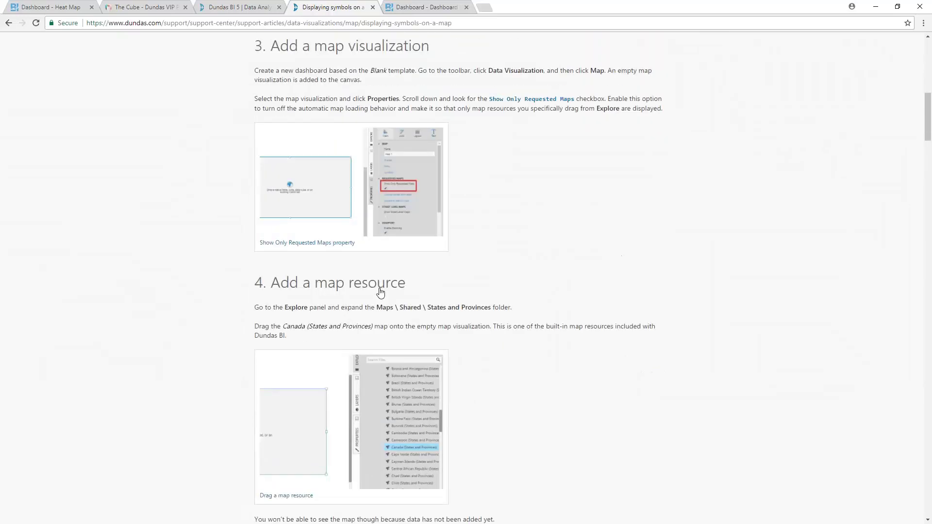
pyautogui.scroll(-20, 393, 295)
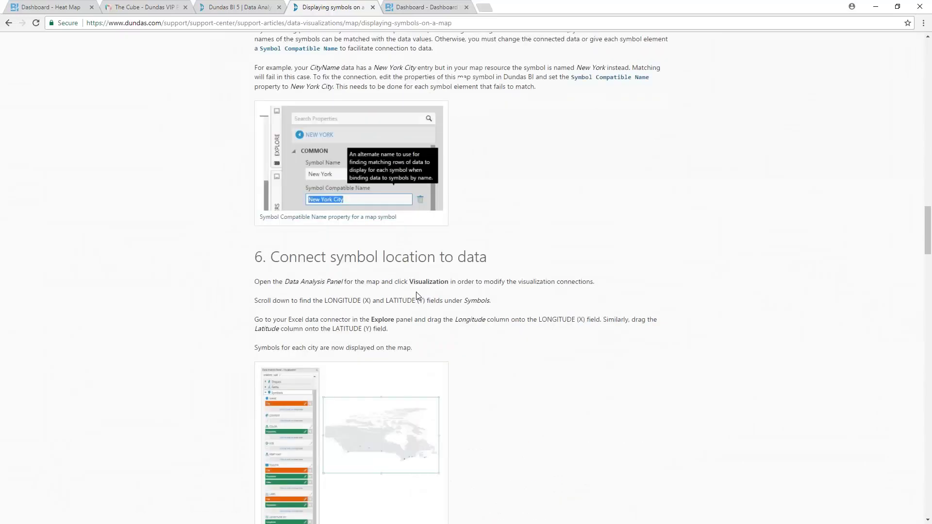
pyautogui.scroll(-20, 424, 296)
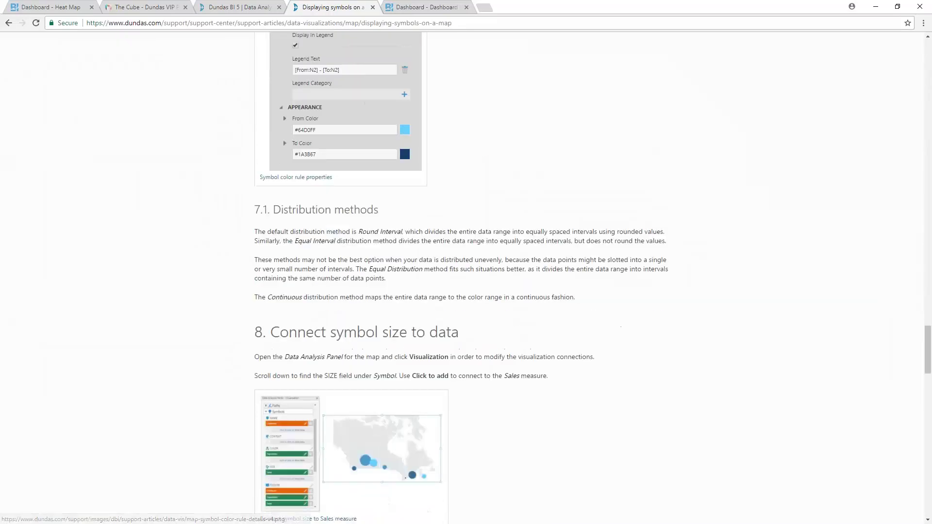
pyautogui.scroll(-7, 424, 296)
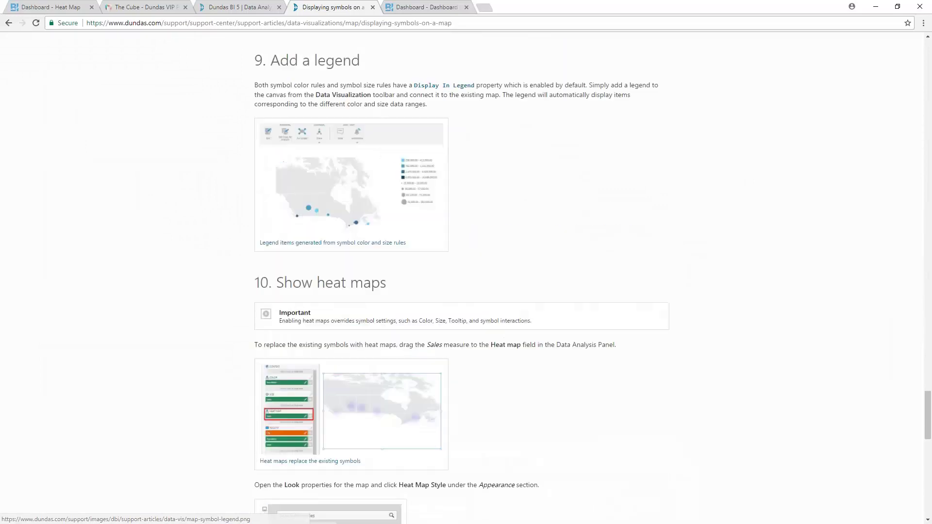
pyautogui.scroll(-4, 482, 294)
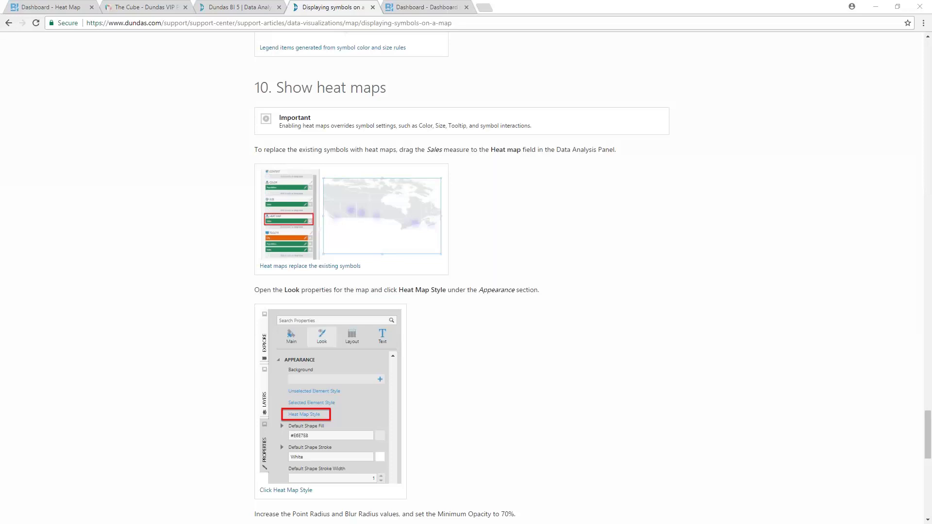
# - Switch back to the Dundas BI map dashboard, put it in edit mode and narrow the map to about half the canvas width
pyautogui.click(426, 8)
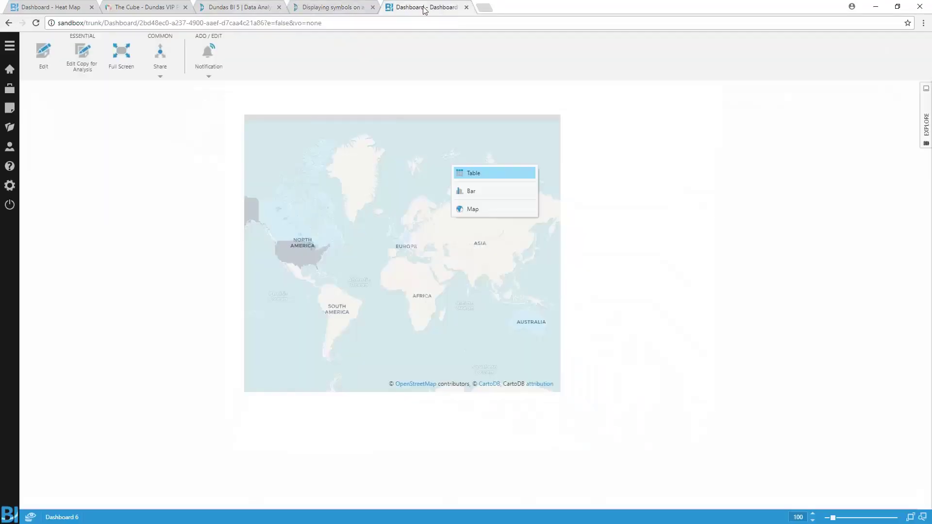
pyautogui.click(43, 52)
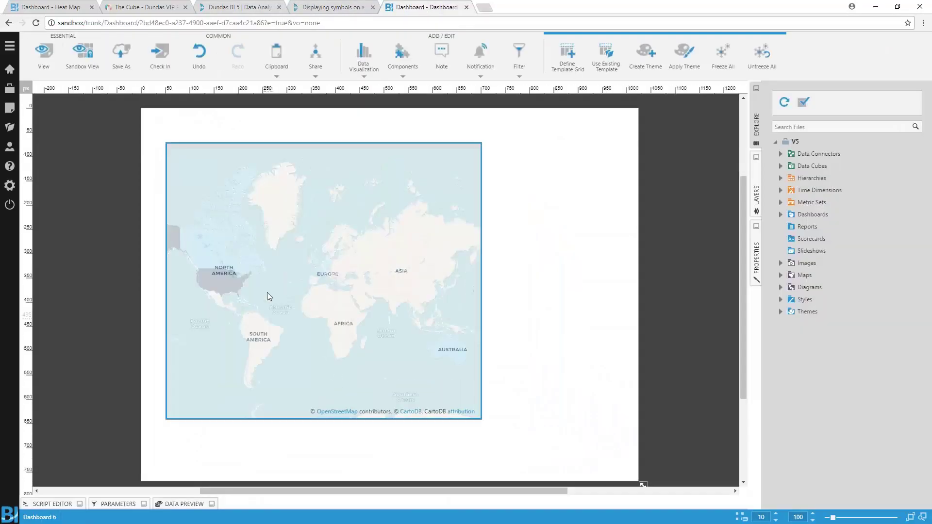
pyautogui.moveTo(482, 281); pyautogui.dragTo(416, 281)
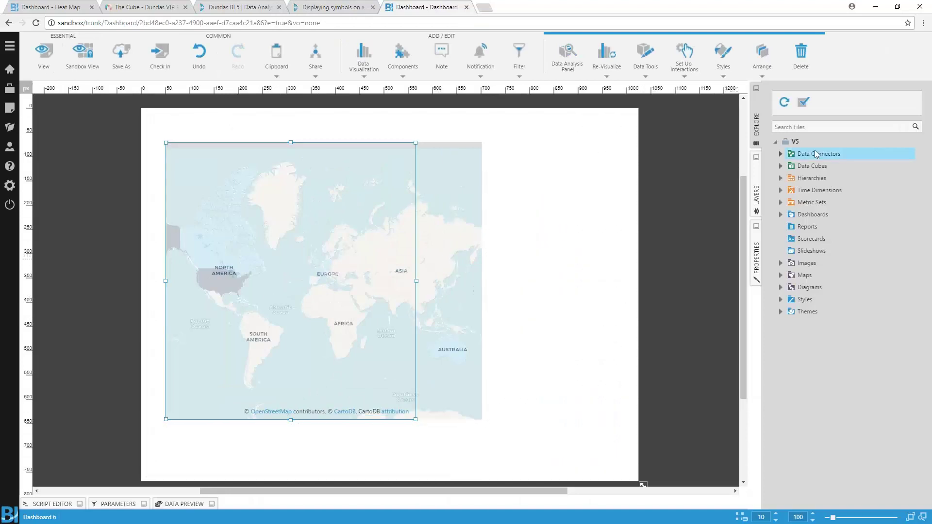
# - Add a table of Country from the Sales by Country and Time data connector beside the map and narrow it to fit the canvas
pyautogui.click(782, 155)
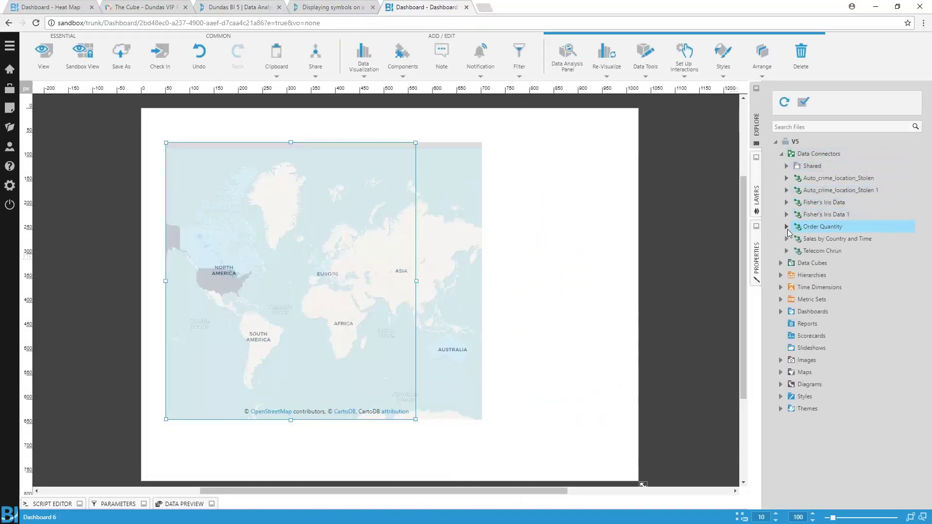
pyautogui.click(793, 251)
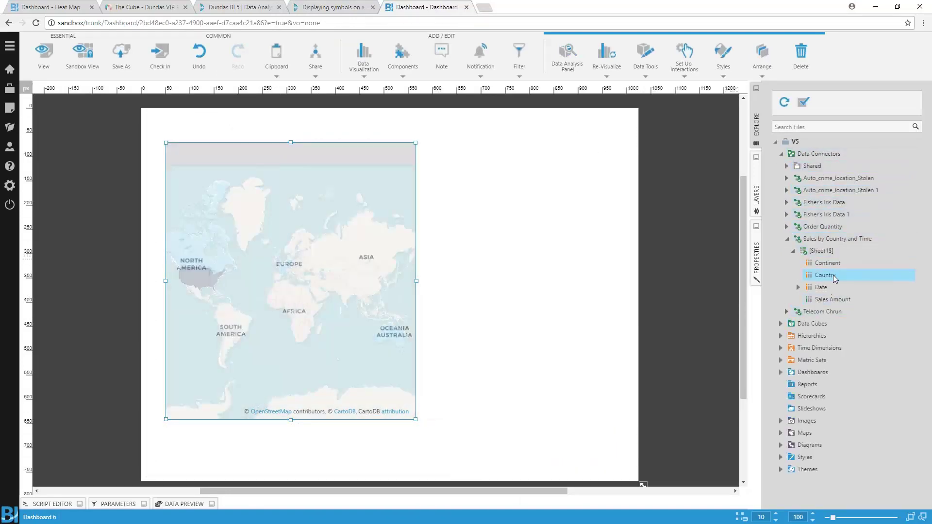
pyautogui.moveTo(835, 275); pyautogui.dragTo(595, 267)
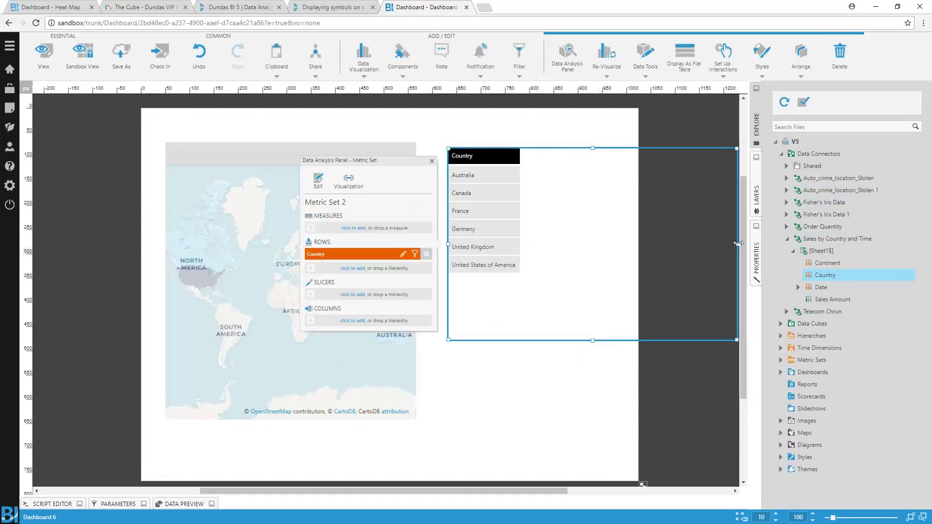
pyautogui.click(547, 217)
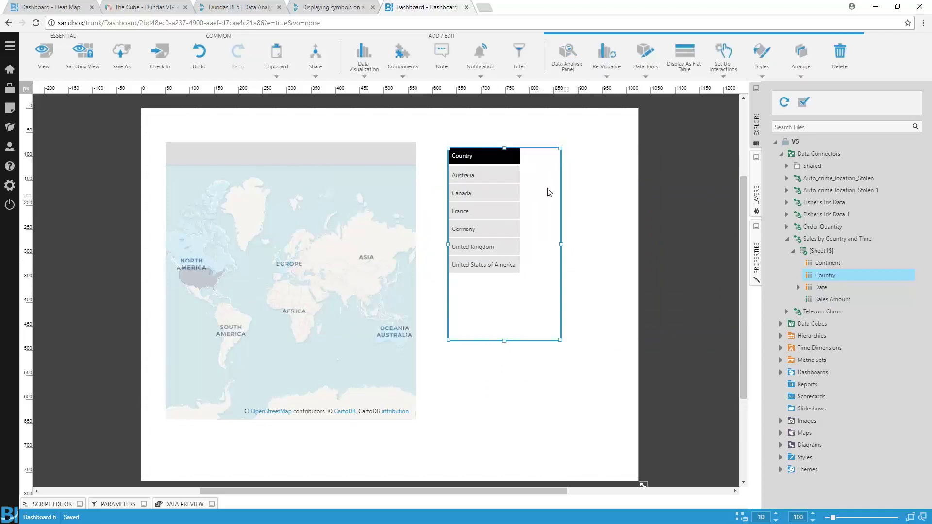
# - Add a state group named test, with no linked measure, to the Country table
pyautogui.click(640, 65)
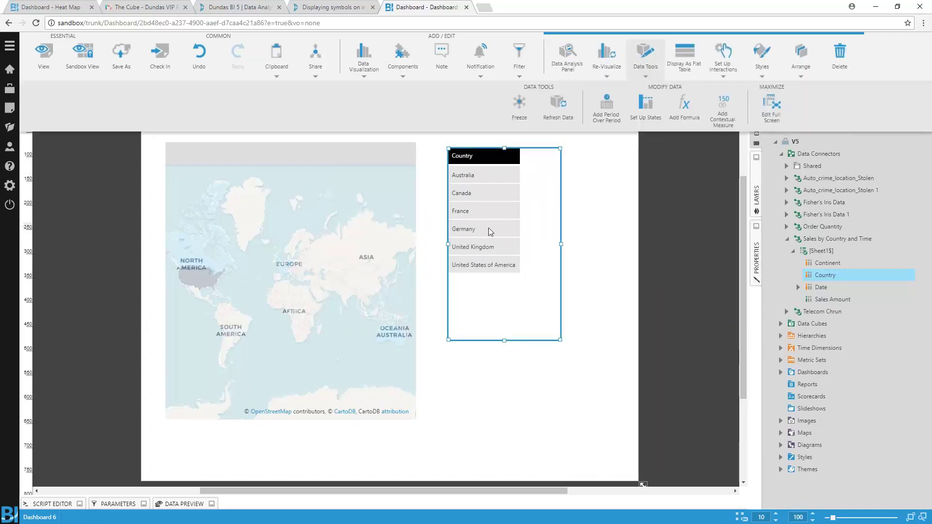
pyautogui.click(645, 105)
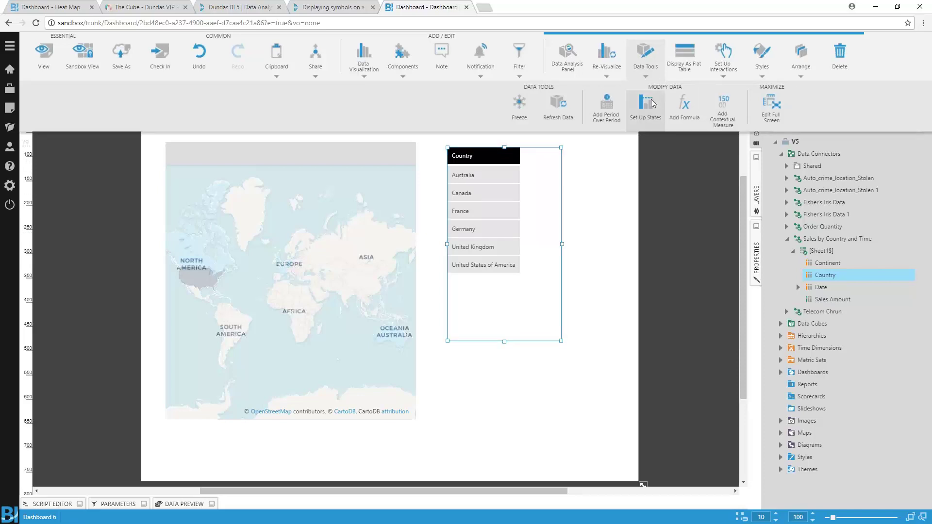
pyautogui.click(144, 118)
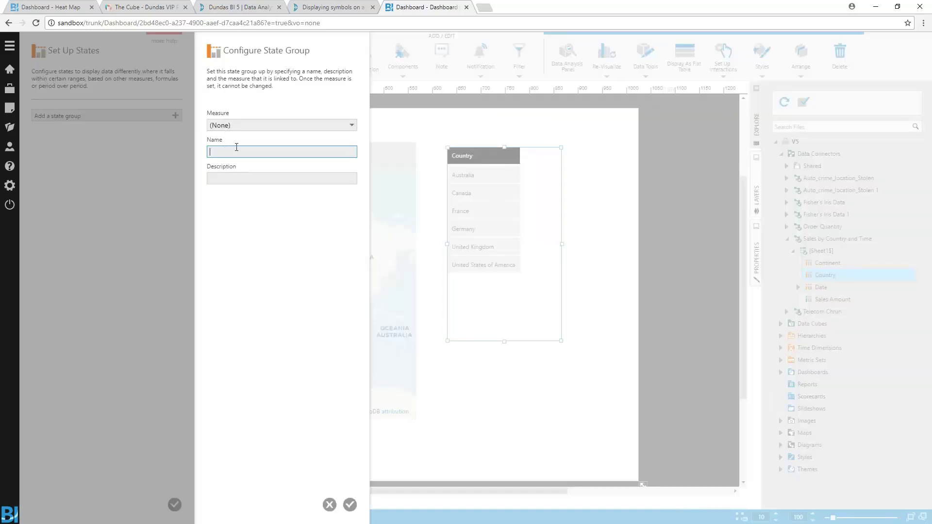
pyautogui.write('test')
pyautogui.press('Return')
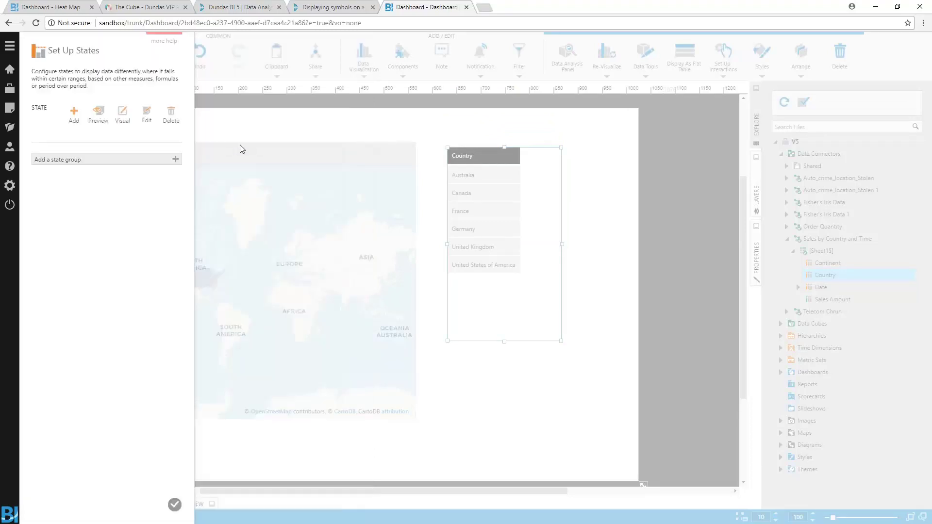
# - Add a state named bad to the group, with the condition that Country is equal to France
pyautogui.click(72, 116)
pyautogui.write('bad')
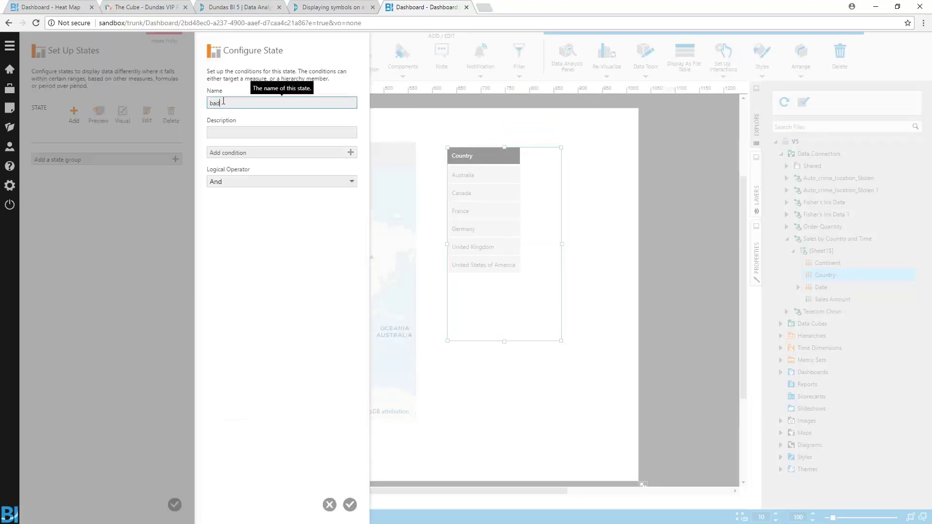
pyautogui.click(272, 154)
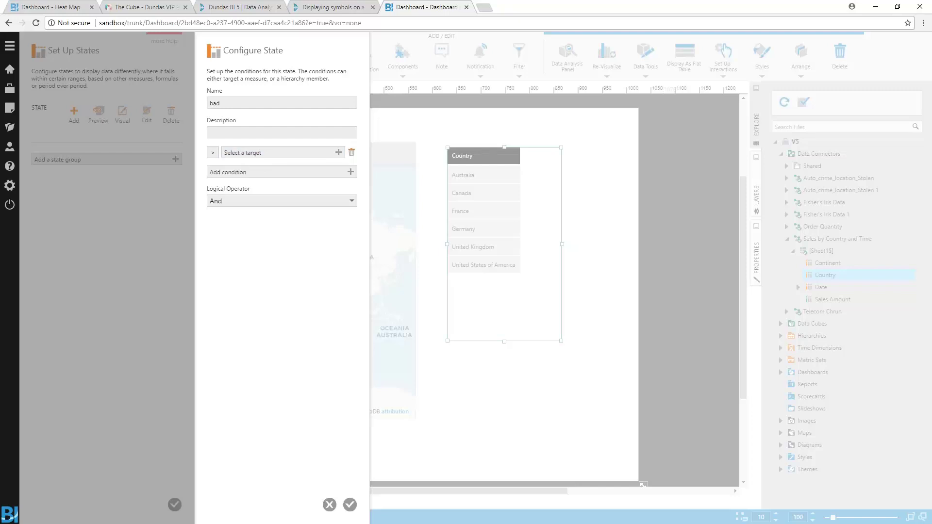
pyautogui.click(215, 154)
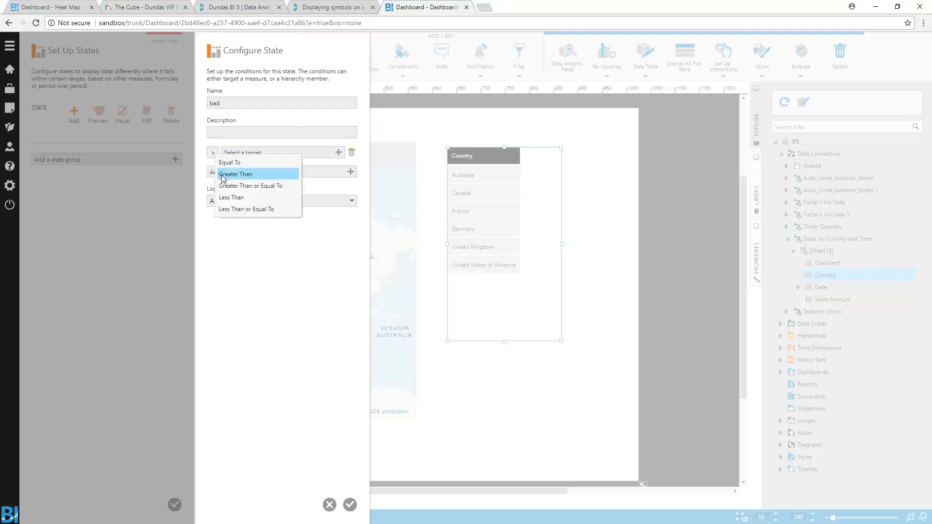
pyautogui.click(231, 162)
pyautogui.click(285, 154)
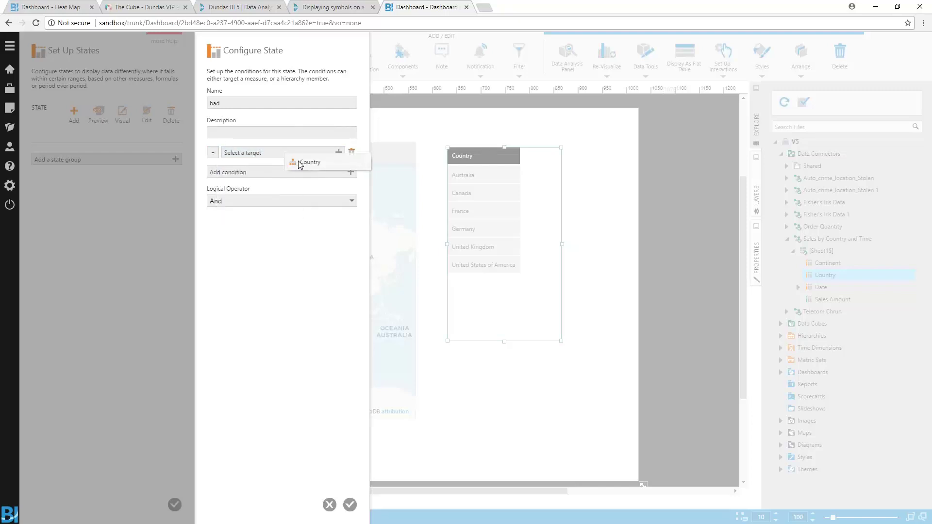
pyautogui.click(305, 162)
pyautogui.click(254, 154)
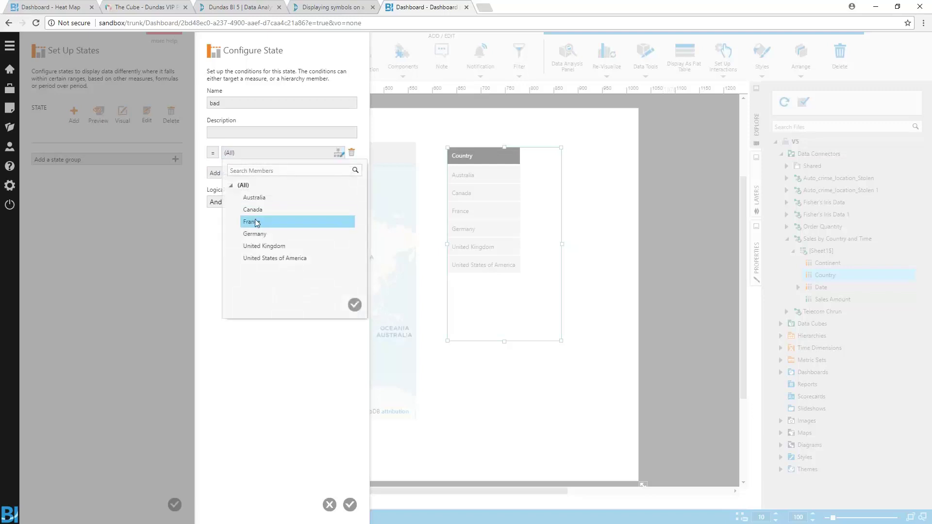
pyautogui.click(267, 223)
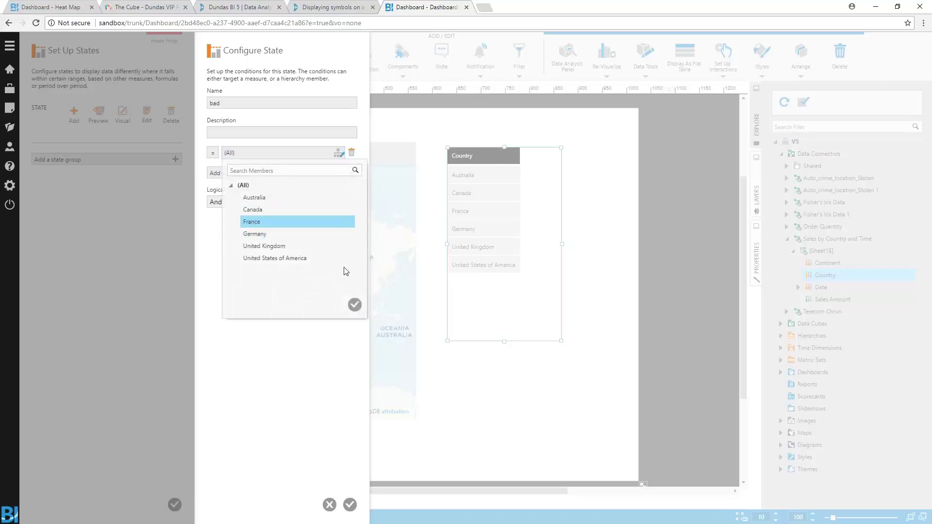
pyautogui.click(354, 304)
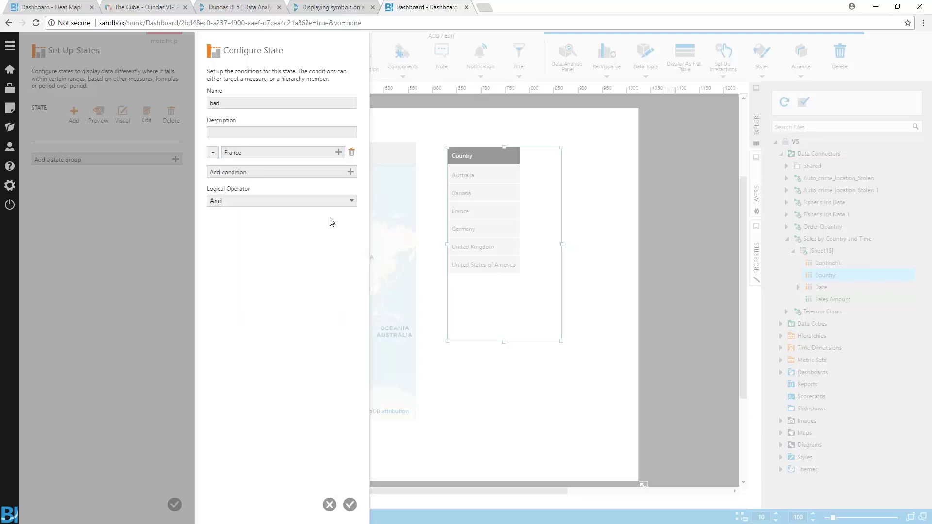
pyautogui.click(351, 505)
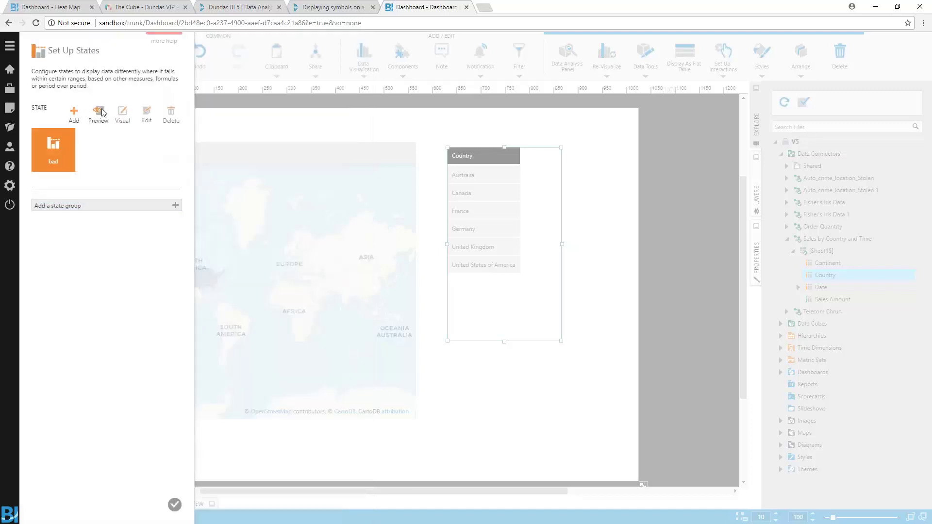
# - Inspect the bad state on the Country table, checking its visual settings, the Country column properties and the state's condition
pyautogui.click(123, 114)
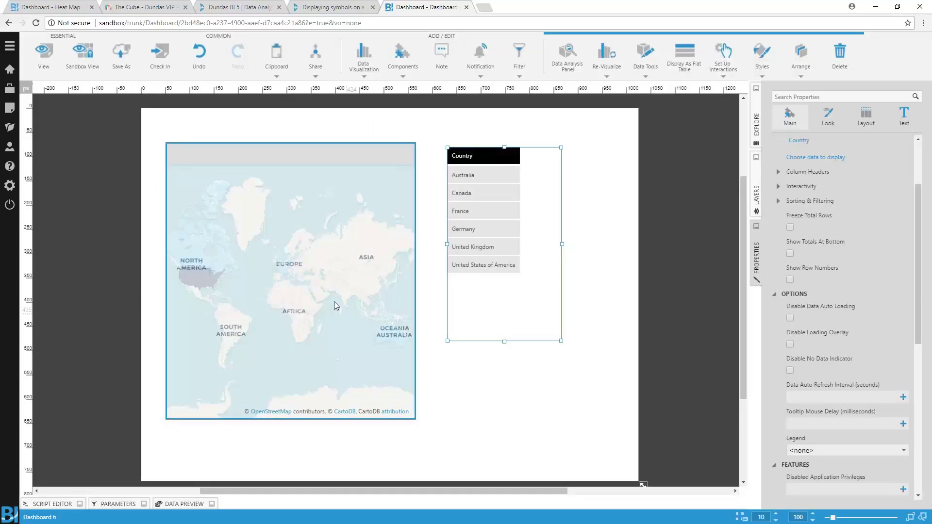
pyautogui.click(516, 210)
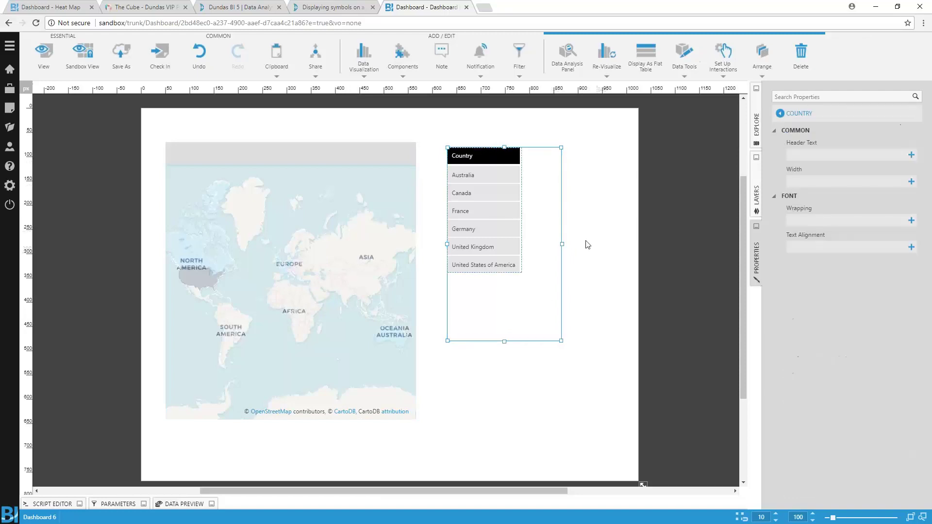
pyautogui.click(785, 113)
pyautogui.scroll(2, 807, 195)
pyautogui.click(799, 235)
pyautogui.click(686, 60)
pyautogui.click(686, 104)
pyautogui.click(72, 154)
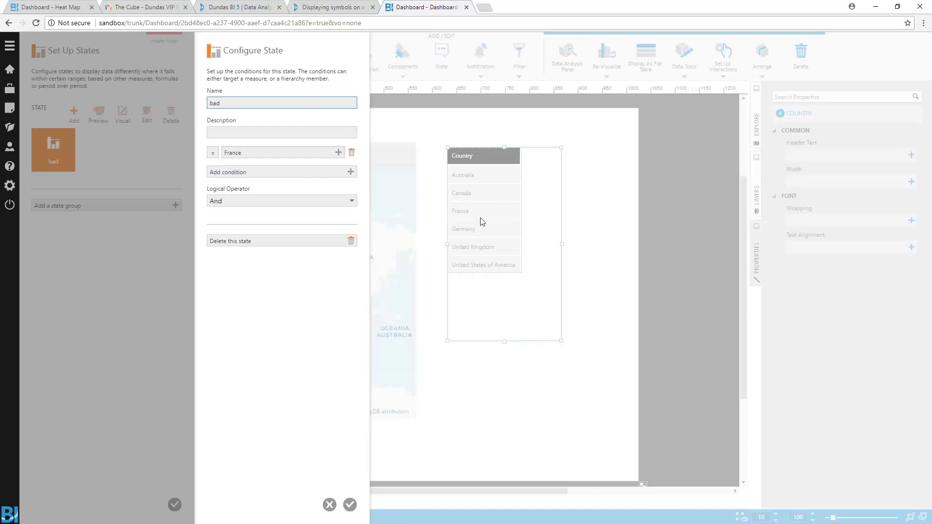
pyautogui.click(330, 505)
pyautogui.click(175, 505)
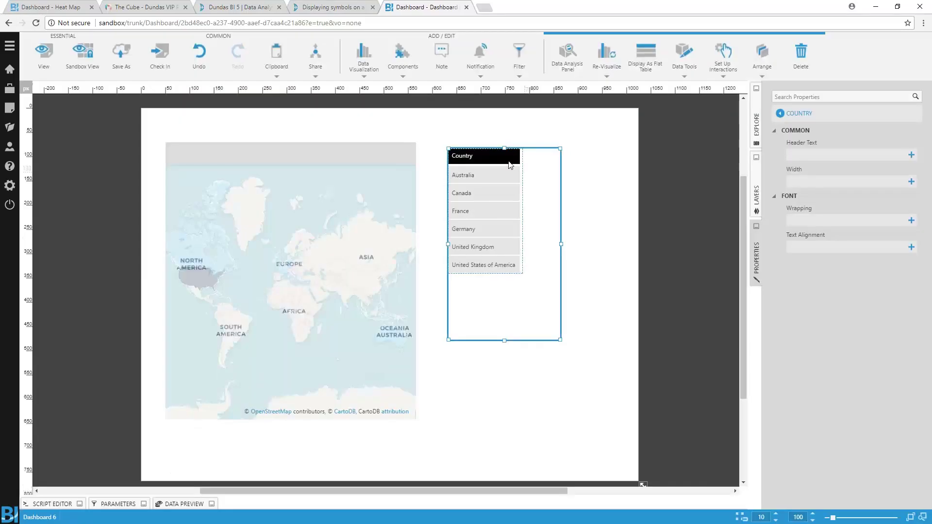
# - Add Sales Amount to the Country table and re-visualize it as a horizontal bar chart, widened to nearly the canvas edge
pyautogui.click(545, 166)
pyautogui.rightClick(545, 165)
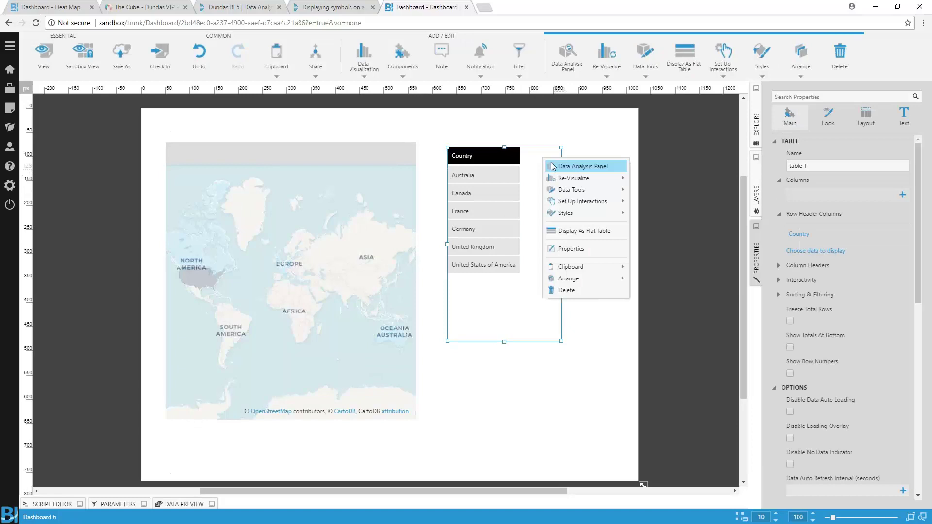
pyautogui.click(576, 168)
pyautogui.click(347, 230)
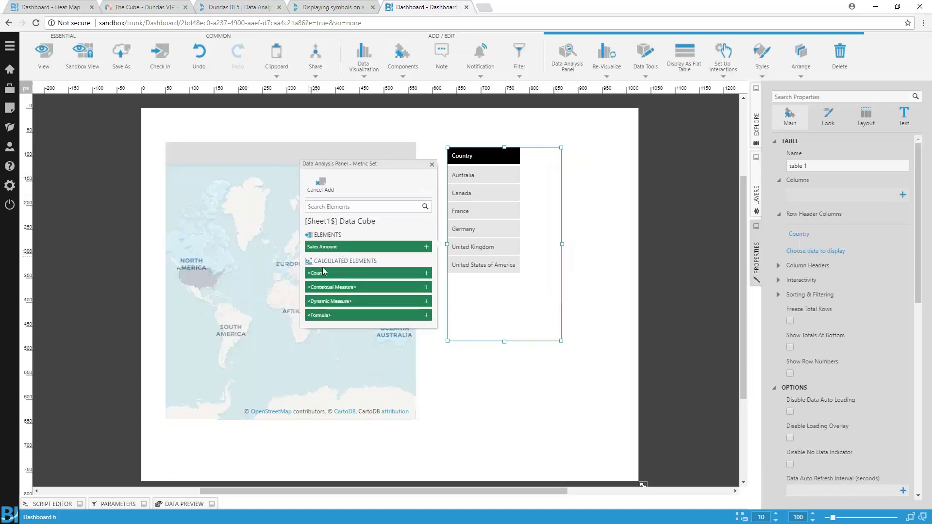
pyautogui.click(328, 249)
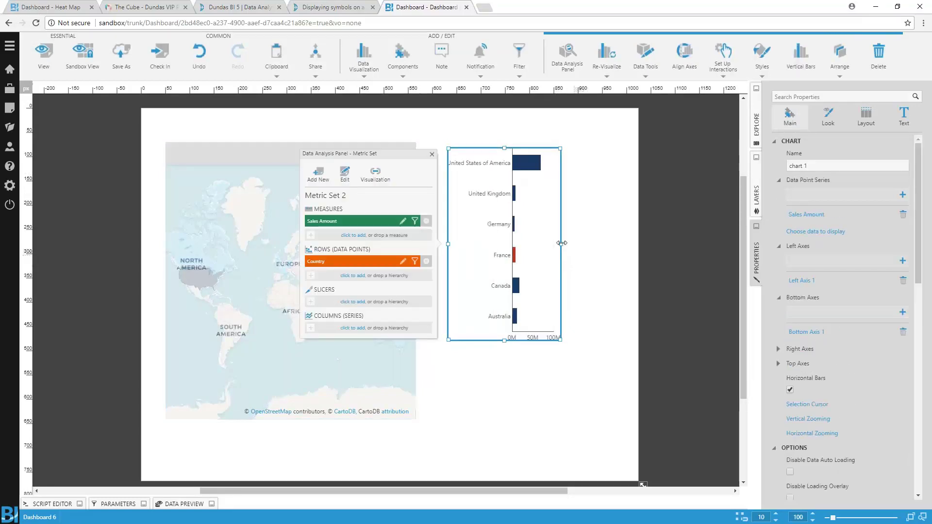
pyautogui.click(582, 385)
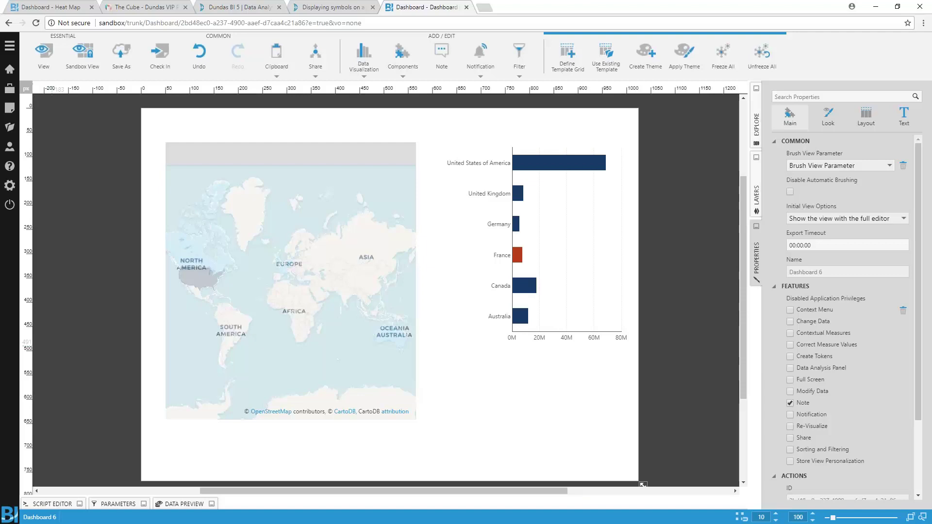
# - Open the bar chart's metric set for full-screen editing
pyautogui.click(583, 239)
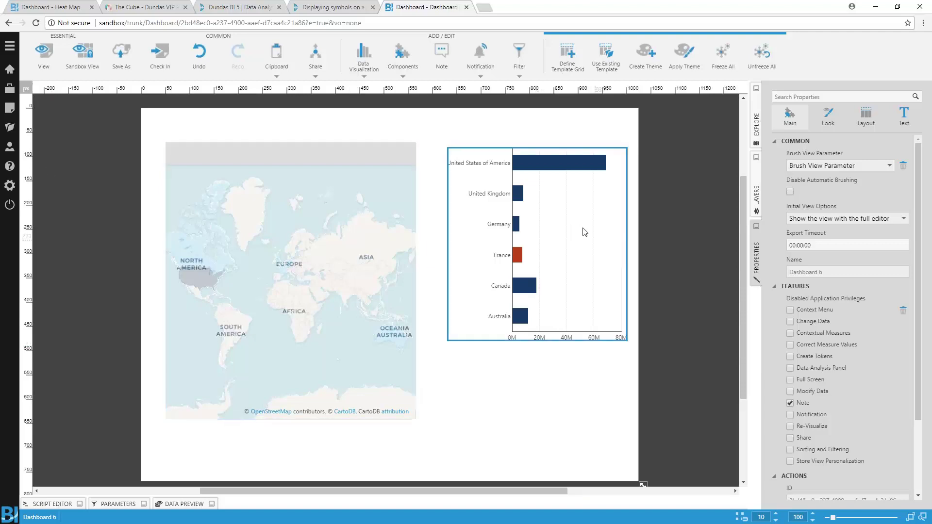
pyautogui.rightClick(583, 228)
pyautogui.click(613, 260)
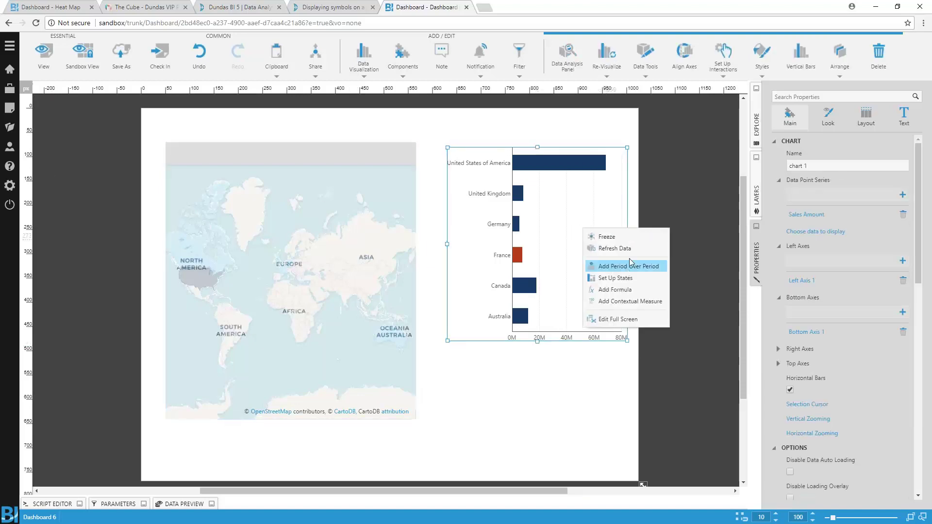
pyautogui.click(614, 266)
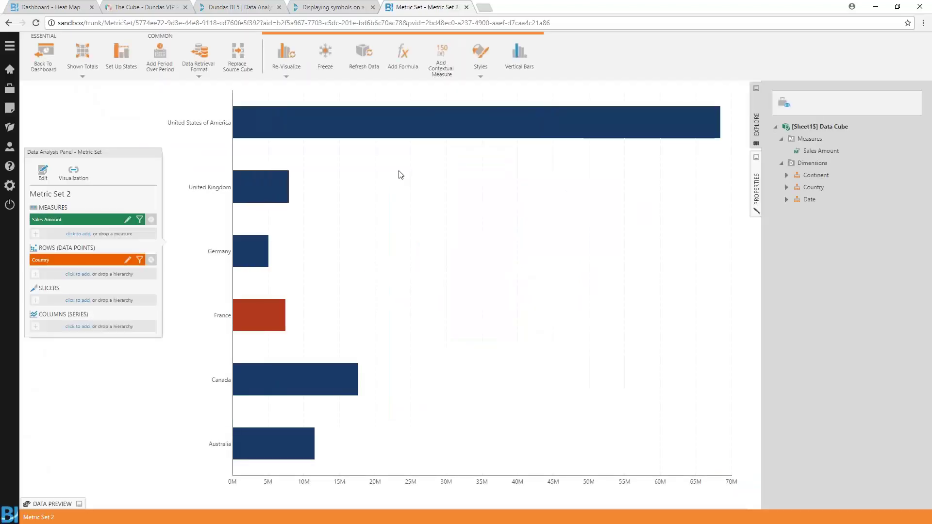
pyautogui.moveTo(262, 128)
# - Open the administration application configuration and search the settings for export
pyautogui.click(9, 188)
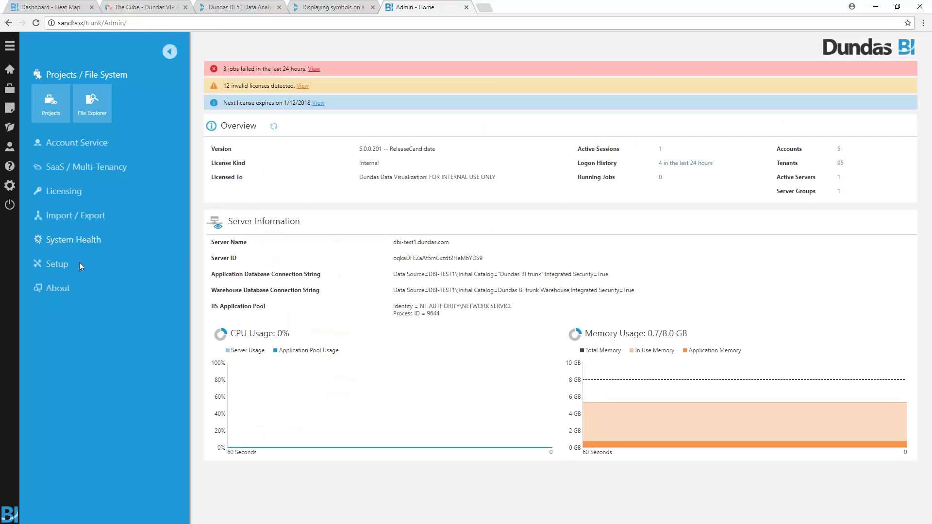
pyautogui.click(79, 264)
pyautogui.click(53, 255)
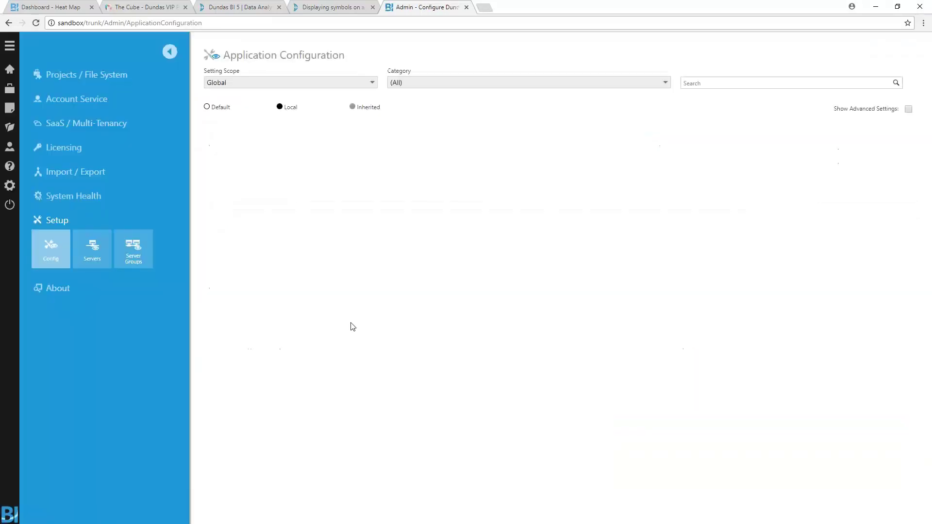
pyautogui.click(474, 81)
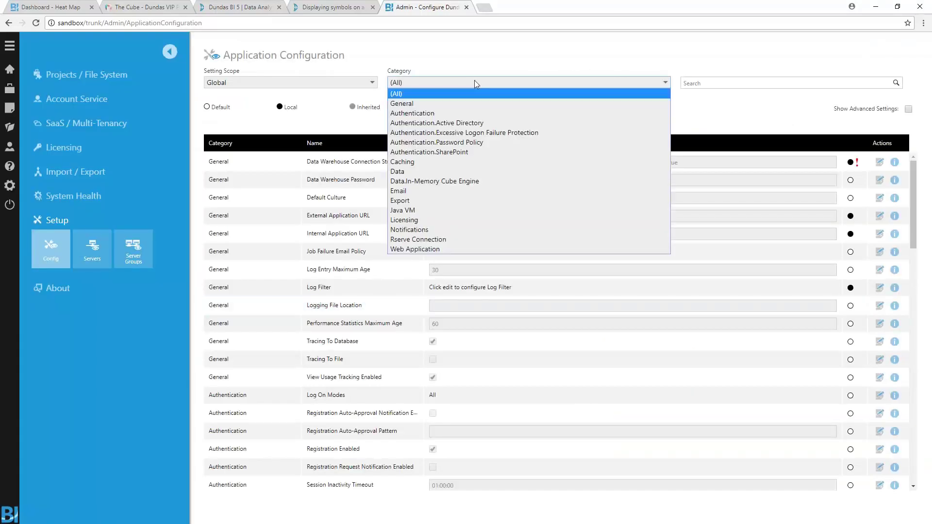
pyautogui.click(710, 83)
pyautogui.write('export')
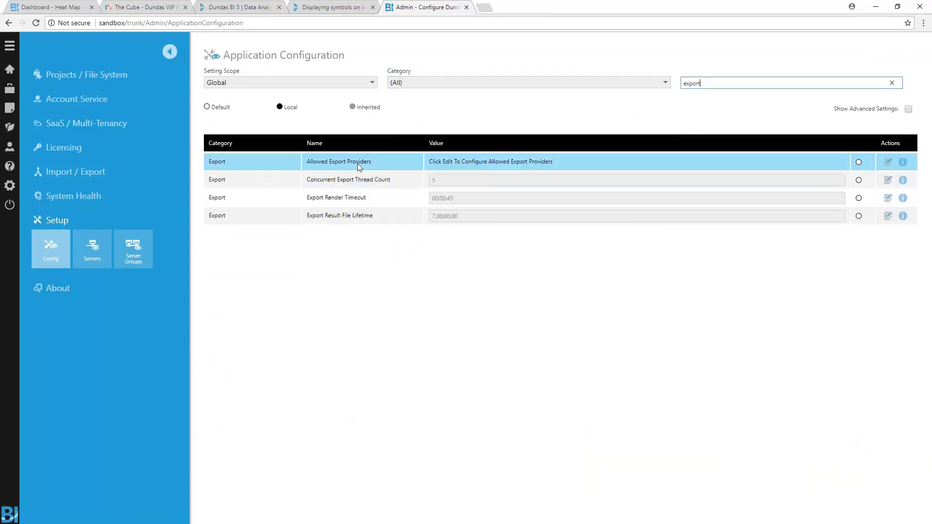
# - Try to limit the Allowed Export Providers setting to Excel and CSV
pyautogui.click(888, 162)
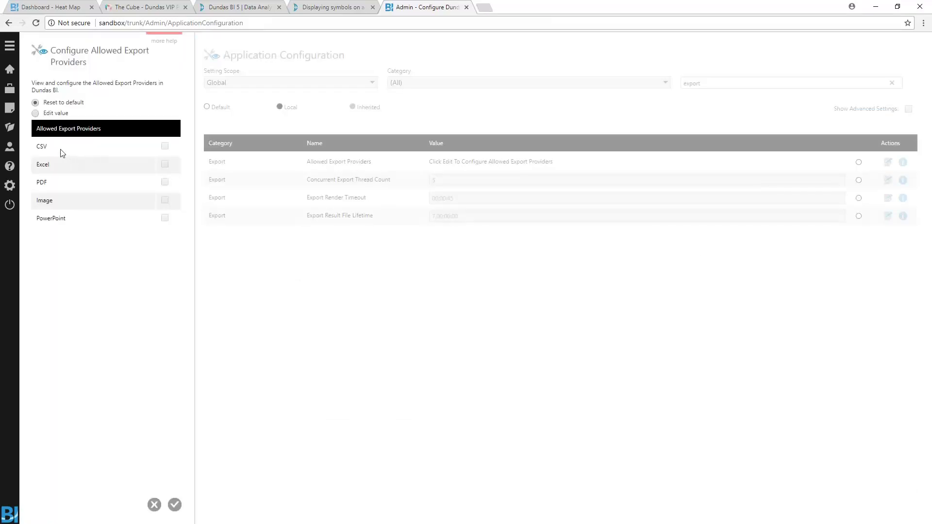
pyautogui.click(36, 116)
pyautogui.click(165, 165)
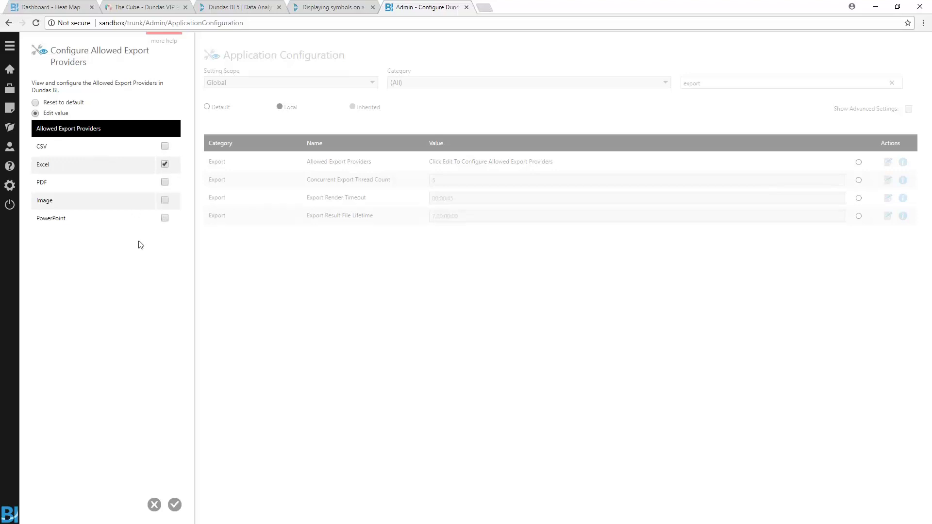
pyautogui.click(165, 146)
pyautogui.click(153, 506)
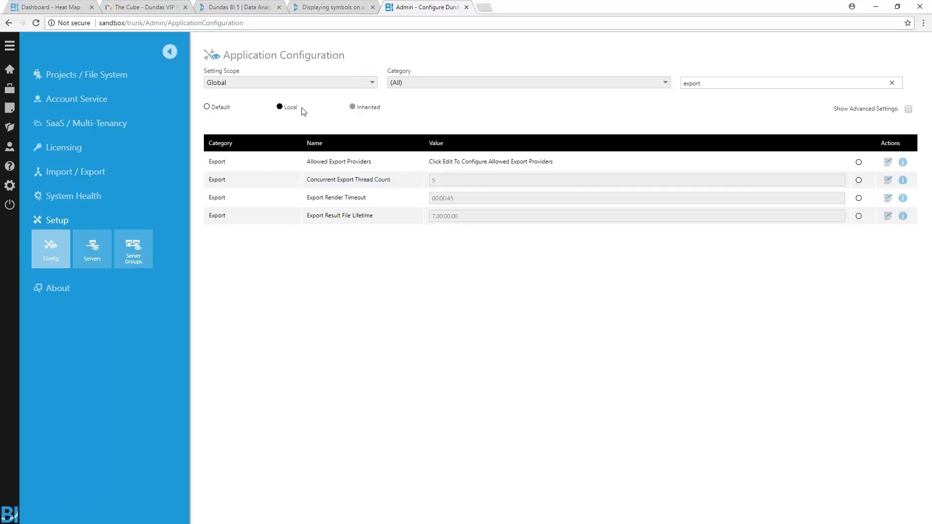
# - Create a new blank dashboard
pyautogui.click(12, 109)
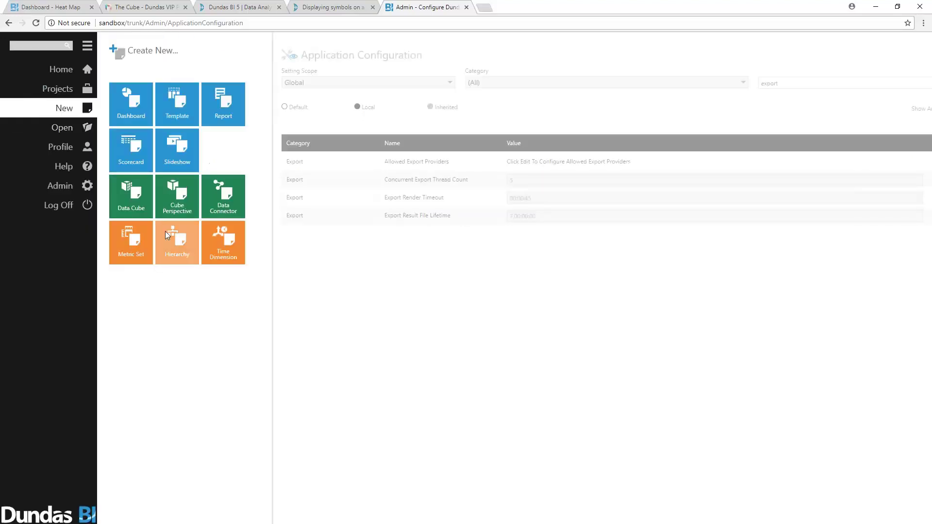
pyautogui.click(136, 111)
pyautogui.click(306, 119)
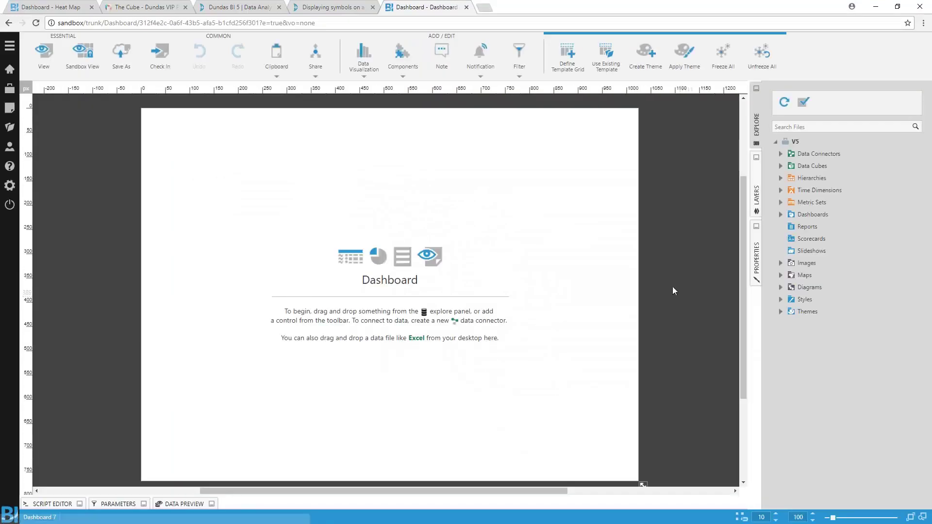
# - Add a table of Sales Amount by Country from the Sales by Country and Time data connector, with Continent as a slicer
pyautogui.click(782, 154)
pyautogui.click(787, 239)
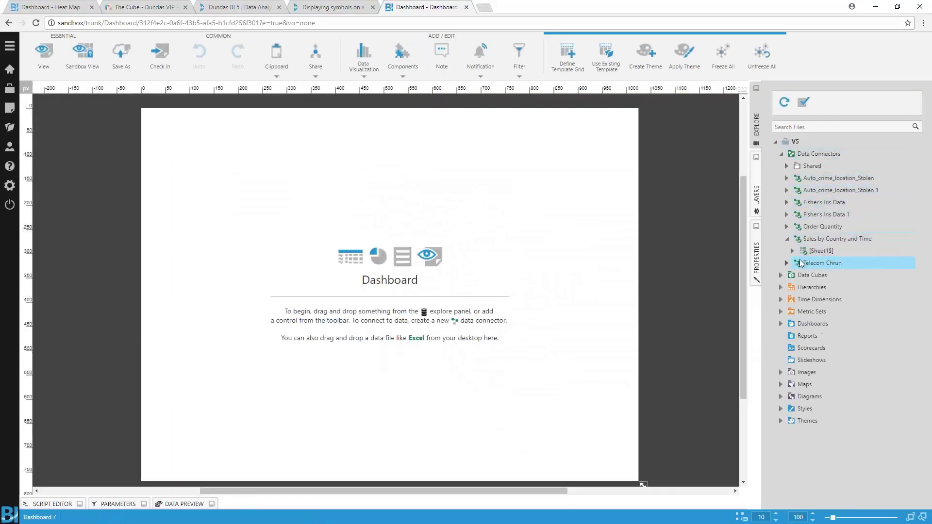
pyautogui.click(793, 251)
pyautogui.moveTo(832, 299); pyautogui.dragTo(424, 263)
pyautogui.moveTo(832, 279); pyautogui.dragTo(321, 248)
pyautogui.moveTo(827, 263); pyautogui.dragTo(127, 331)
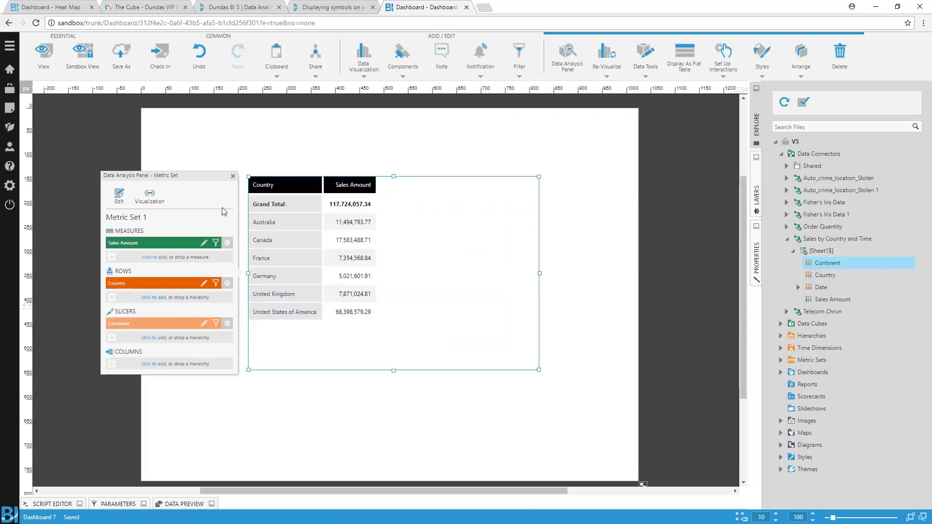
pyautogui.click(233, 176)
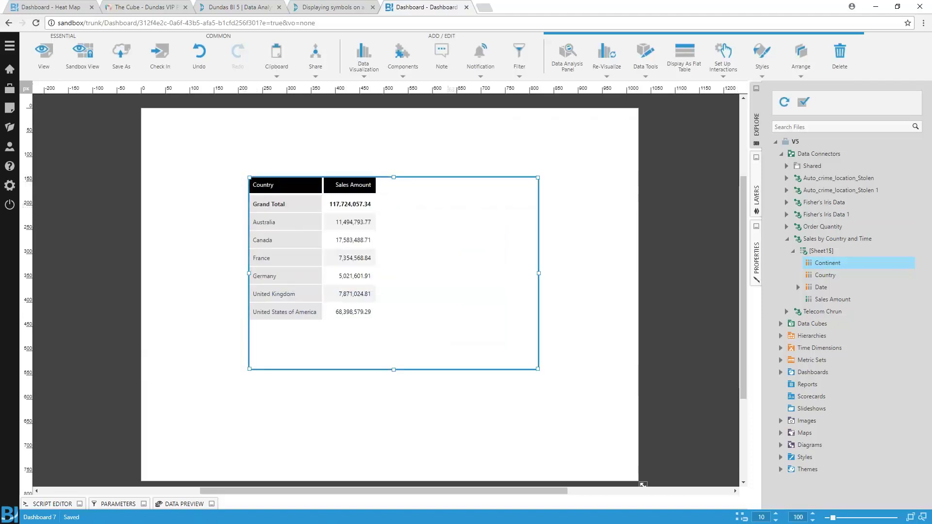
# - Add smart filters for Country and Continent side by side above the table
pyautogui.click(518, 64)
pyautogui.click(162, 113)
pyautogui.moveTo(421, 261); pyautogui.dragTo(280, 152)
pyautogui.click(519, 58)
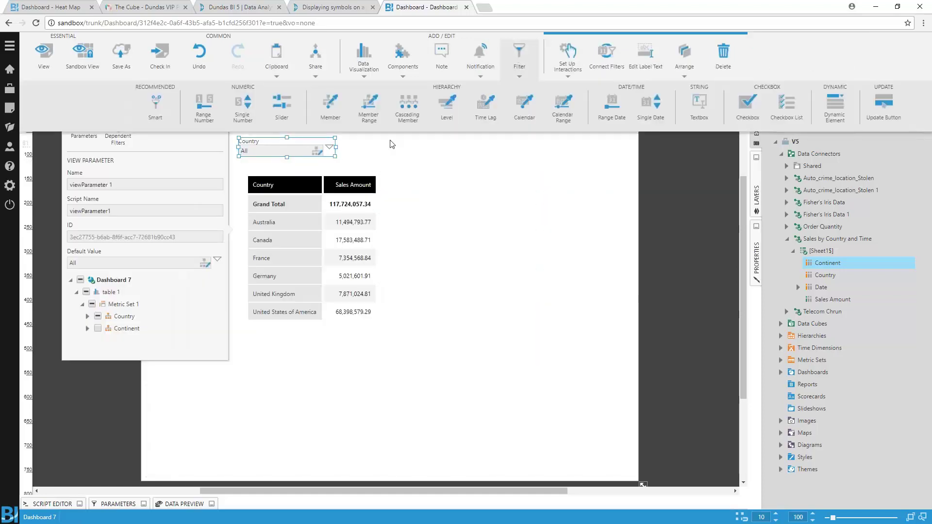
pyautogui.click(163, 107)
pyautogui.moveTo(412, 261); pyautogui.dragTo(383, 153)
pyautogui.click(418, 126)
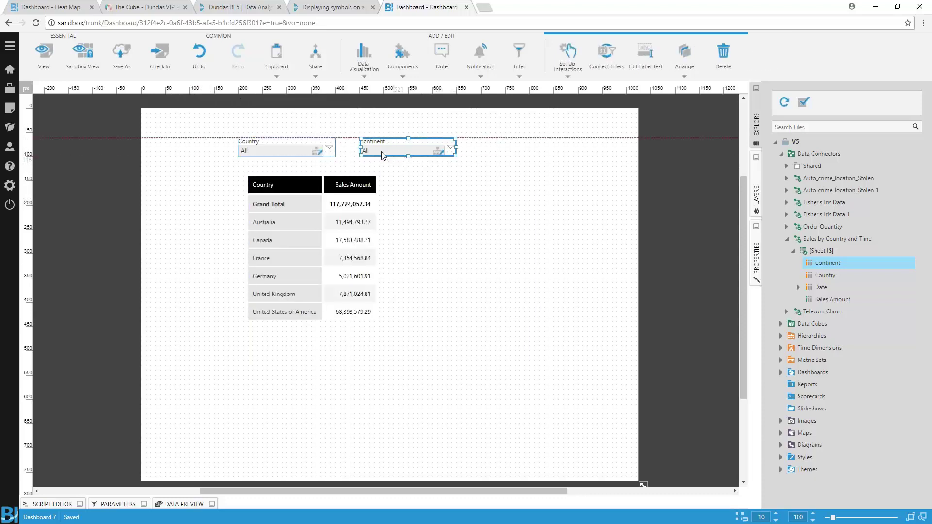
pyautogui.click(345, 112)
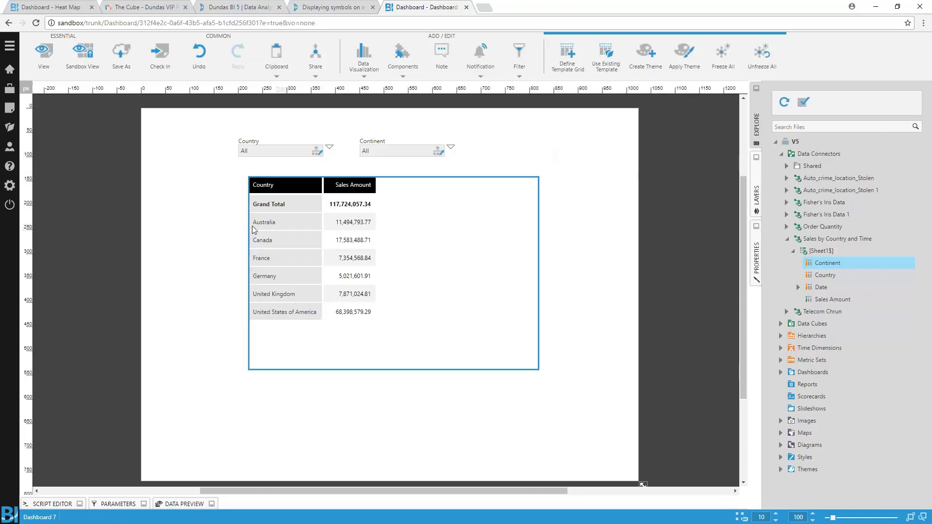
# - Make the Continent filter (parameterHierarchy 2) a dependent filter of the Country filter
pyautogui.rightClick(281, 150)
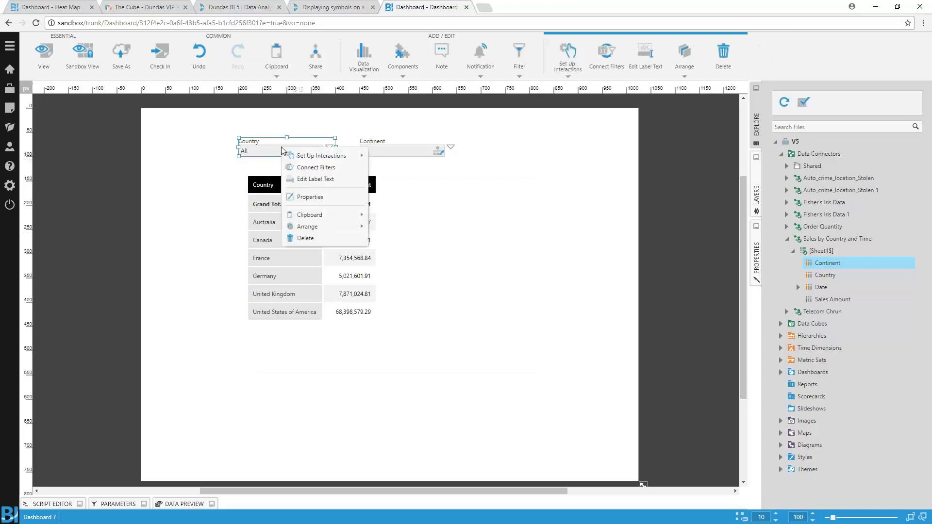
pyautogui.click(315, 167)
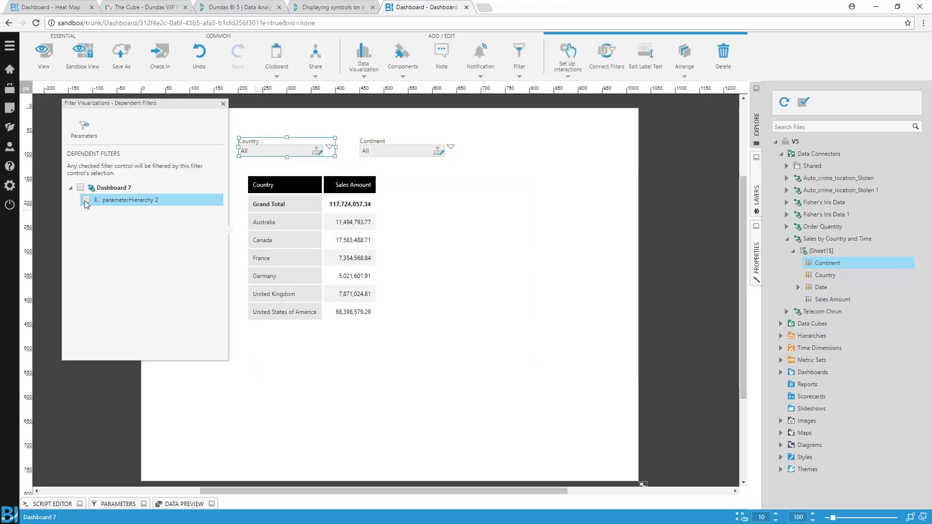
pyautogui.click(86, 199)
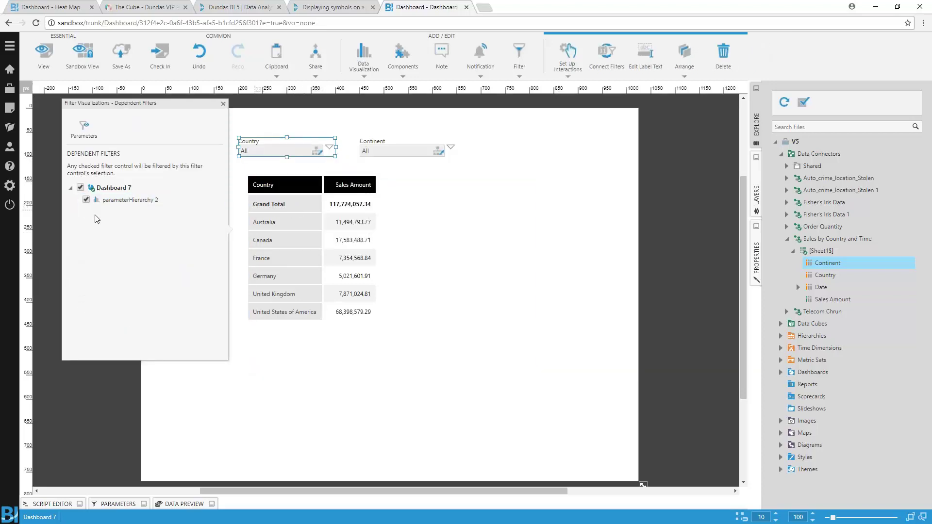
pyautogui.click(223, 104)
# - Make the Country filter (parameterHierarchy 1) a dependent filter of the Continent filter
pyautogui.rightClick(405, 148)
pyautogui.click(423, 165)
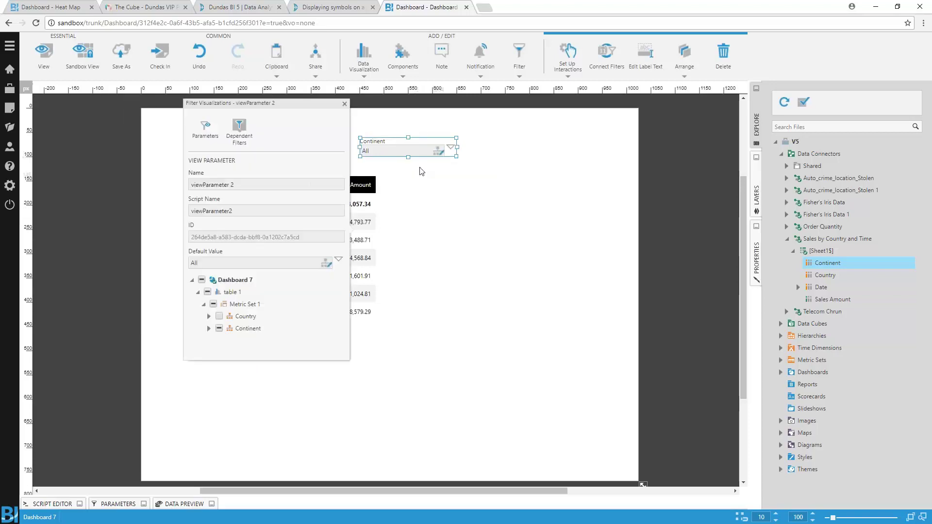
pyautogui.click(239, 129)
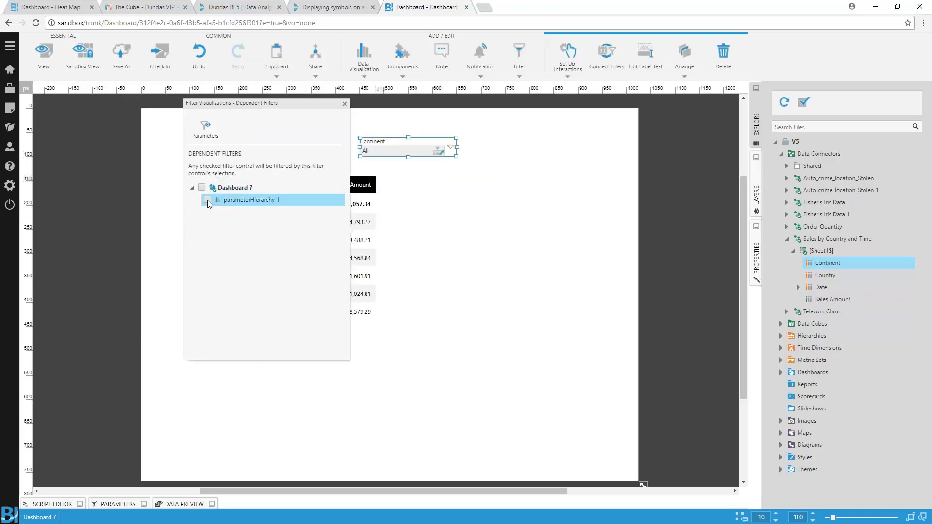
pyautogui.click(207, 199)
pyautogui.click(345, 103)
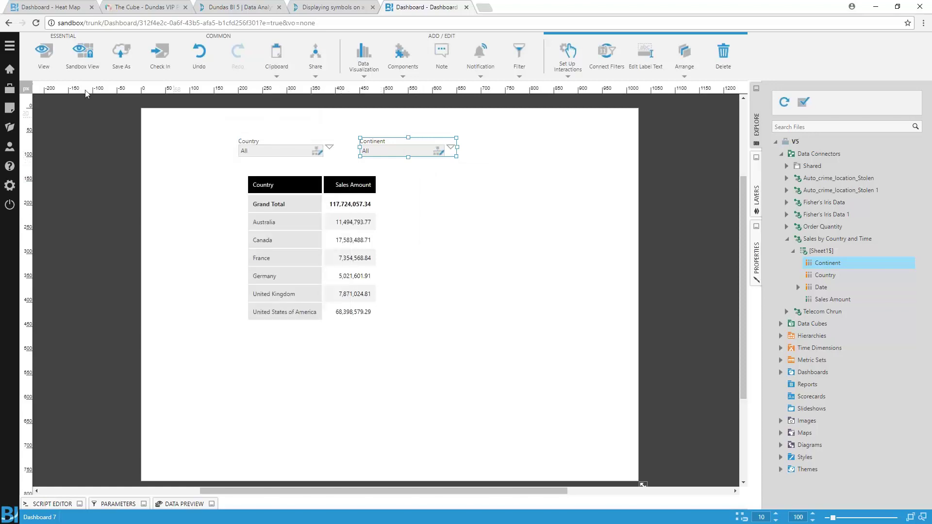
# - View the dashboard, filter Country to Canada and check which members the Continent filter offers
pyautogui.click(43, 54)
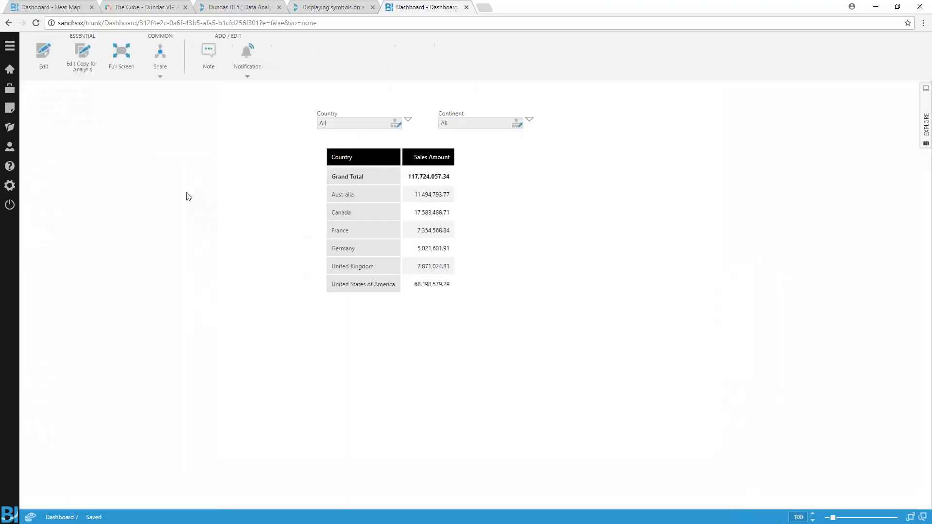
pyautogui.click(362, 128)
pyautogui.click(342, 179)
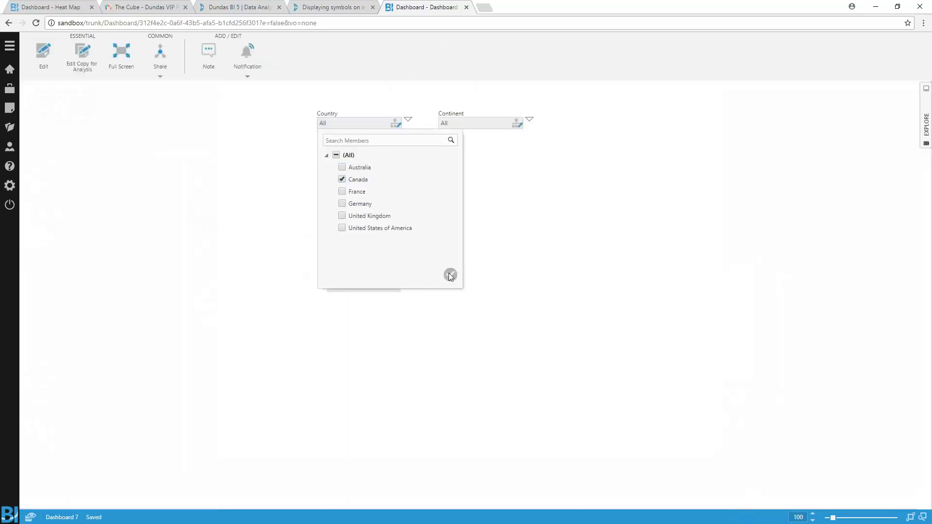
pyautogui.click(450, 275)
pyautogui.click(473, 123)
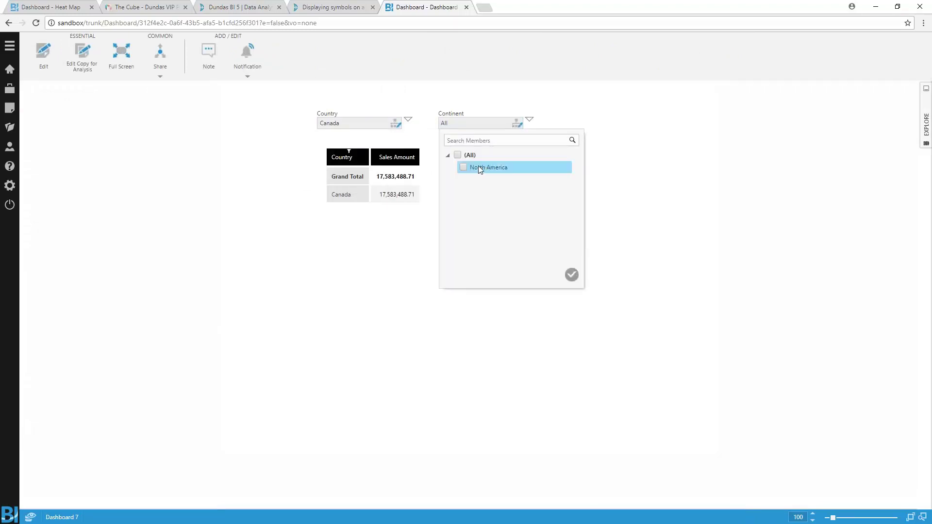
# - Reset the Country filter to All, filter Continent to Europe and check the members the Country filter offers
pyautogui.click(408, 120)
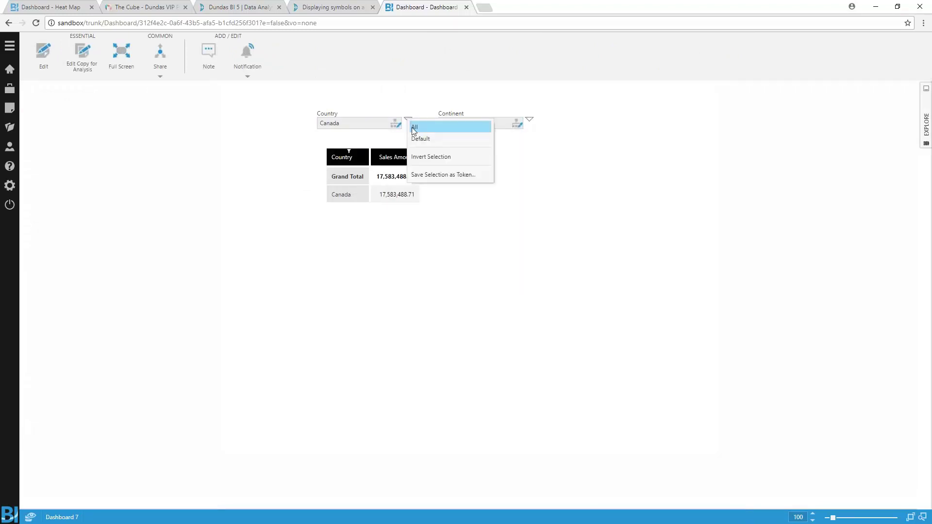
pyautogui.click(415, 127)
pyautogui.click(499, 125)
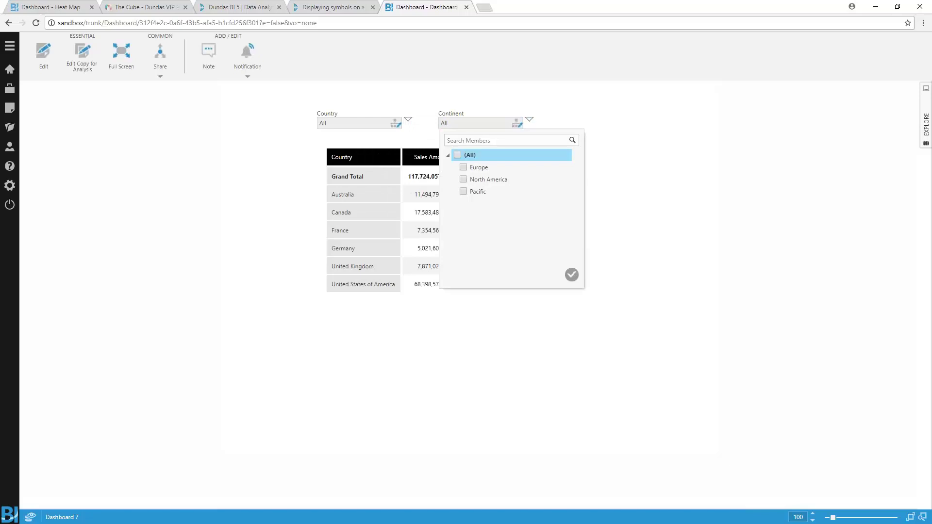
pyautogui.click(464, 168)
pyautogui.click(572, 275)
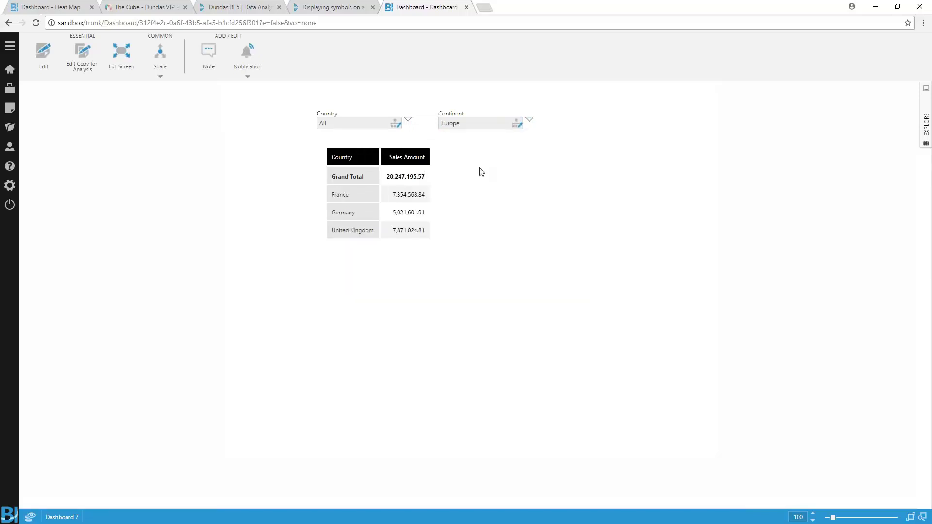
pyautogui.click(358, 124)
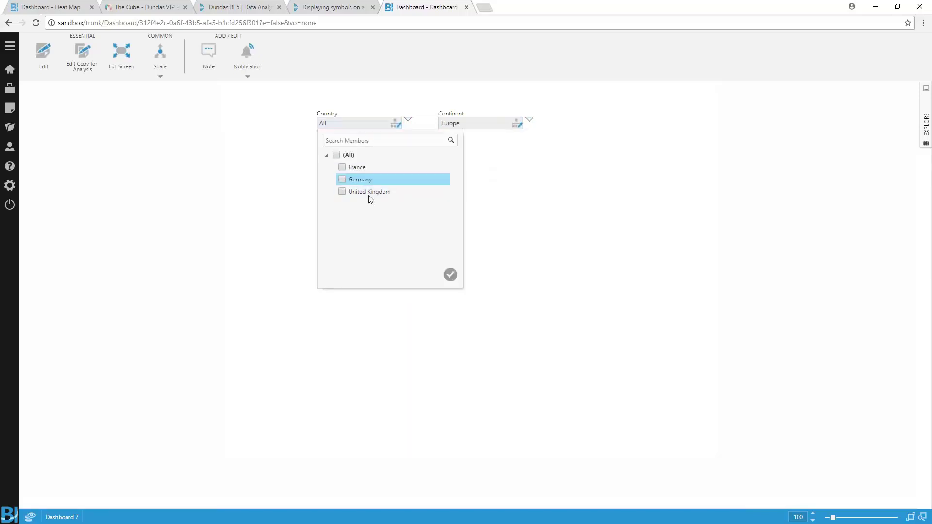
pyautogui.click(451, 275)
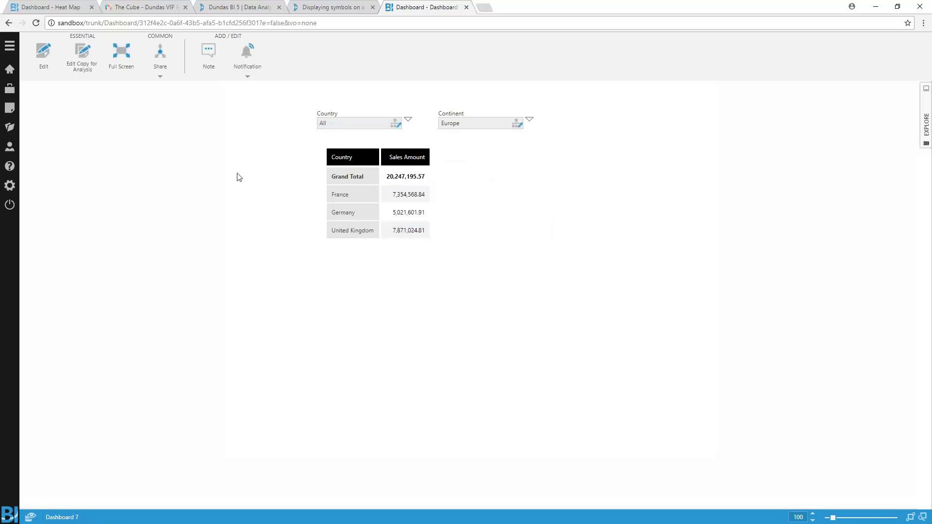